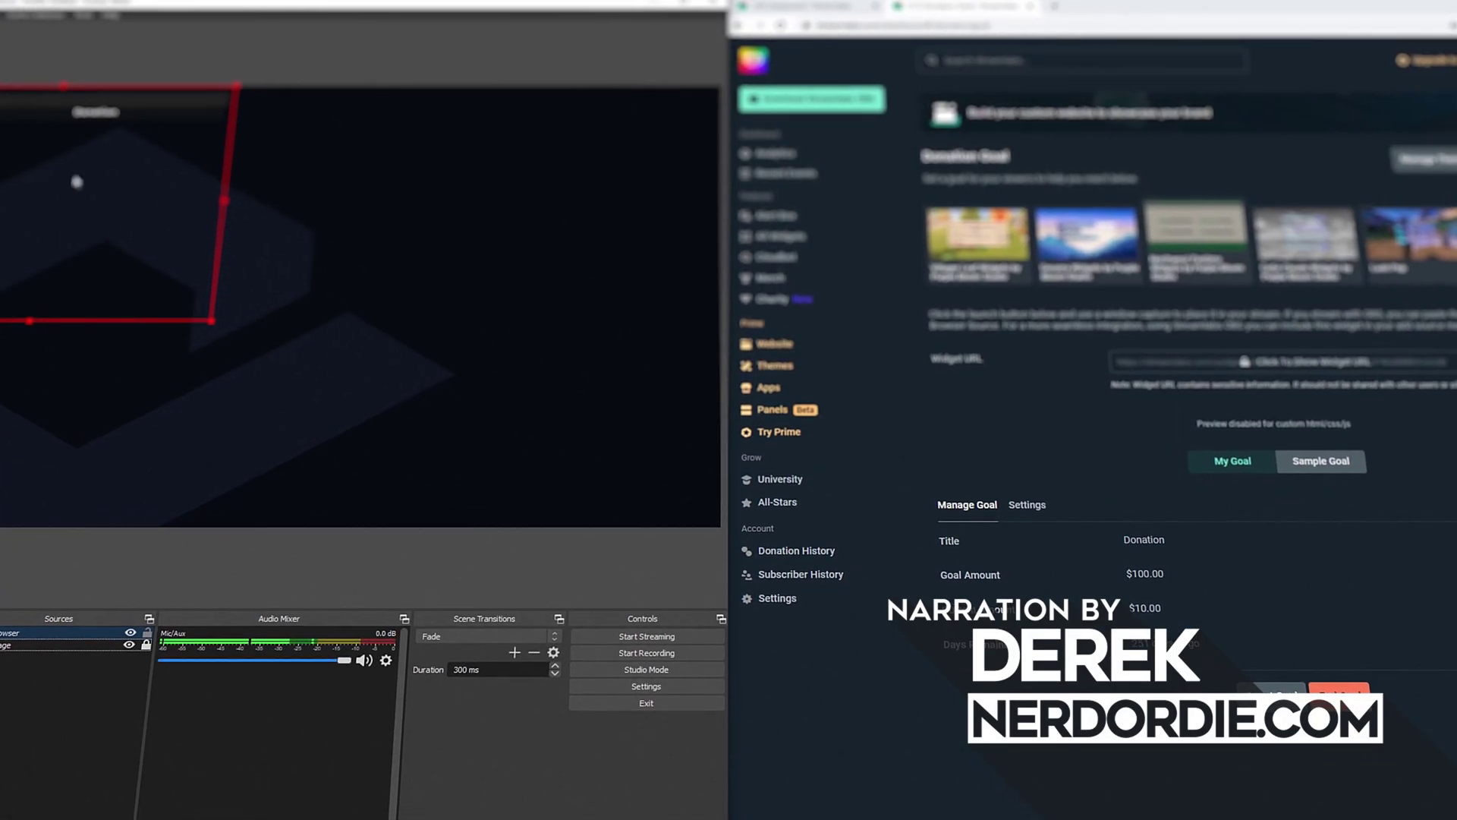
Drag the donation widget Browser source to the centre of the OBS preview.
left_click_drag(77, 182, 334, 313)
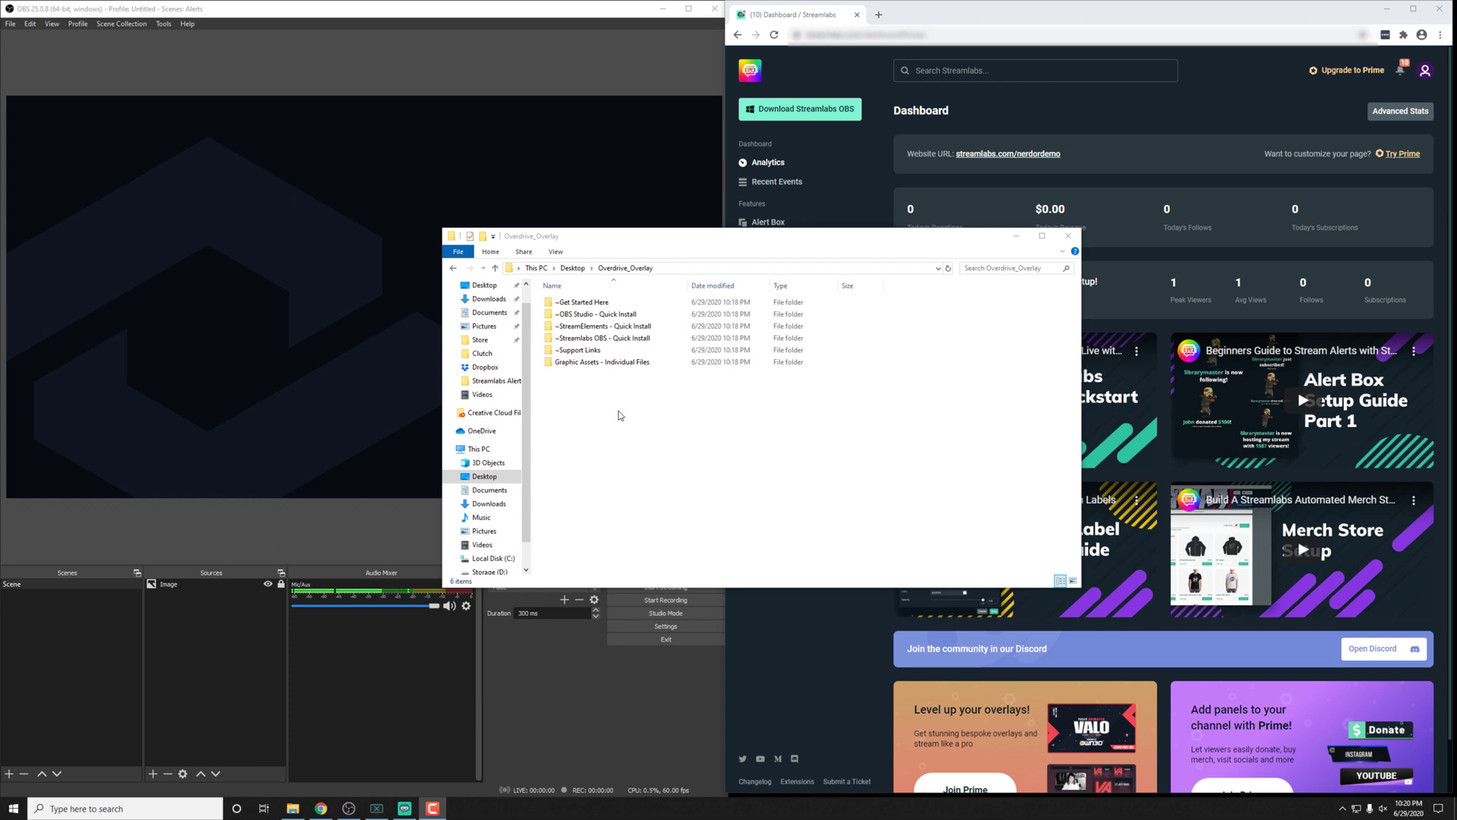
Open 'Goal Widgets - Overdrive - Streamlabs.html' from '~Streamlabs OBS - Quick Install' in Google Chrome.
key("ctrl+a")
left_click(630, 390)
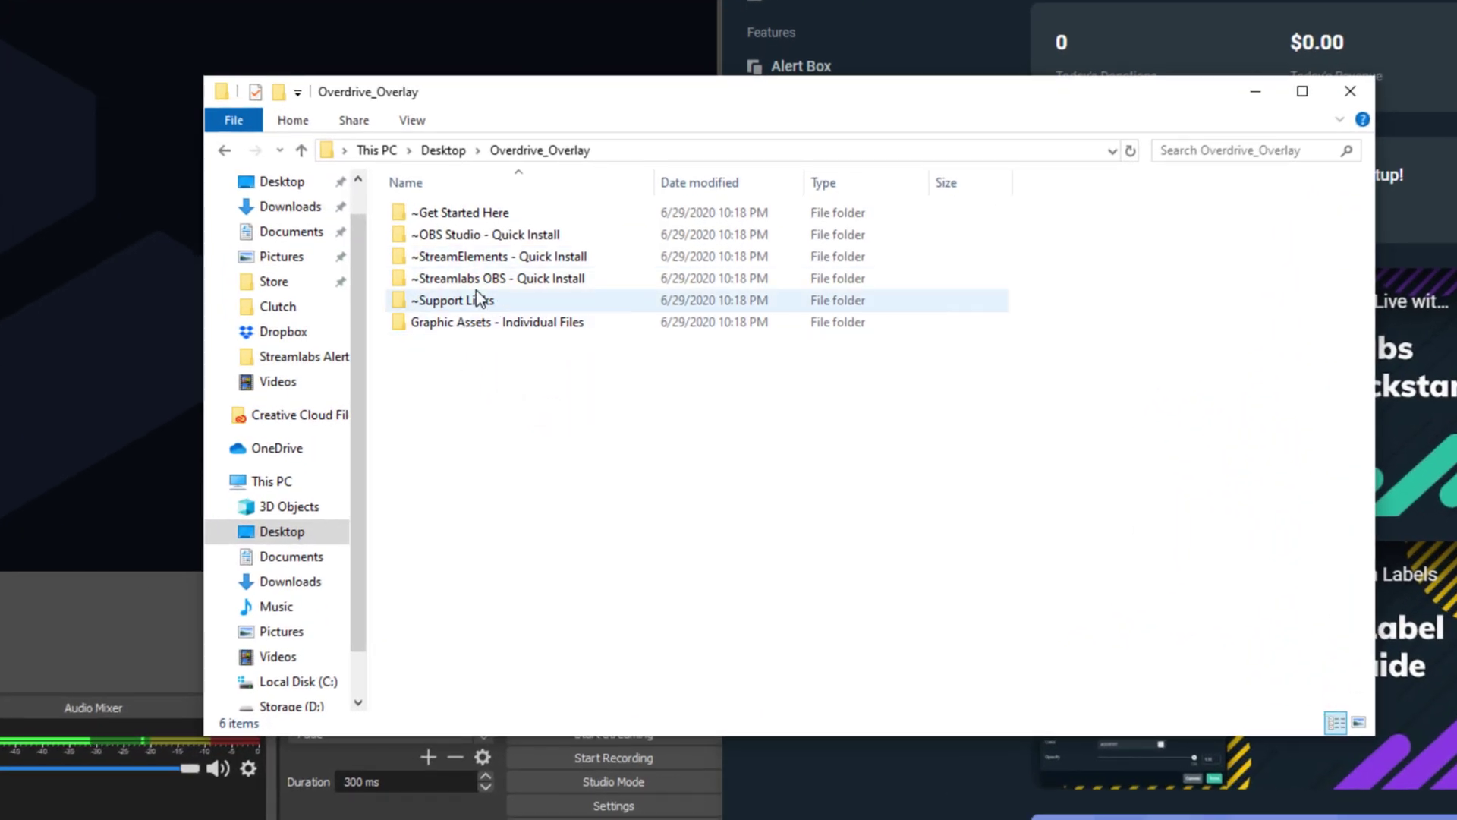
double_click(481, 278)
left_click(491, 444)
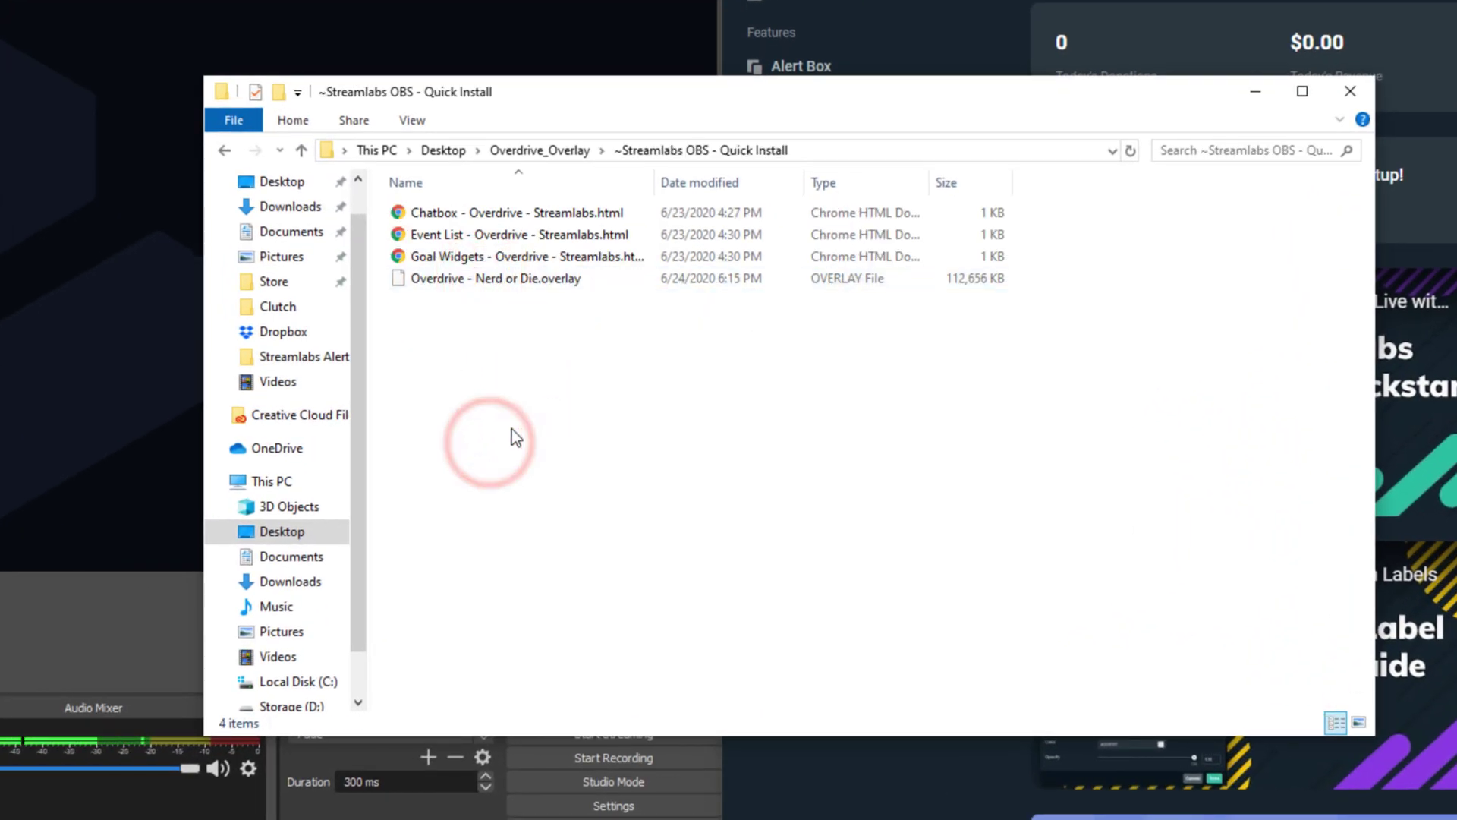
left_click(529, 264)
double_click(529, 266)
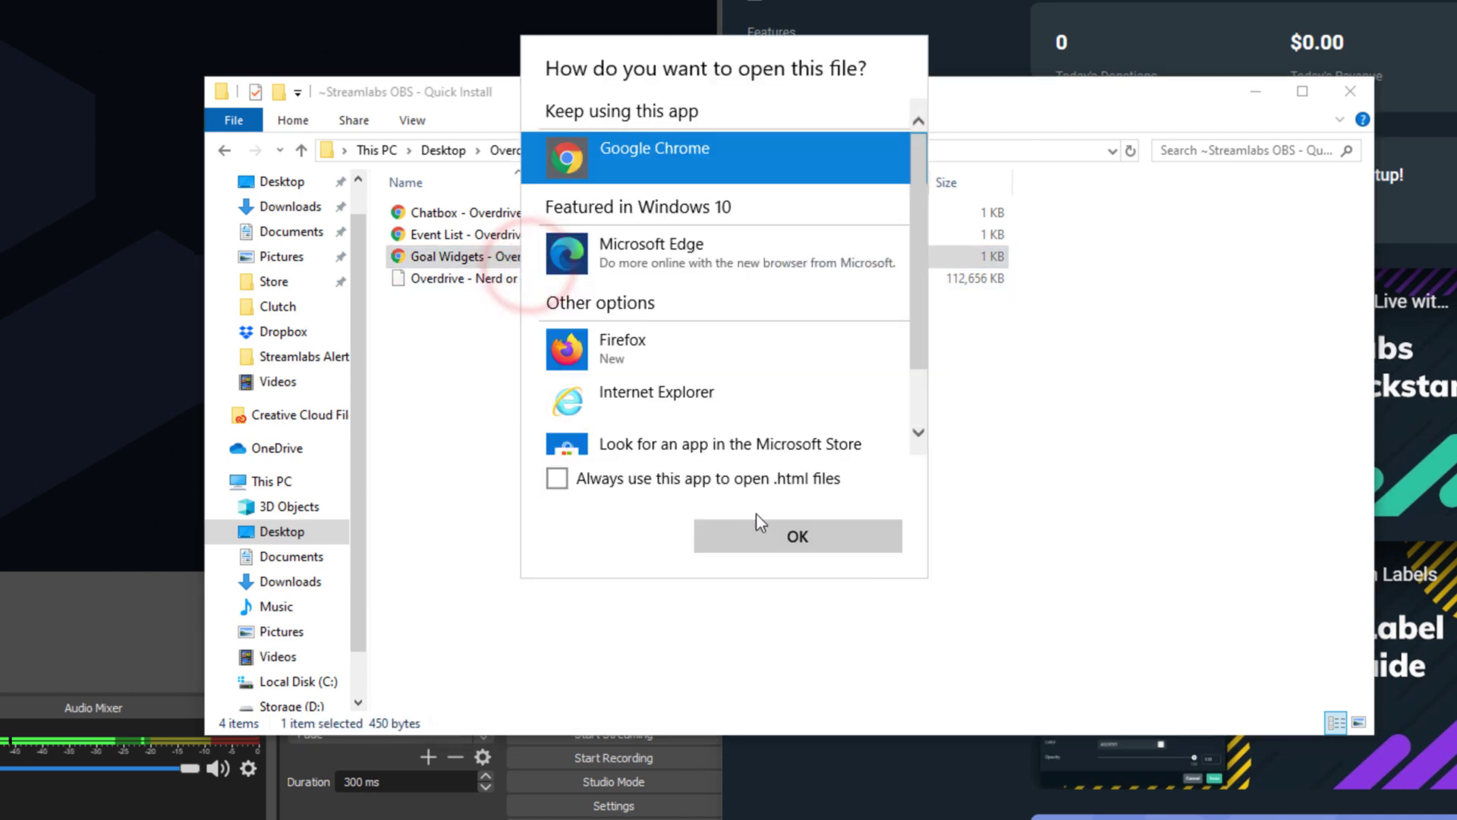
left_click(777, 537)
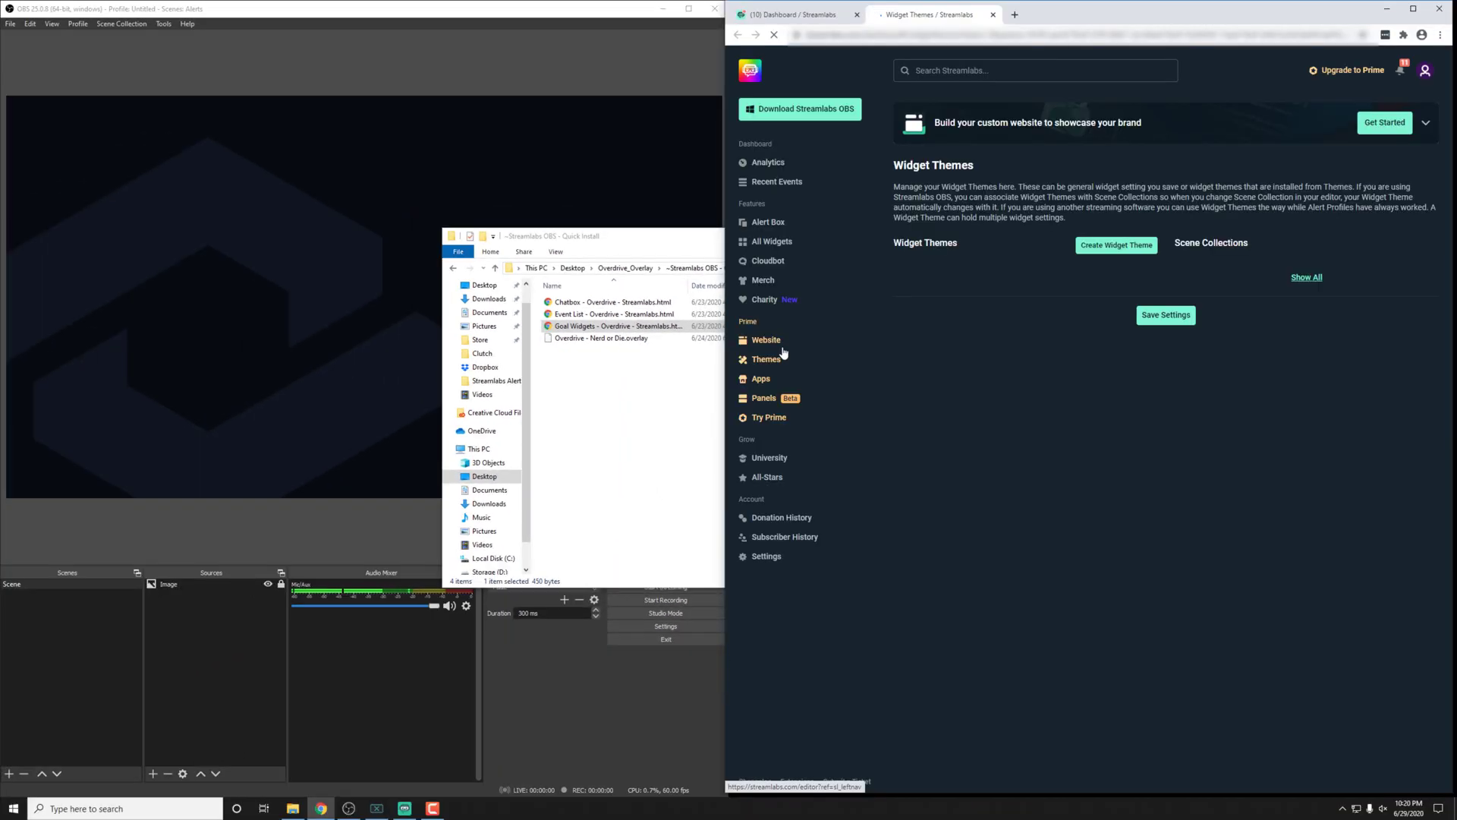
Import the Goal Widgets package into the Demo widget theme with its Use button.
left_click(633, 85)
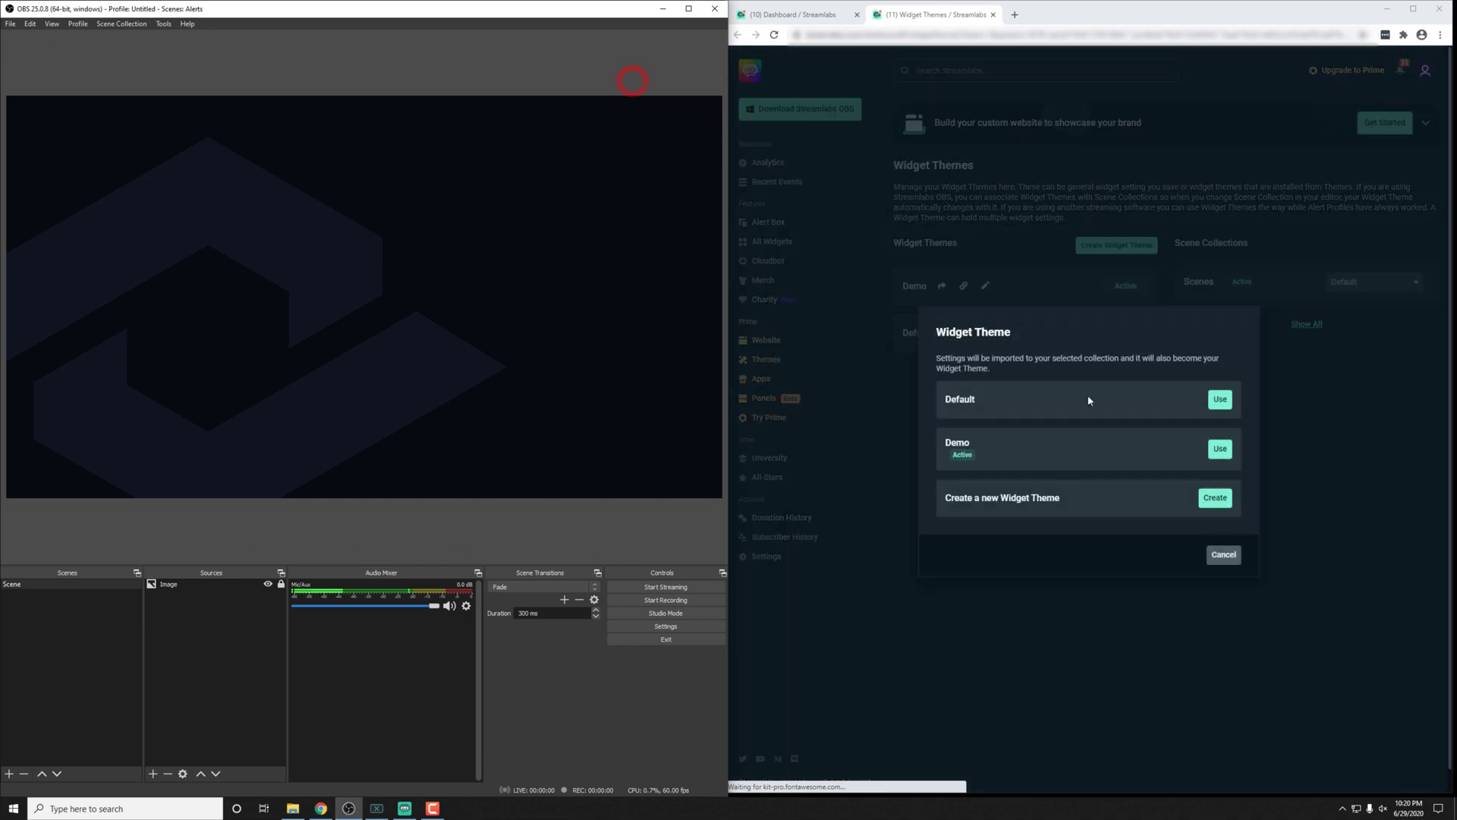
left_click(1043, 461)
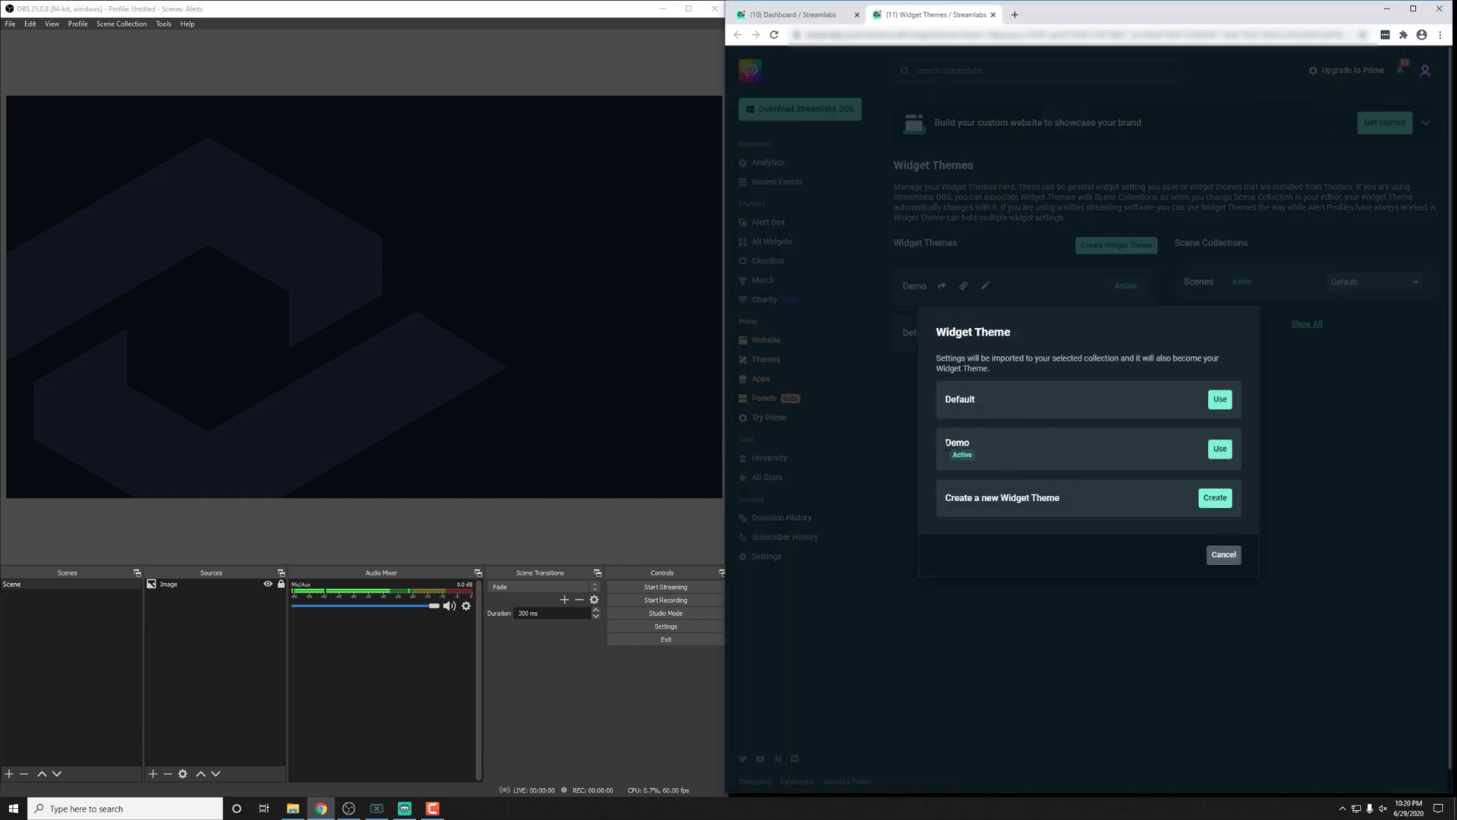
left_click(946, 445)
left_click(1218, 449)
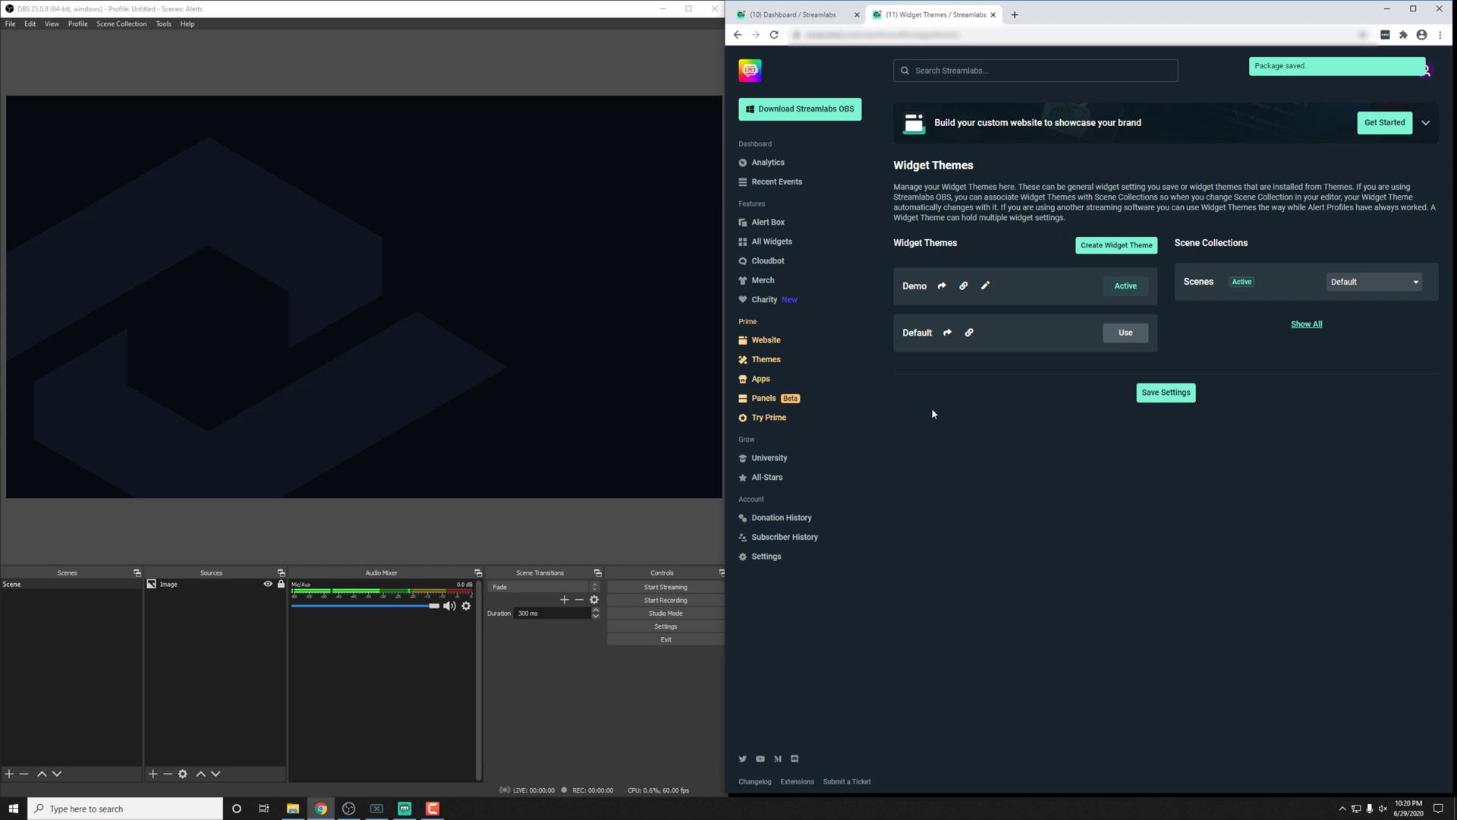
Open Donation Goal from All Widgets, dismiss the tutorial, and end the current goal.
left_click(774, 242)
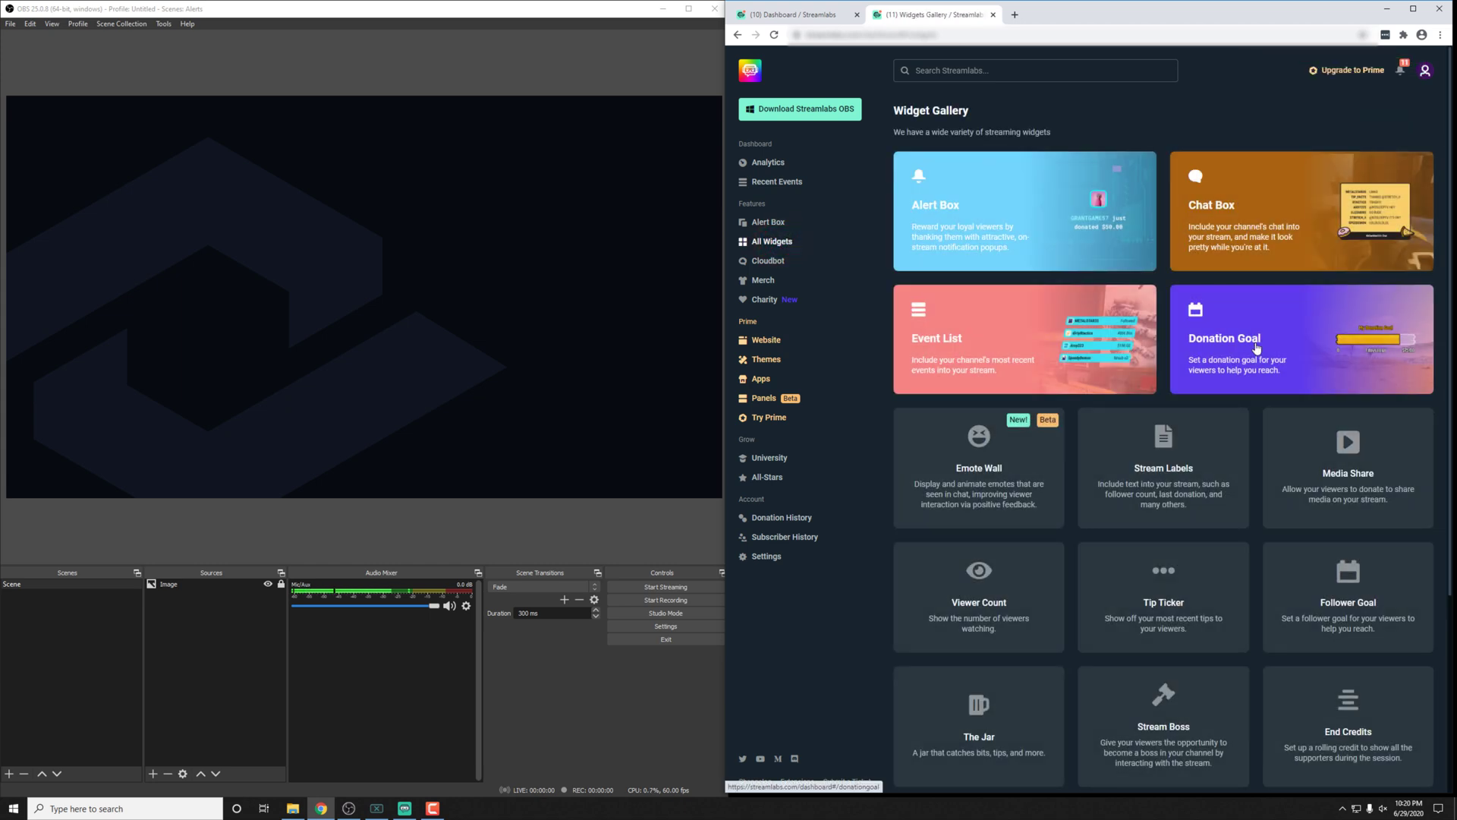
left_click(1256, 348)
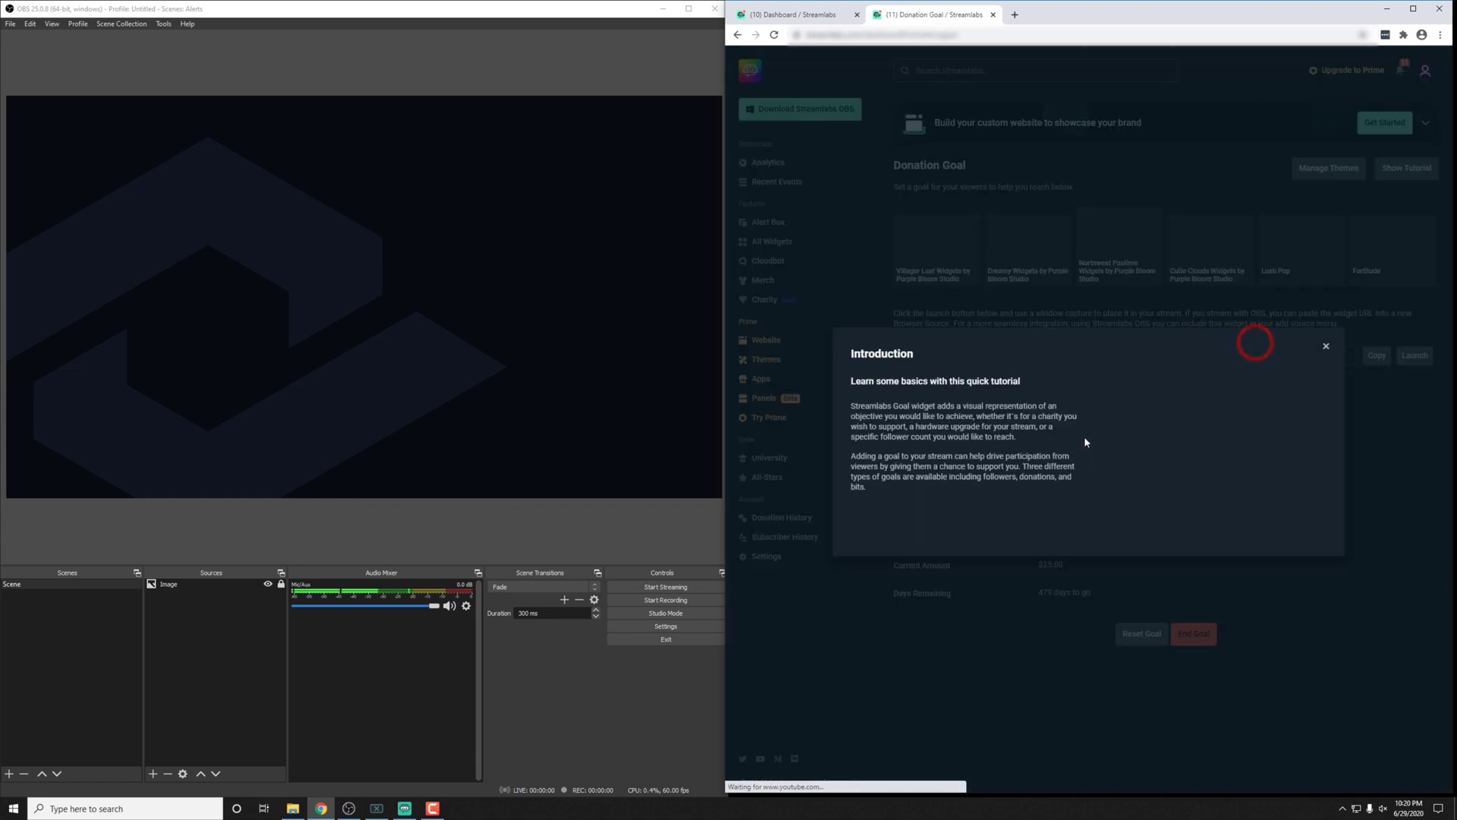
left_click(1325, 348)
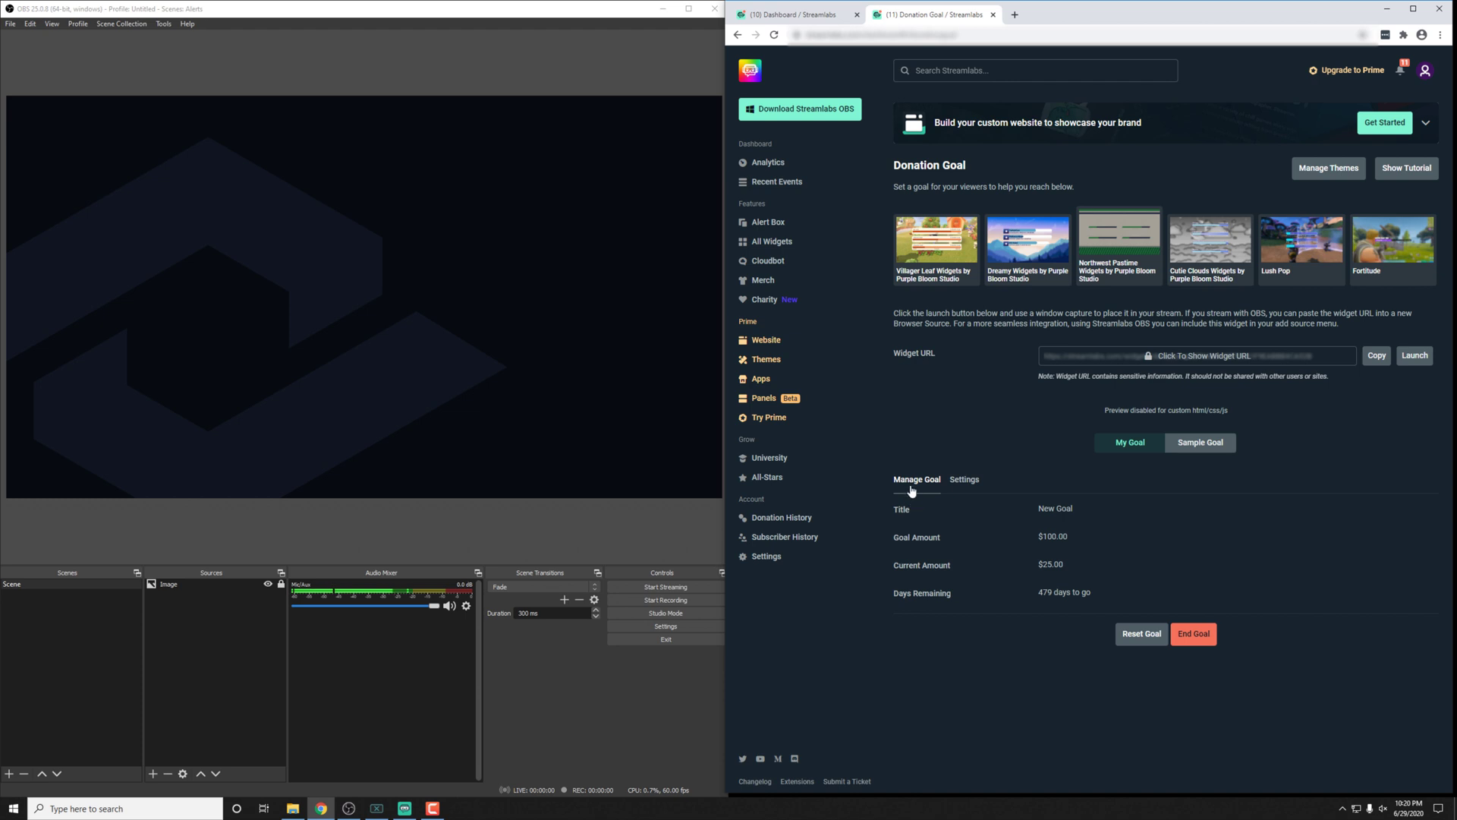
left_click(1191, 633)
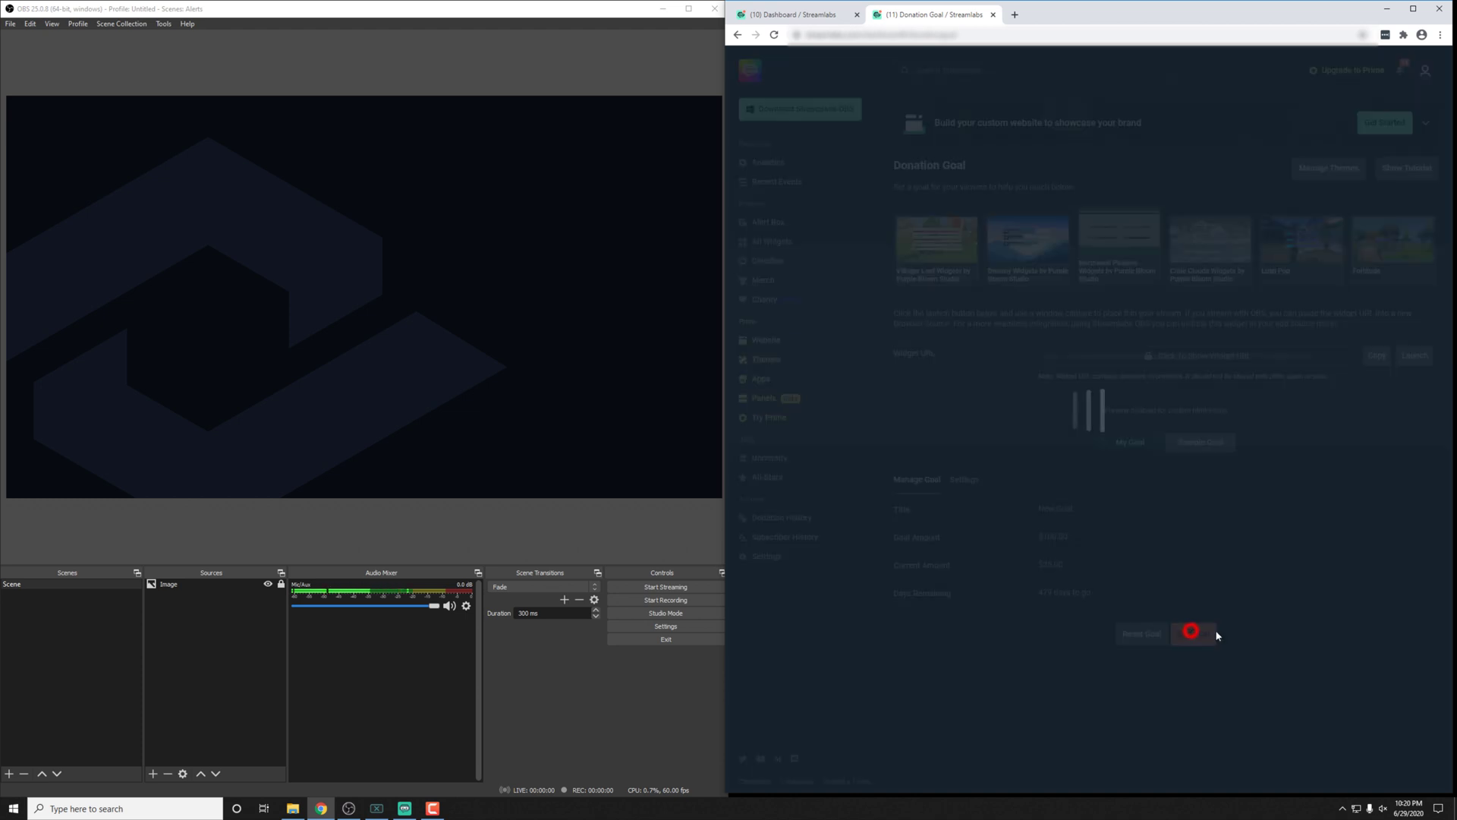
left_click(1088, 493)
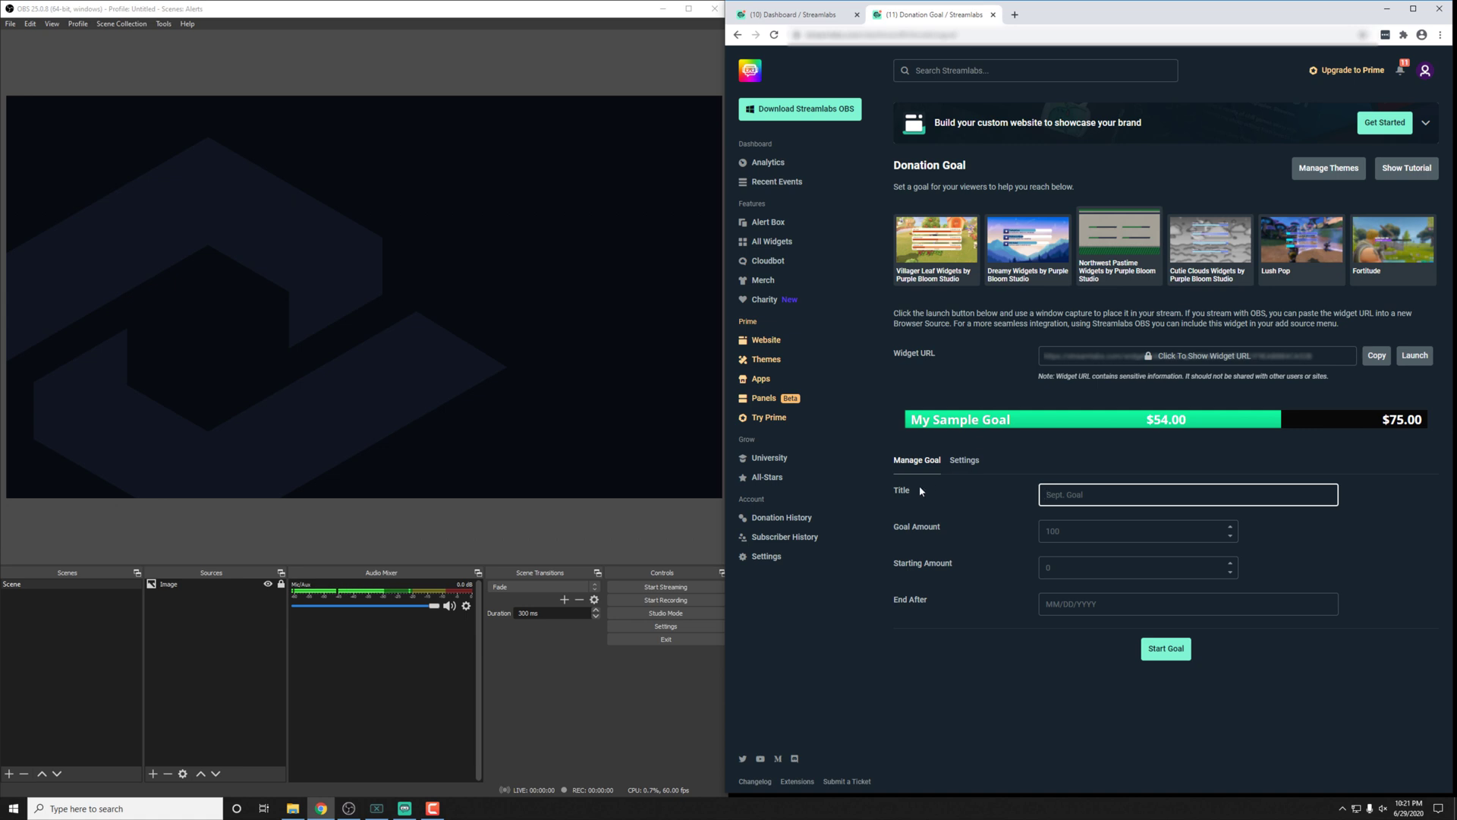
Start a goal titled 'Donation' for 100, starting at 10, ending 03/08/2021.
right_click(950, 371)
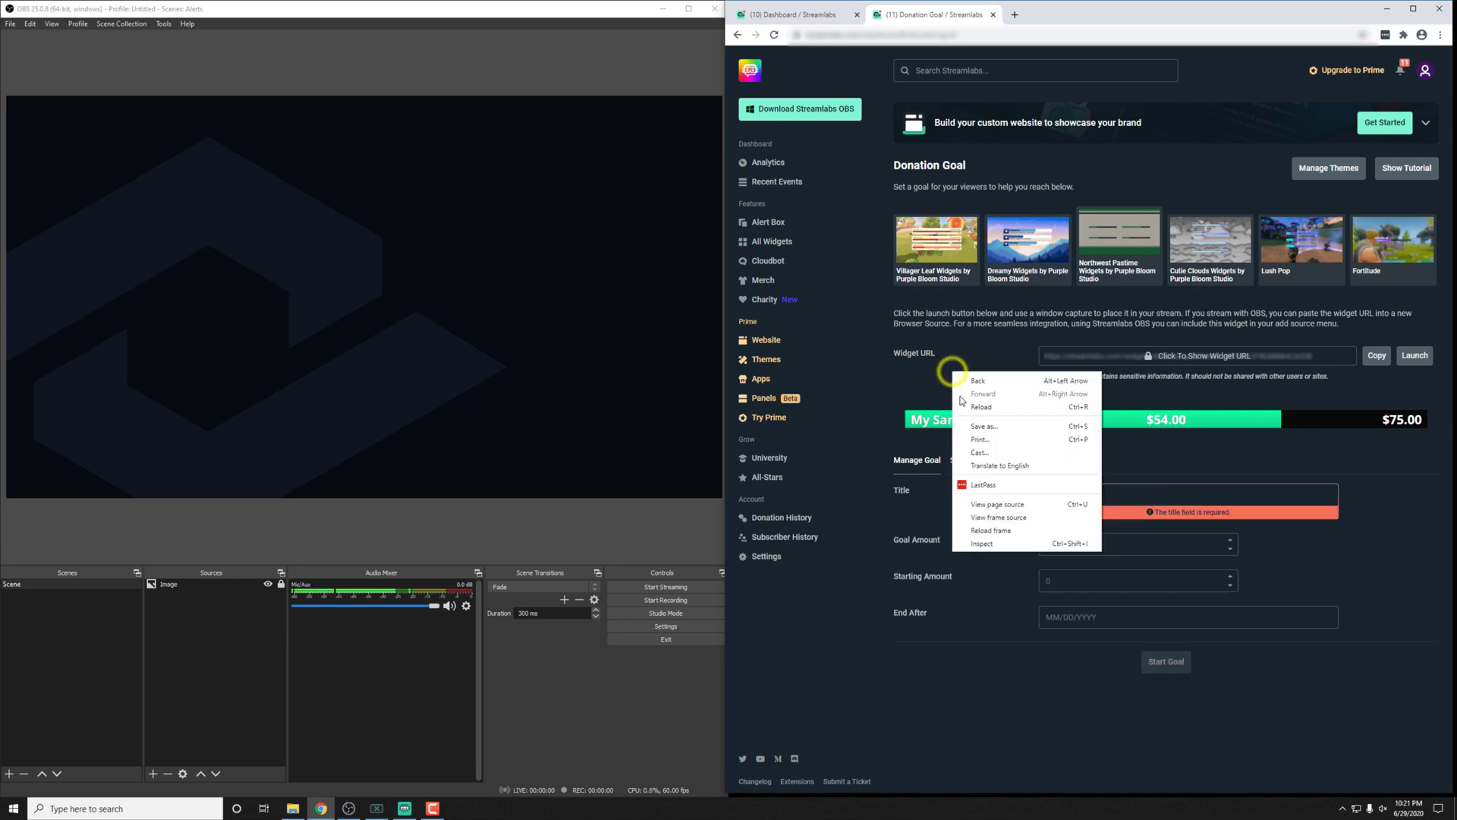
left_click(1187, 494)
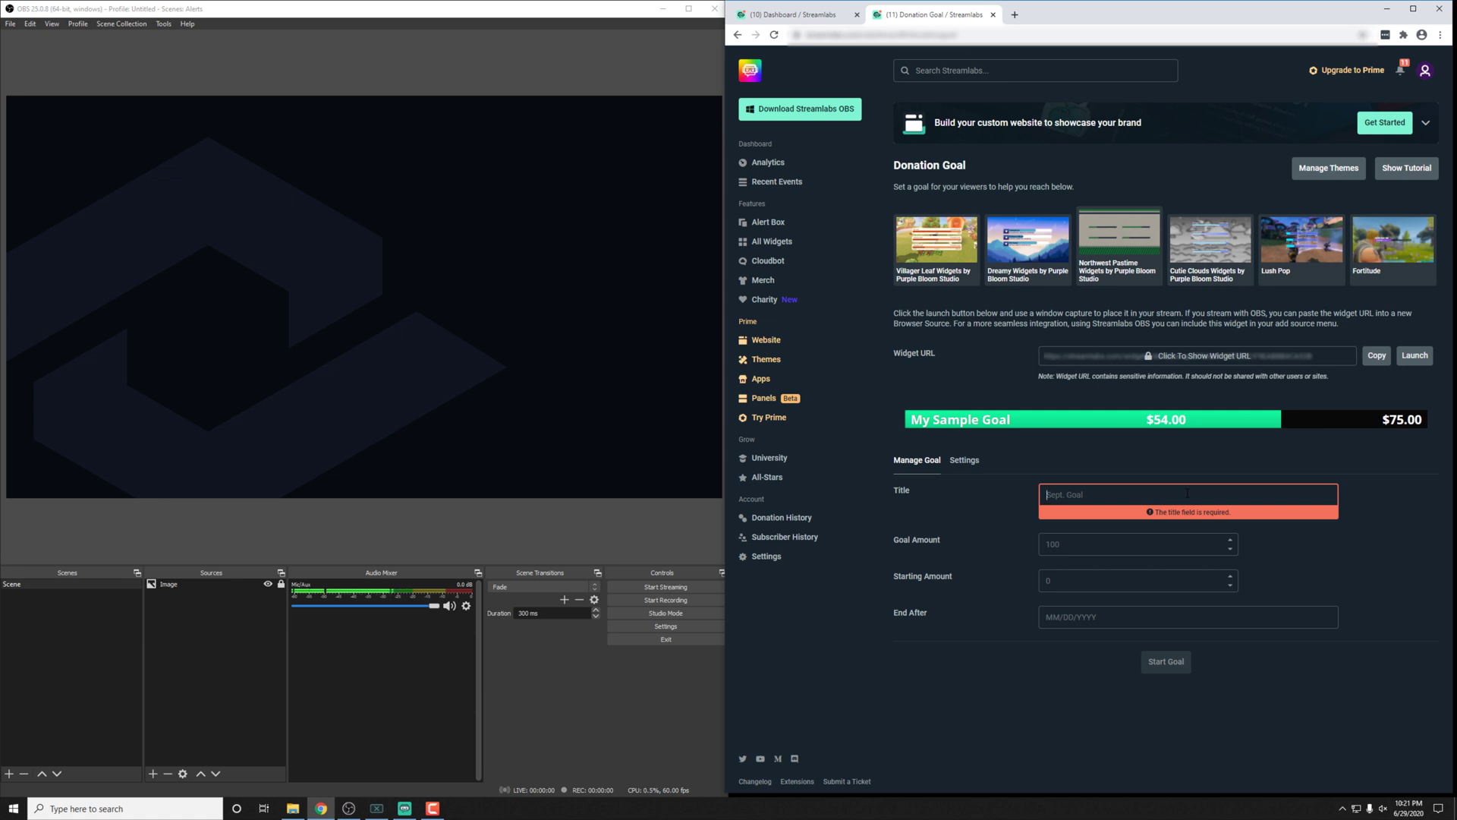
type("Donation")
key("Tab")
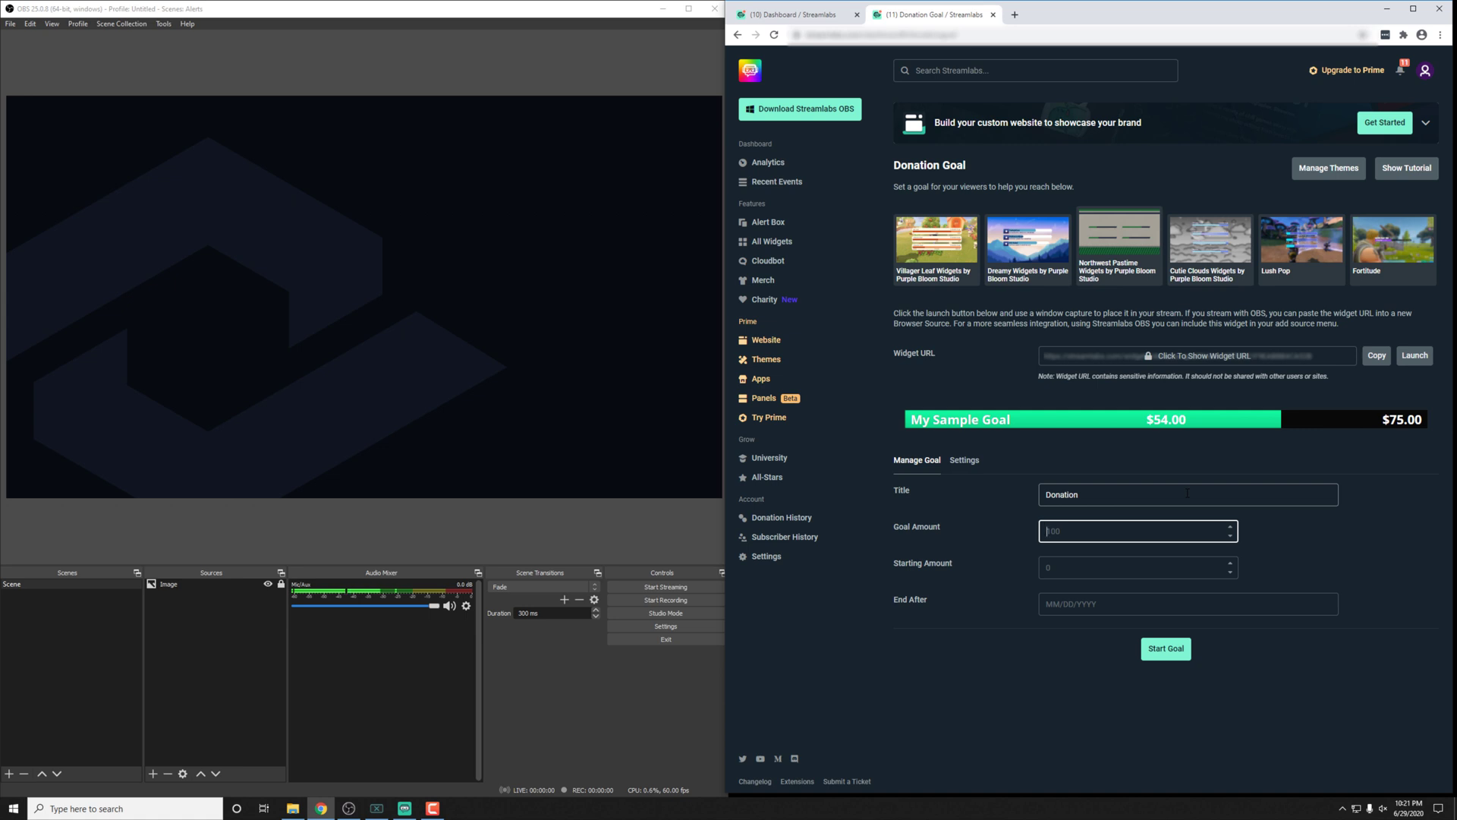
type("100")
key("Tab")
key("Tab")
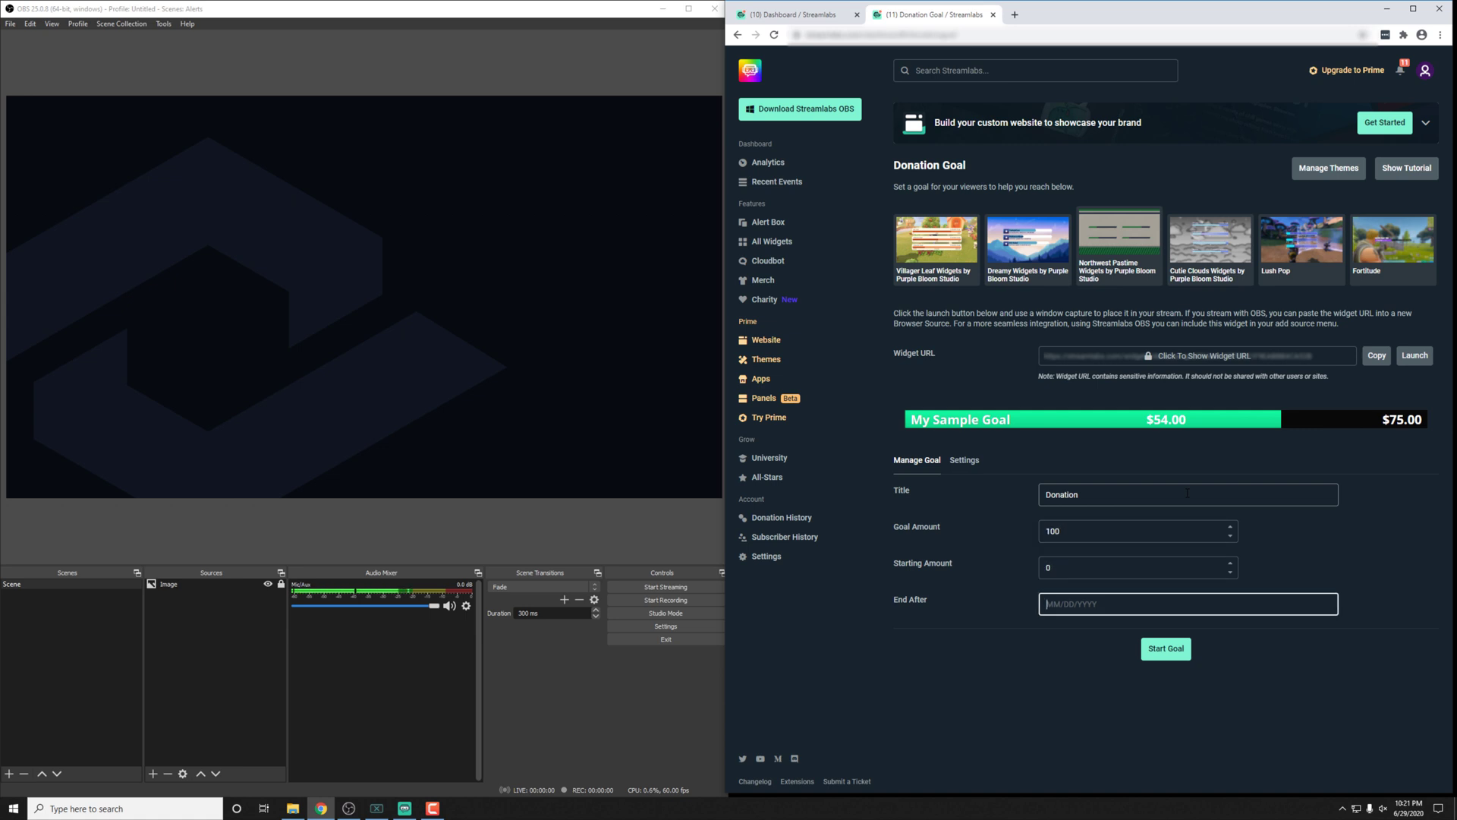
key("shift+Tab")
key("Tab")
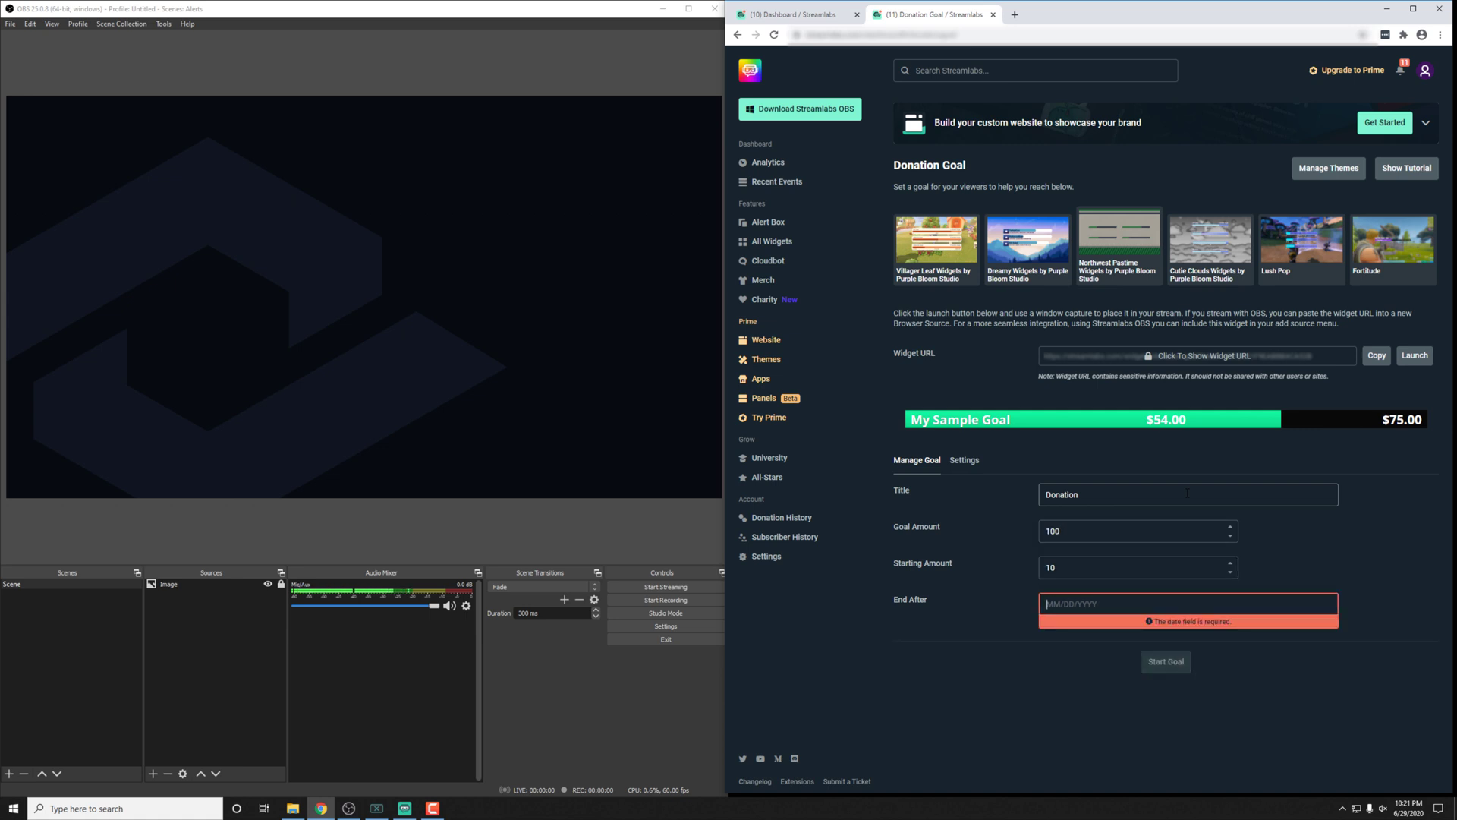
type("03/08/2021")
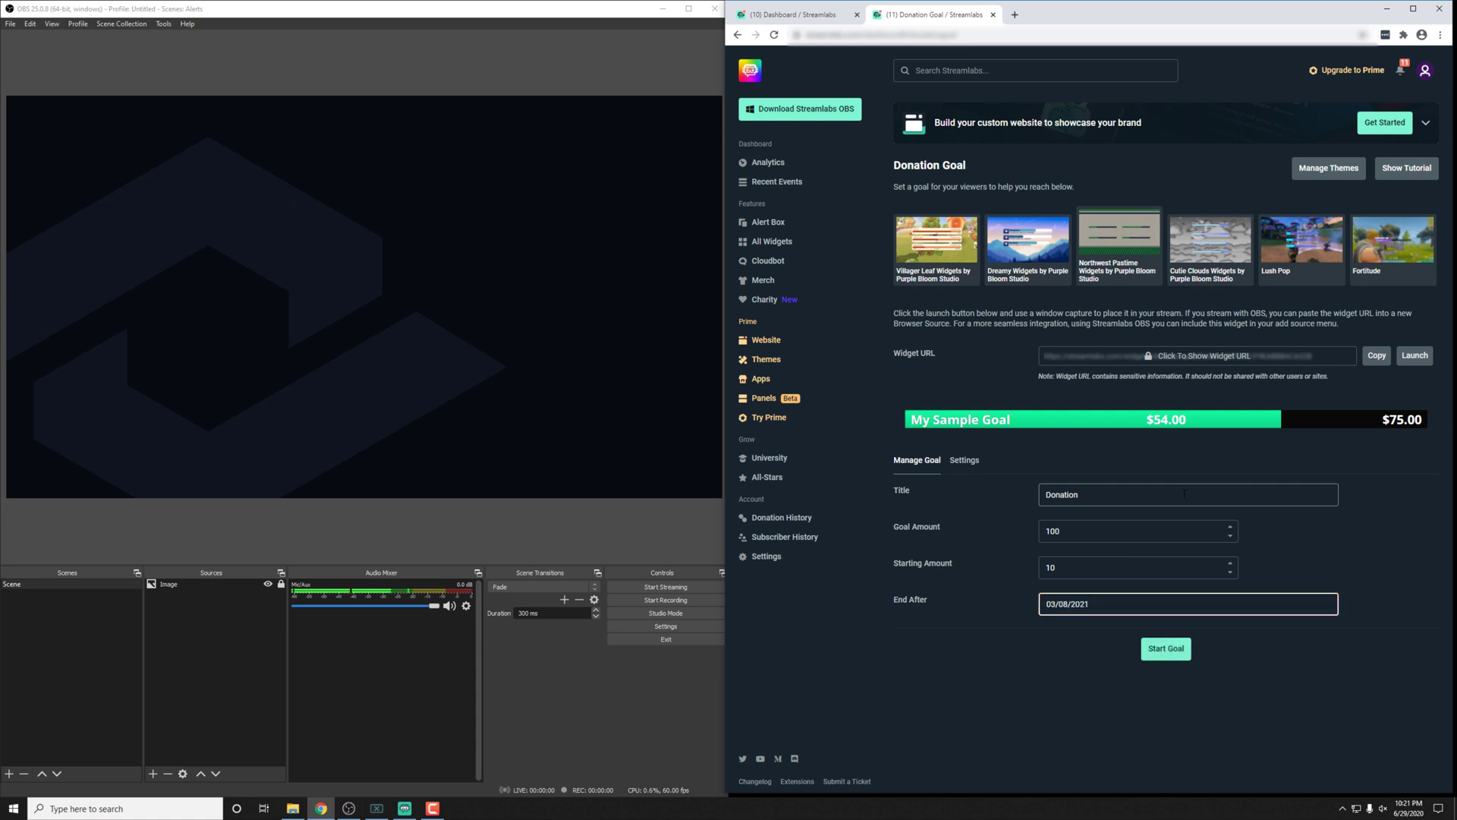
left_click(1164, 648)
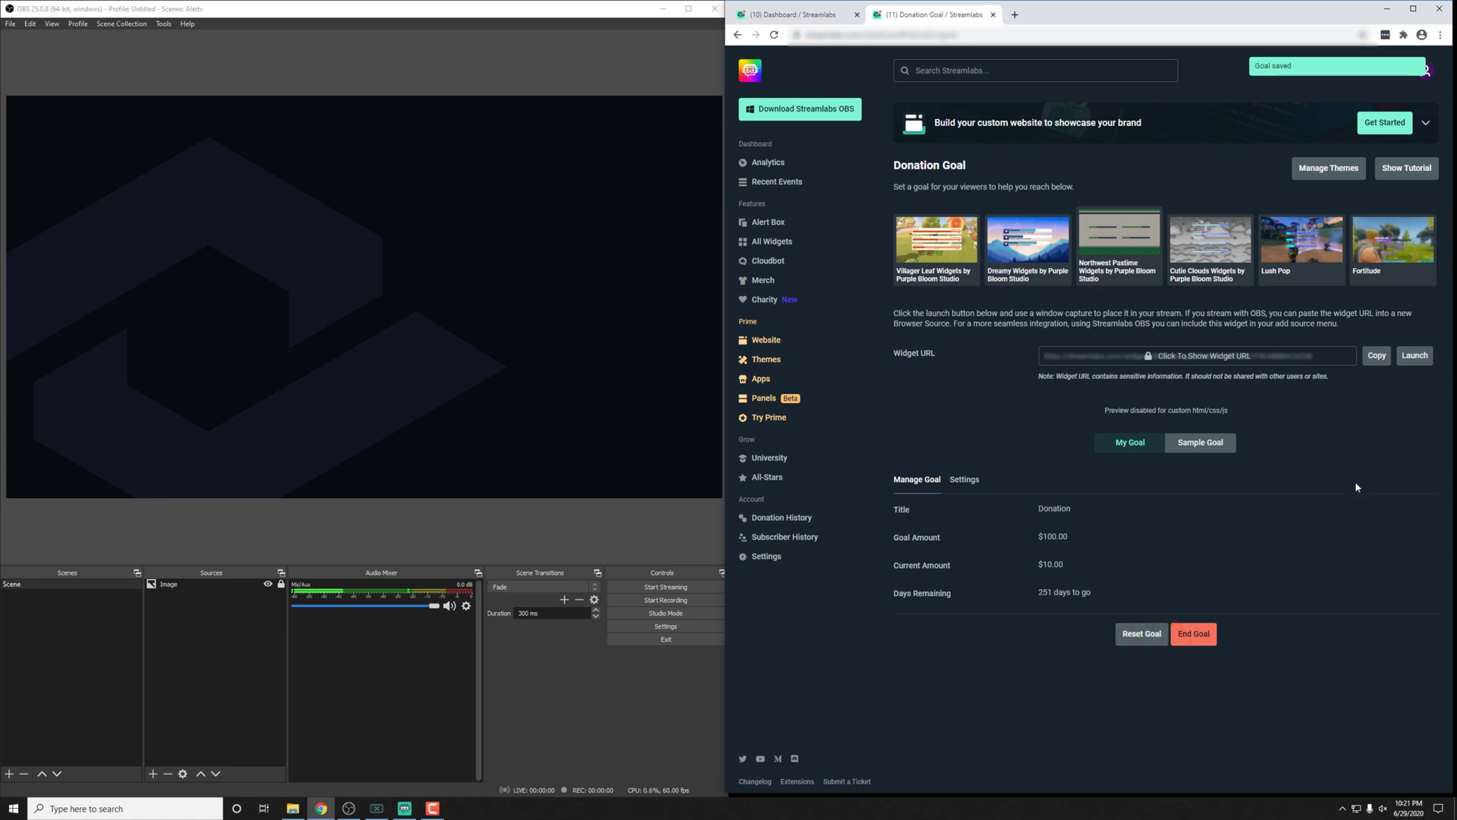
Add a Browser source with the pasted Streamlabs widget URL and centre it on the canvas.
left_click(362, 530)
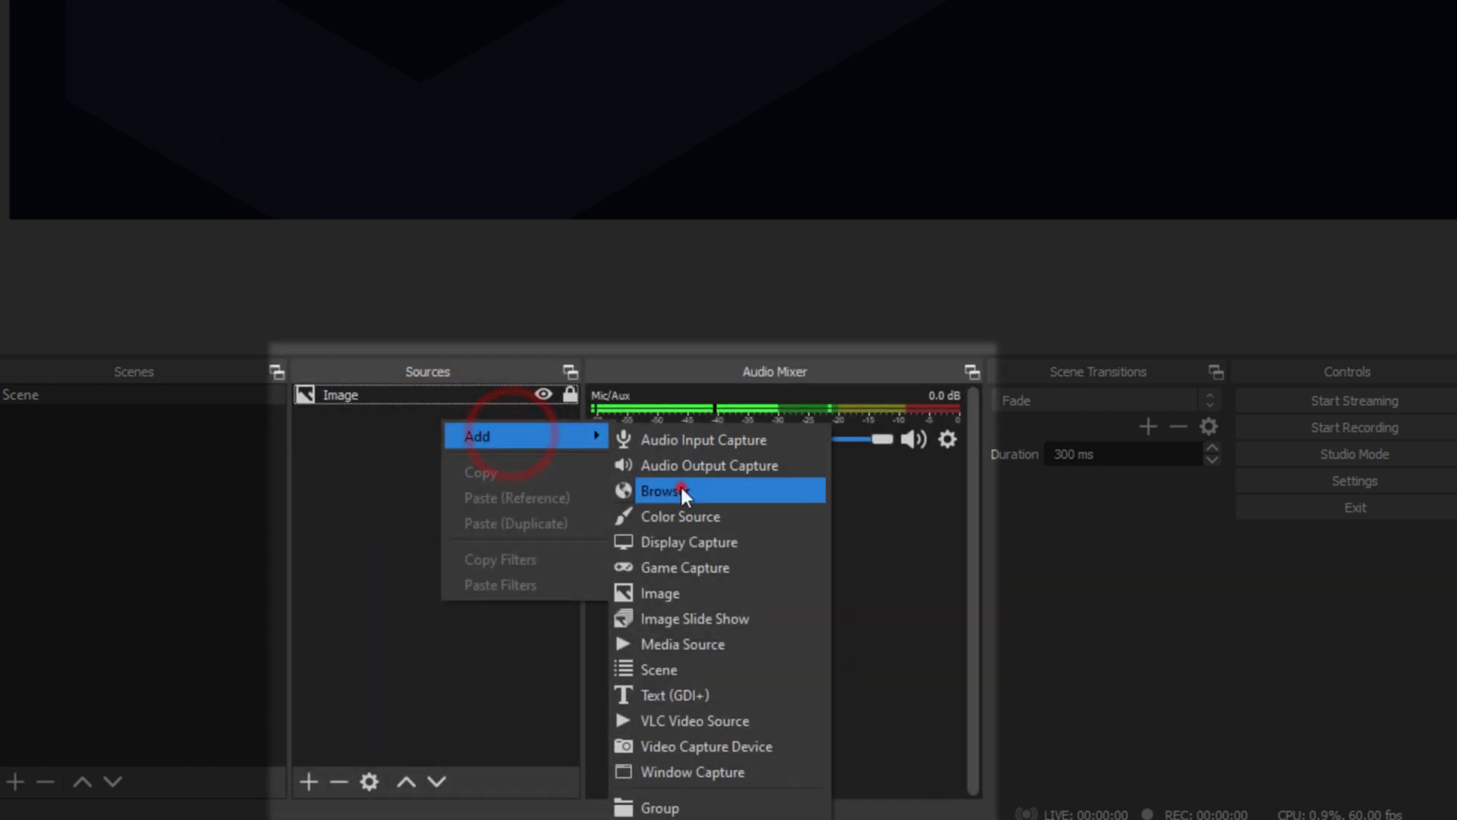
left_click(683, 492)
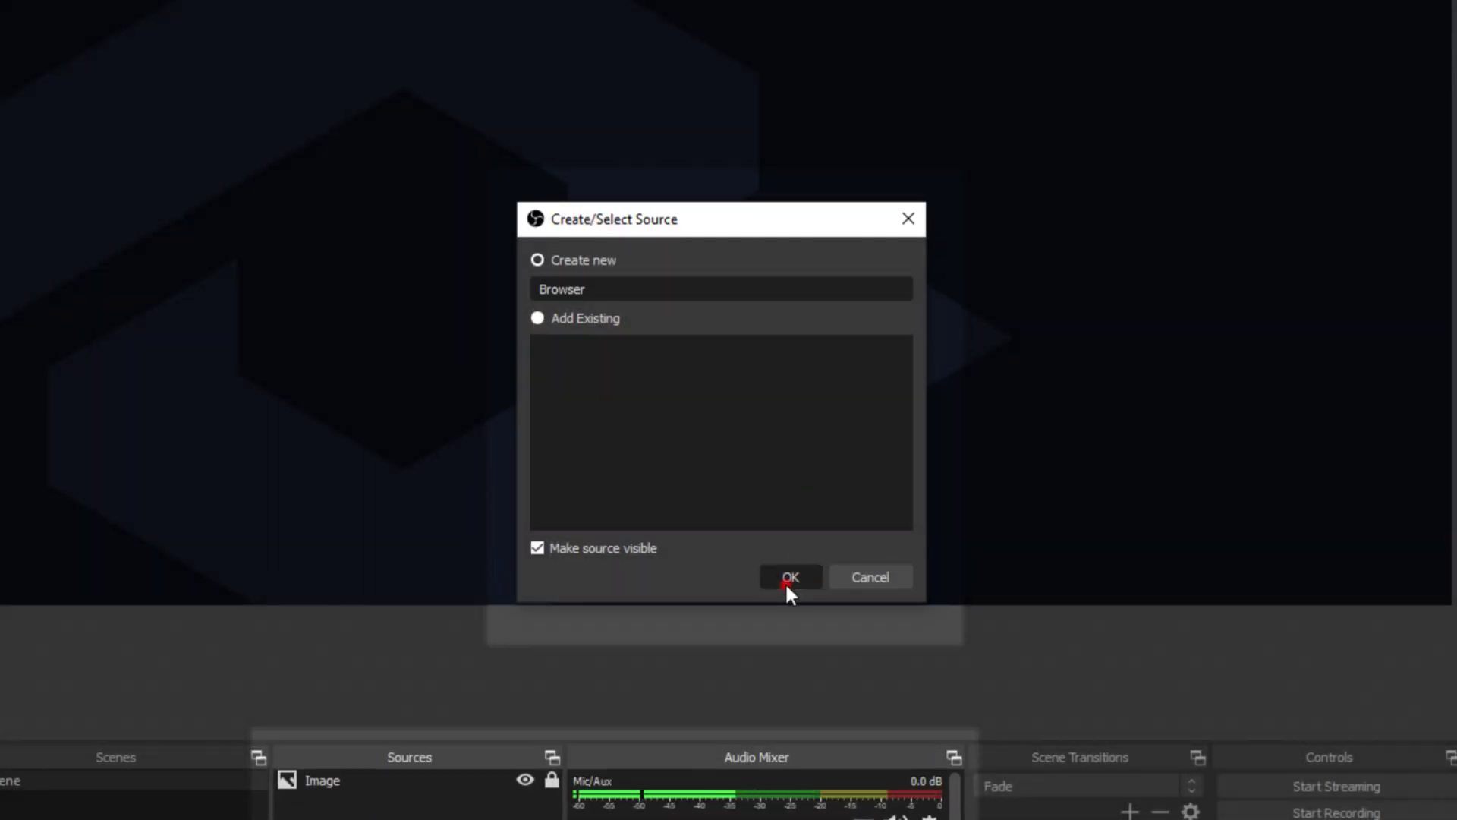
left_click(786, 578)
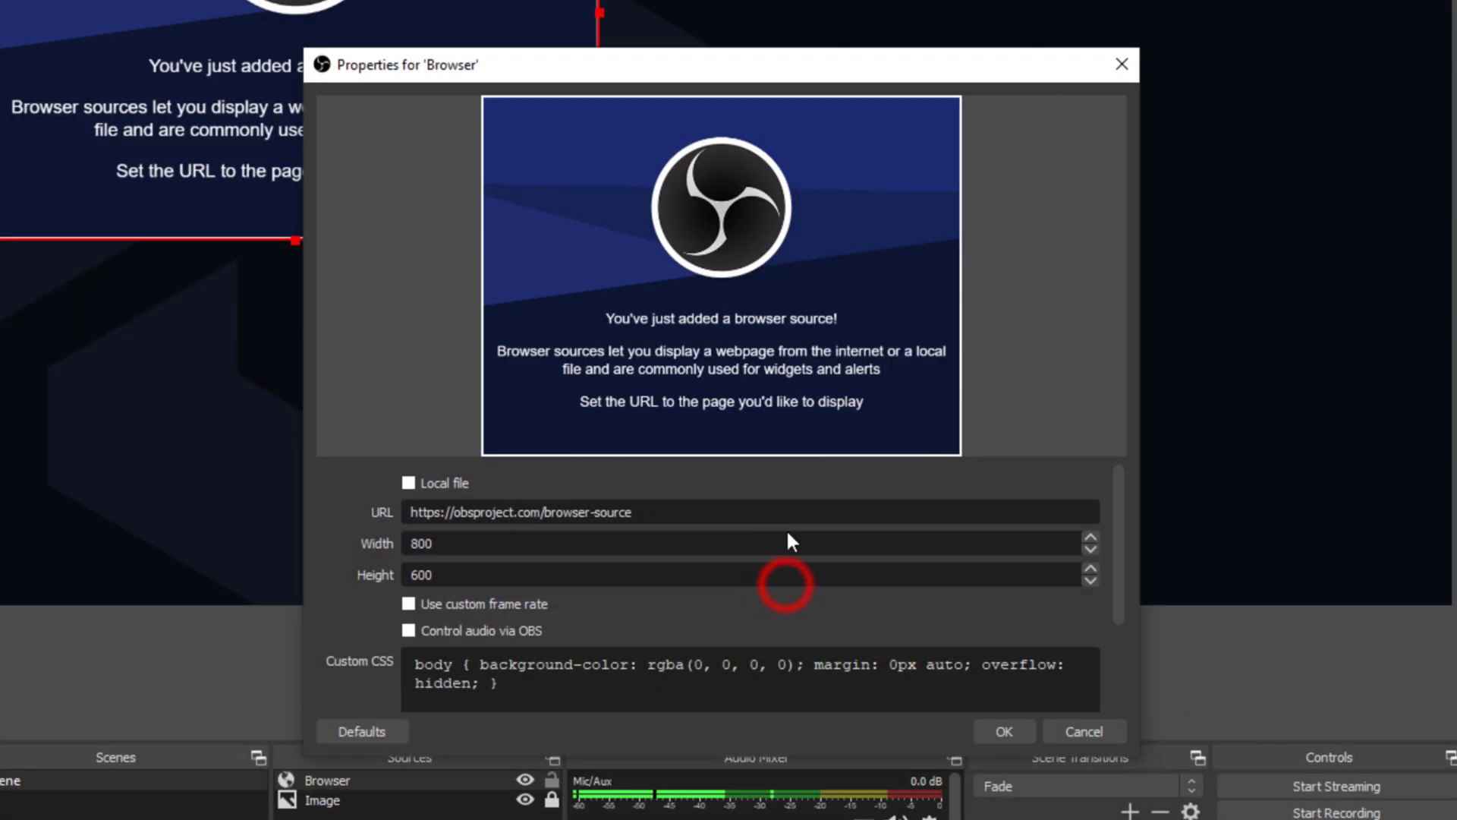
triple_click(673, 508)
key("ctrl+v")
left_click(1001, 734)
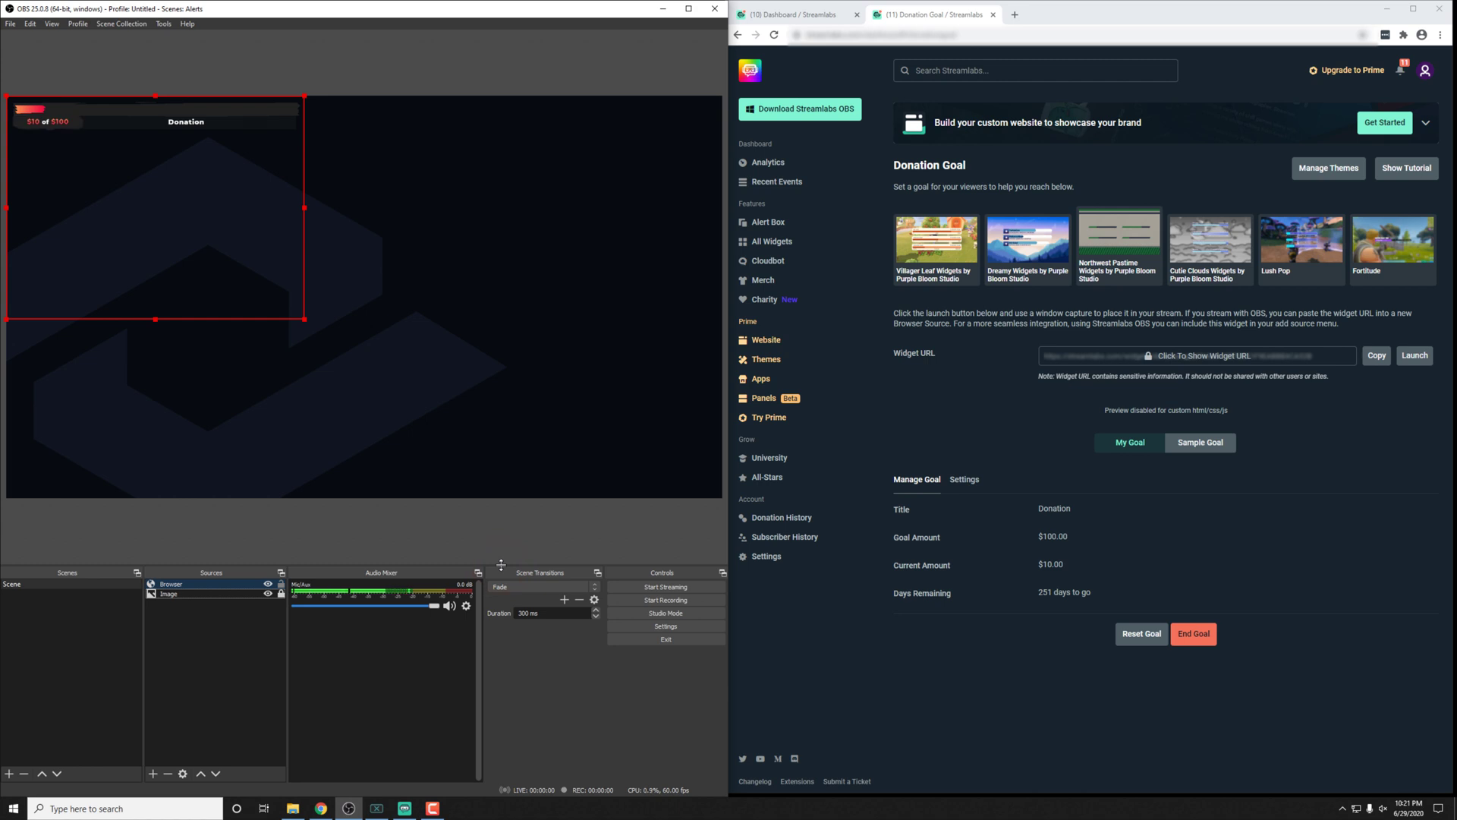
left_click_drag(179, 185, 408, 258)
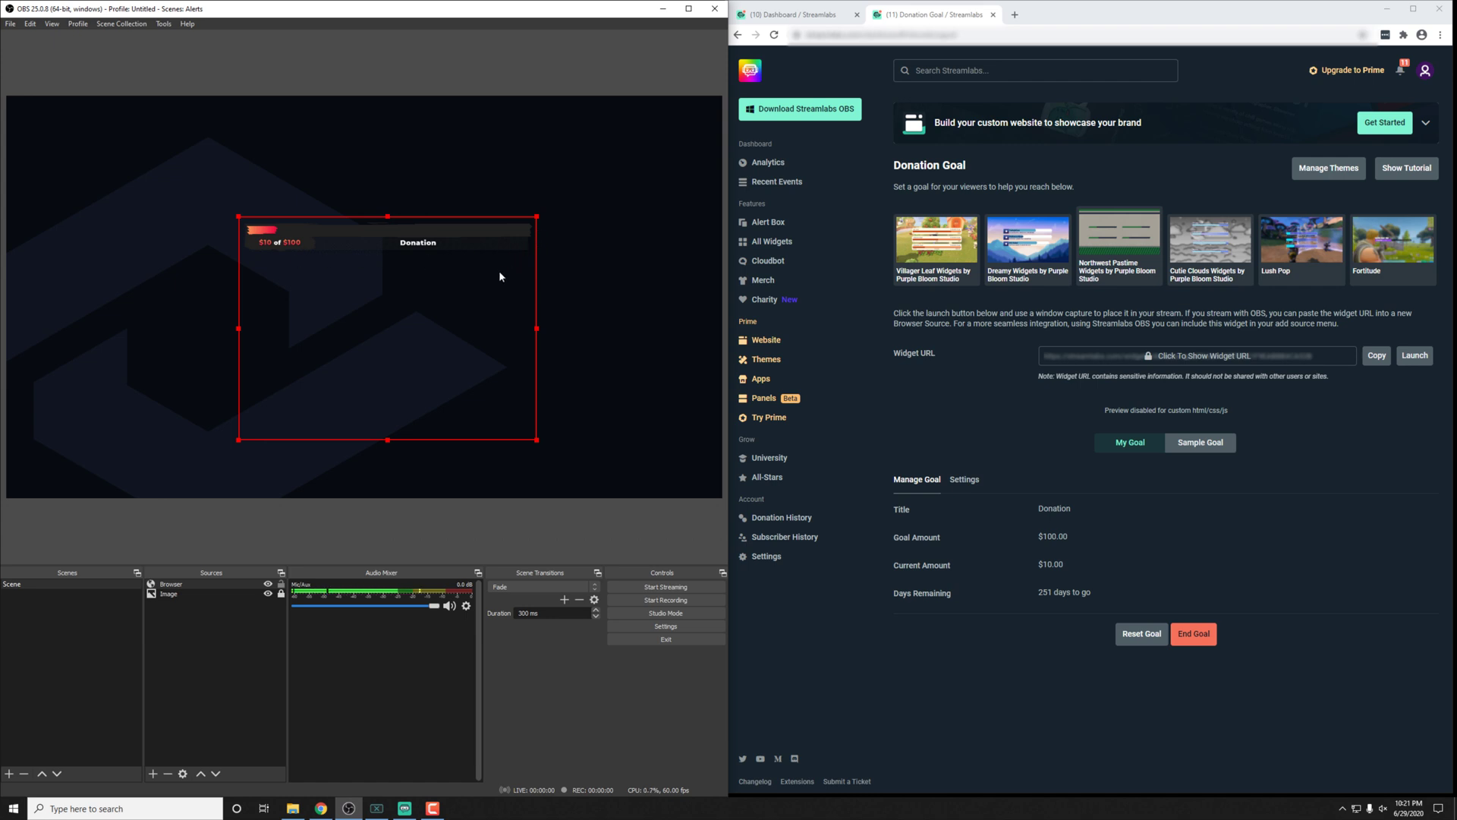
Set the goal browser source width to 1920 and move it left and down.
double_click(199, 586)
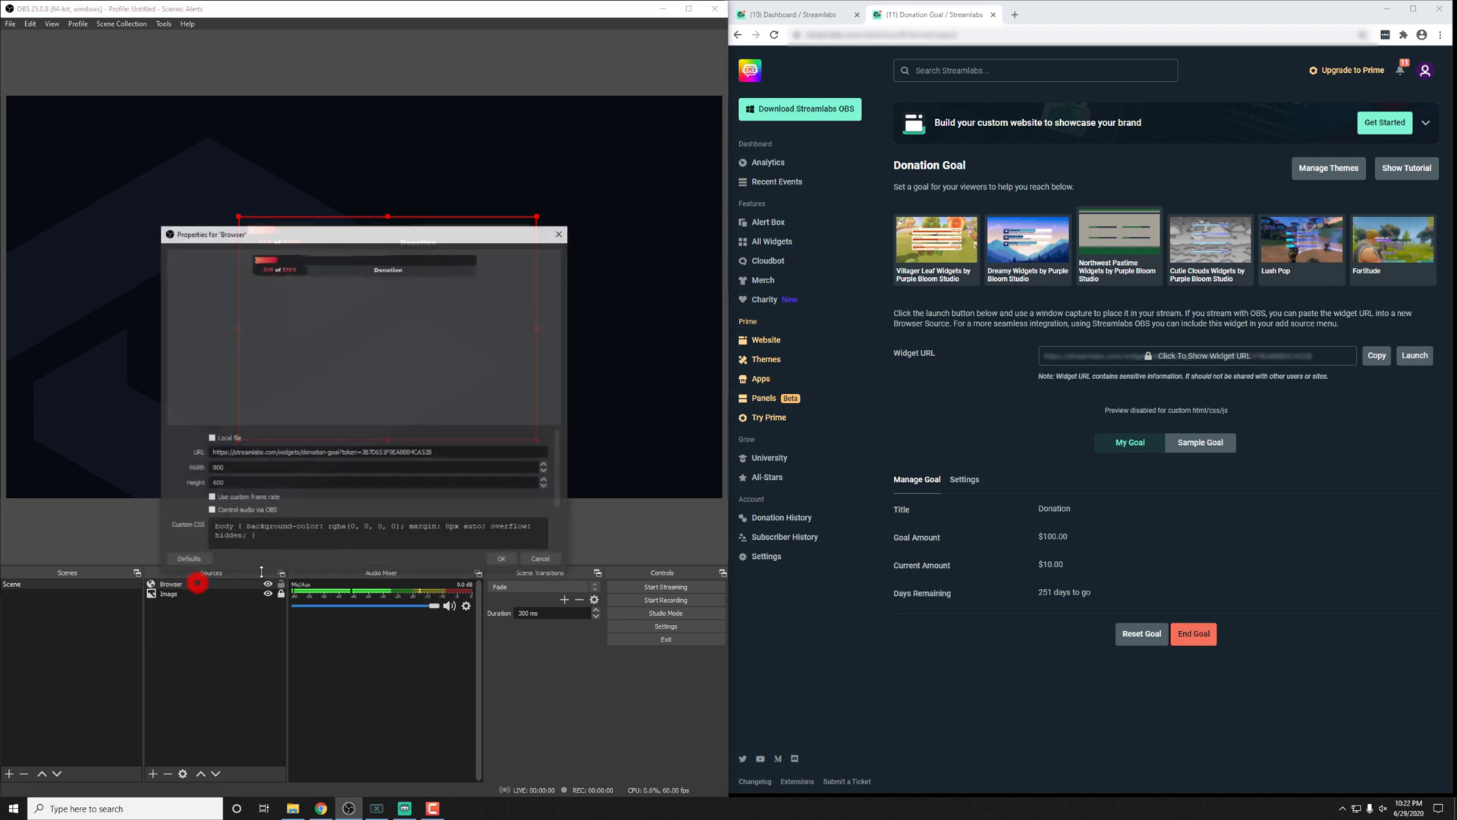
double_click(247, 467)
type("1920")
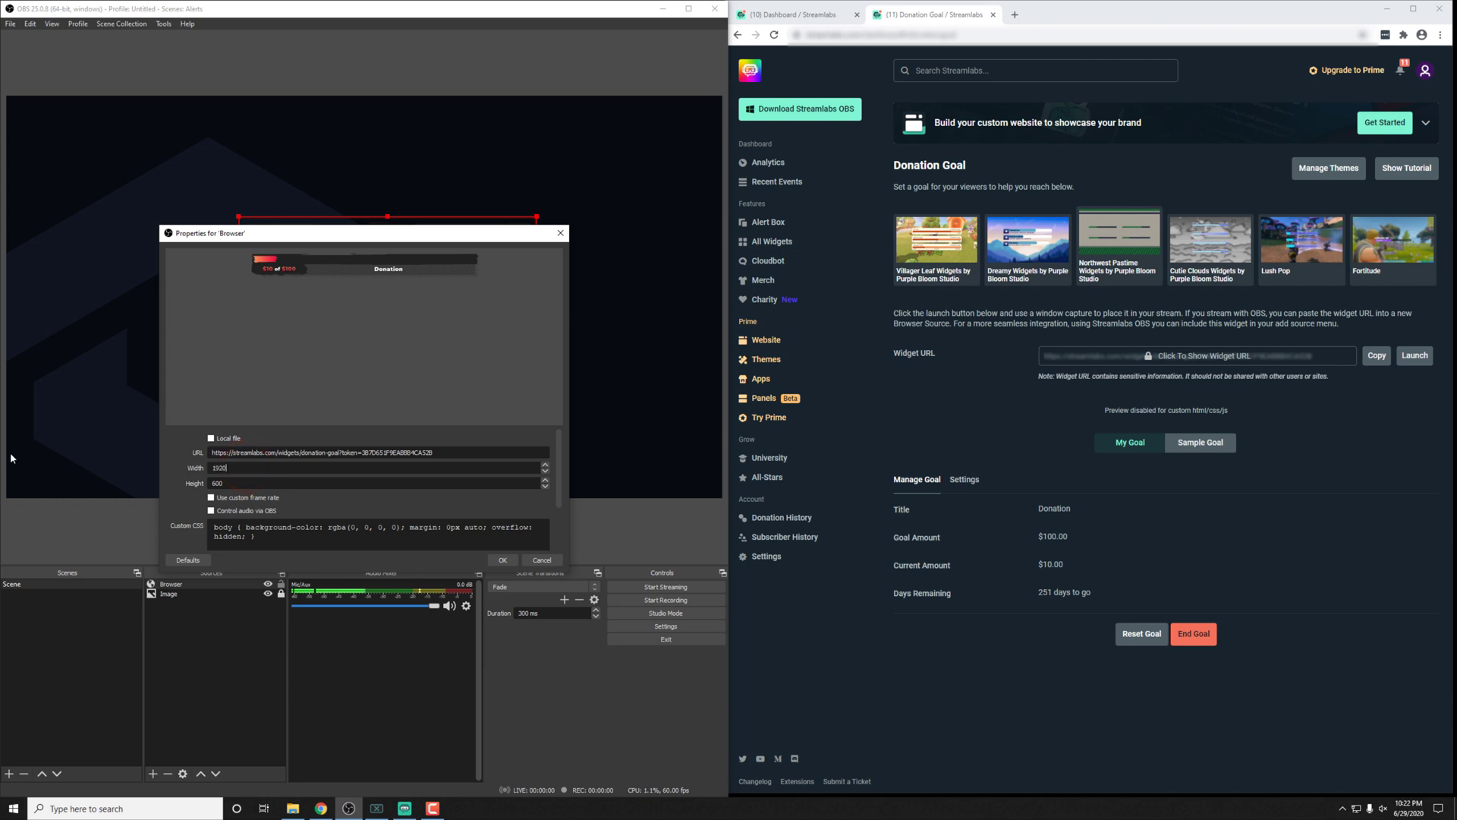
left_click(502, 560)
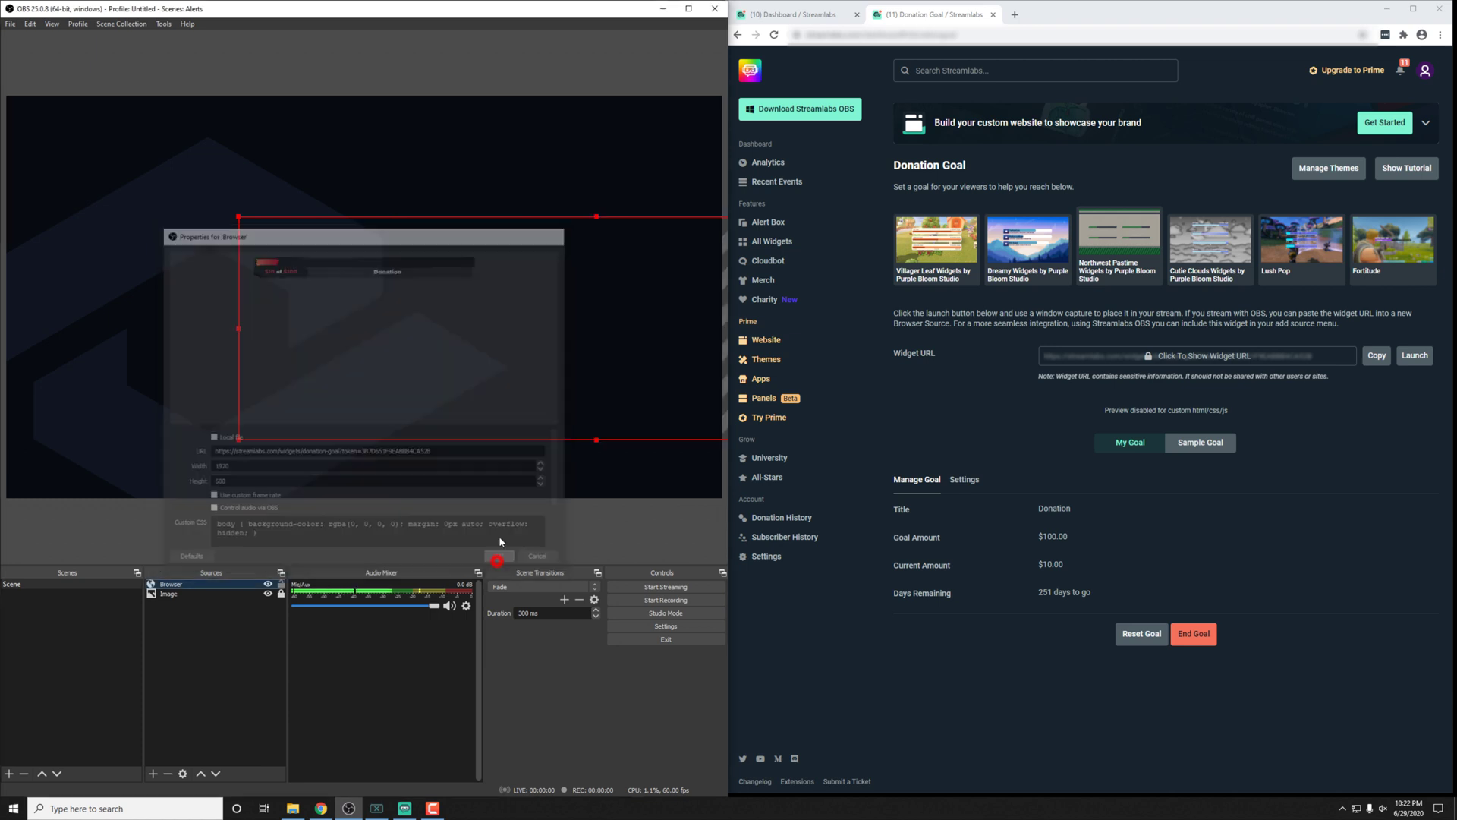
left_click_drag(497, 351, 299, 401)
Resize the goal browser source to 600 by 300 and place it at the lower left.
double_click(186, 586)
double_click(228, 467)
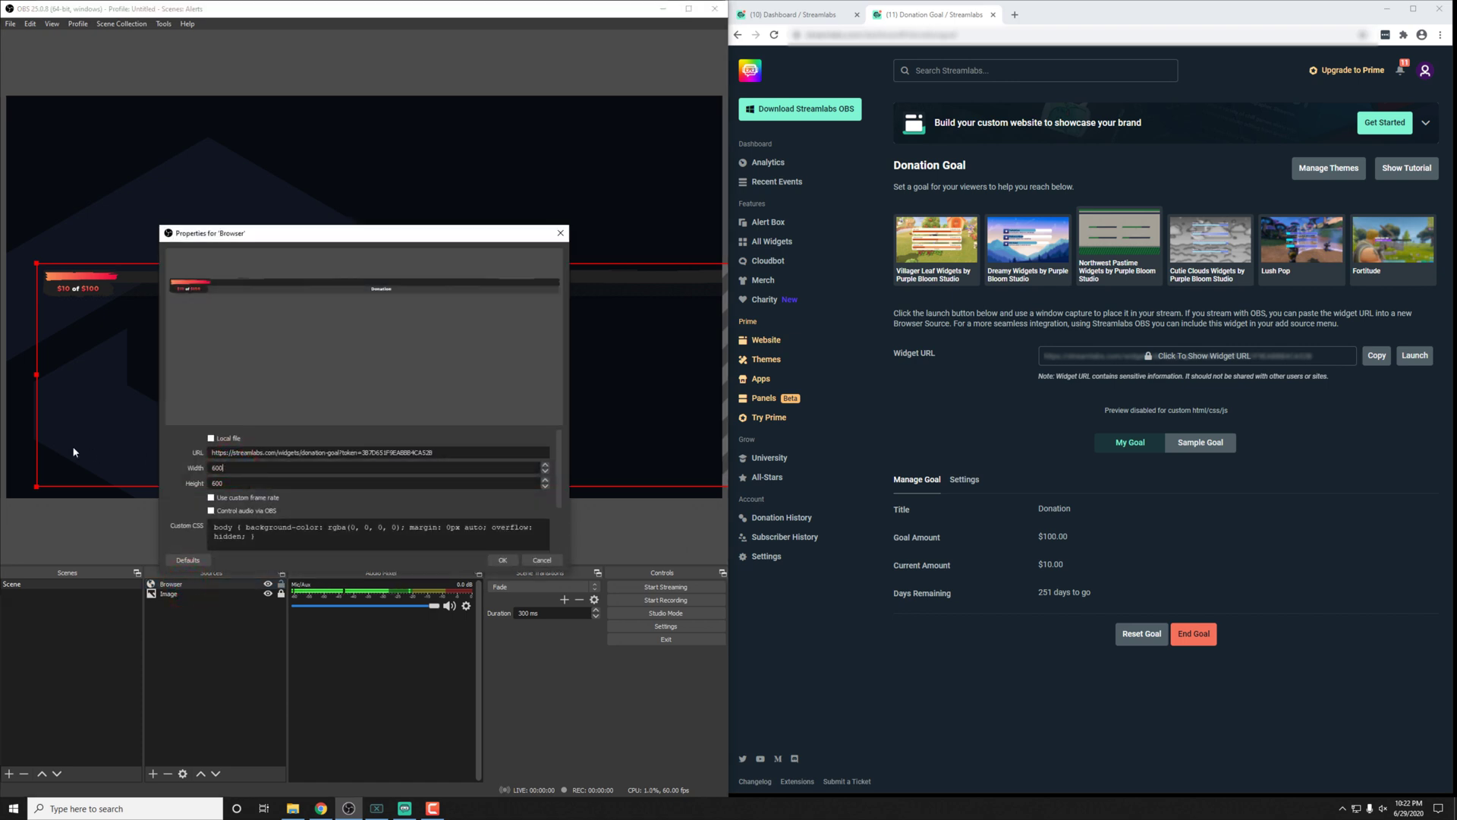
left_click(513, 564)
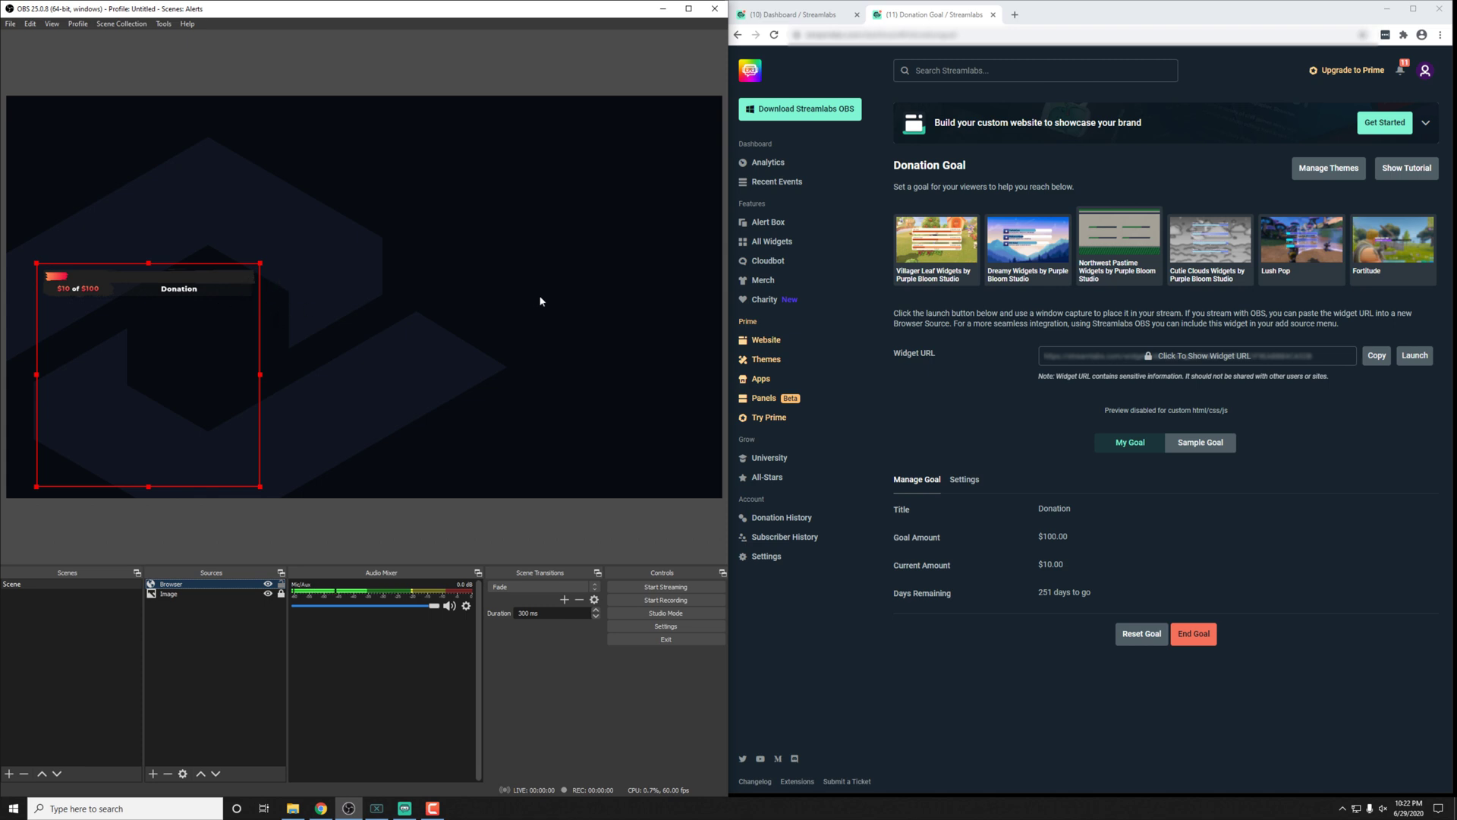
double_click(190, 586)
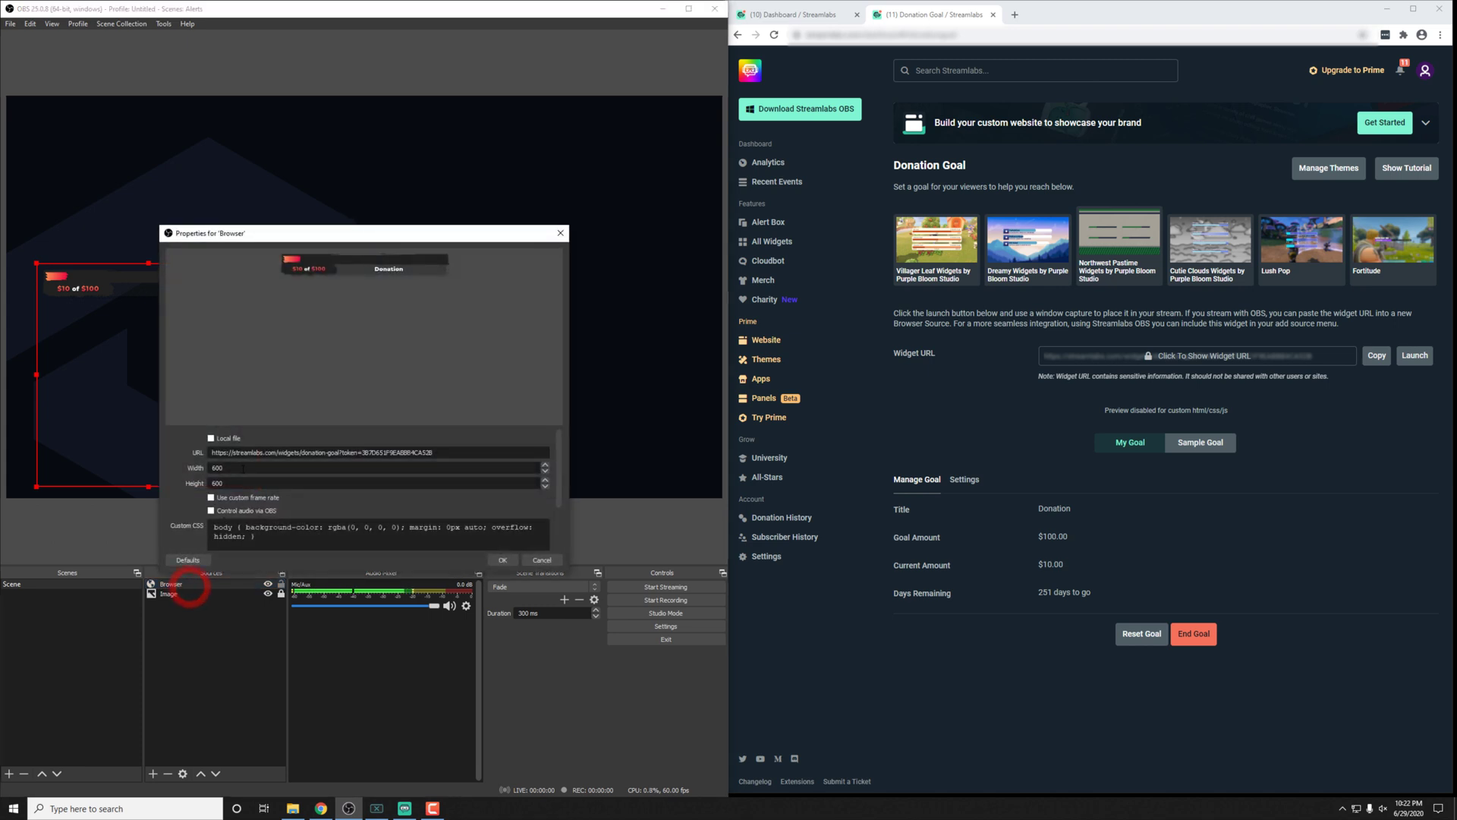
double_click(236, 482)
left_click(502, 559)
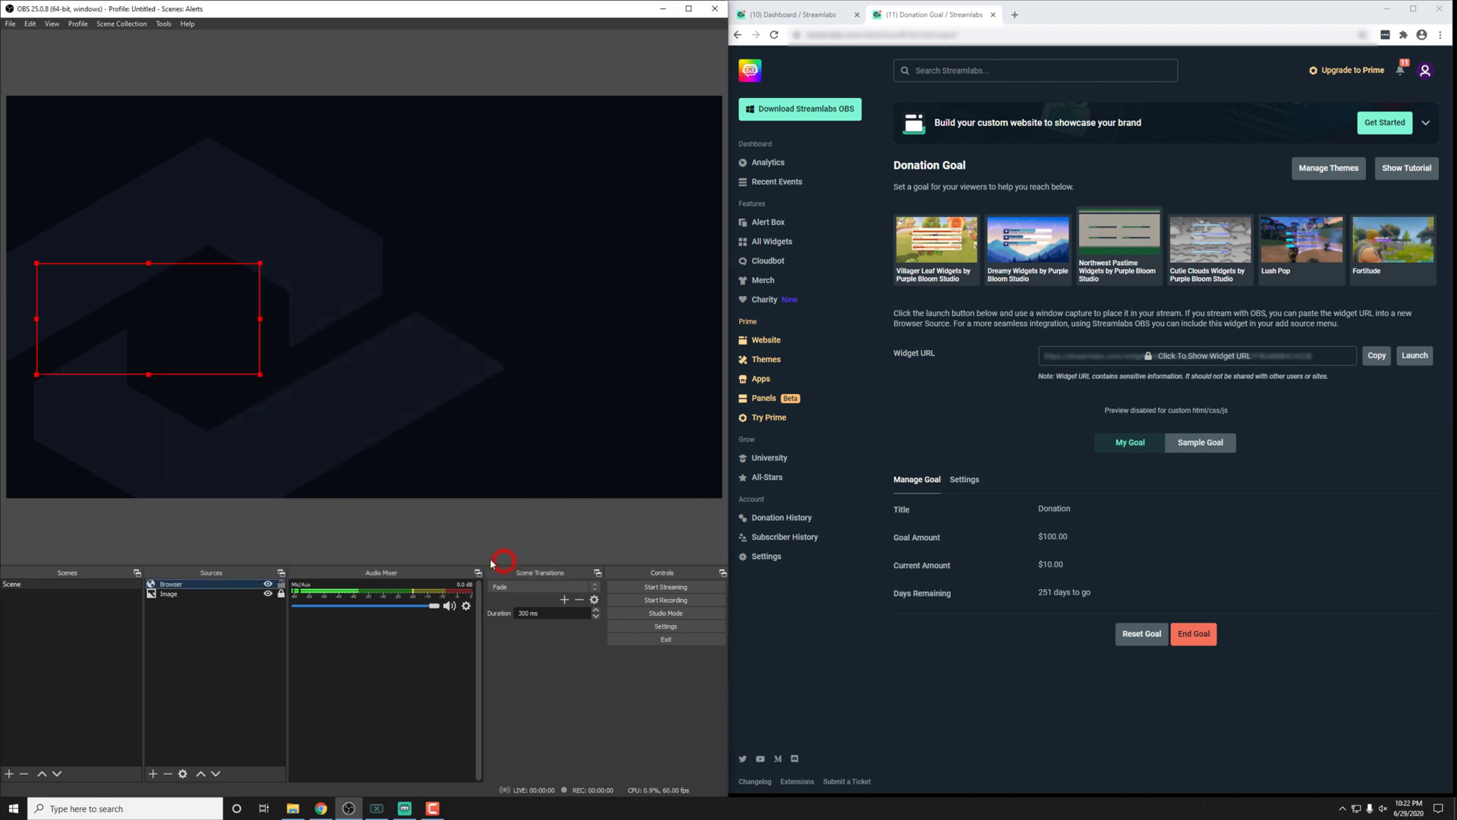
left_click_drag(148, 319, 128, 432)
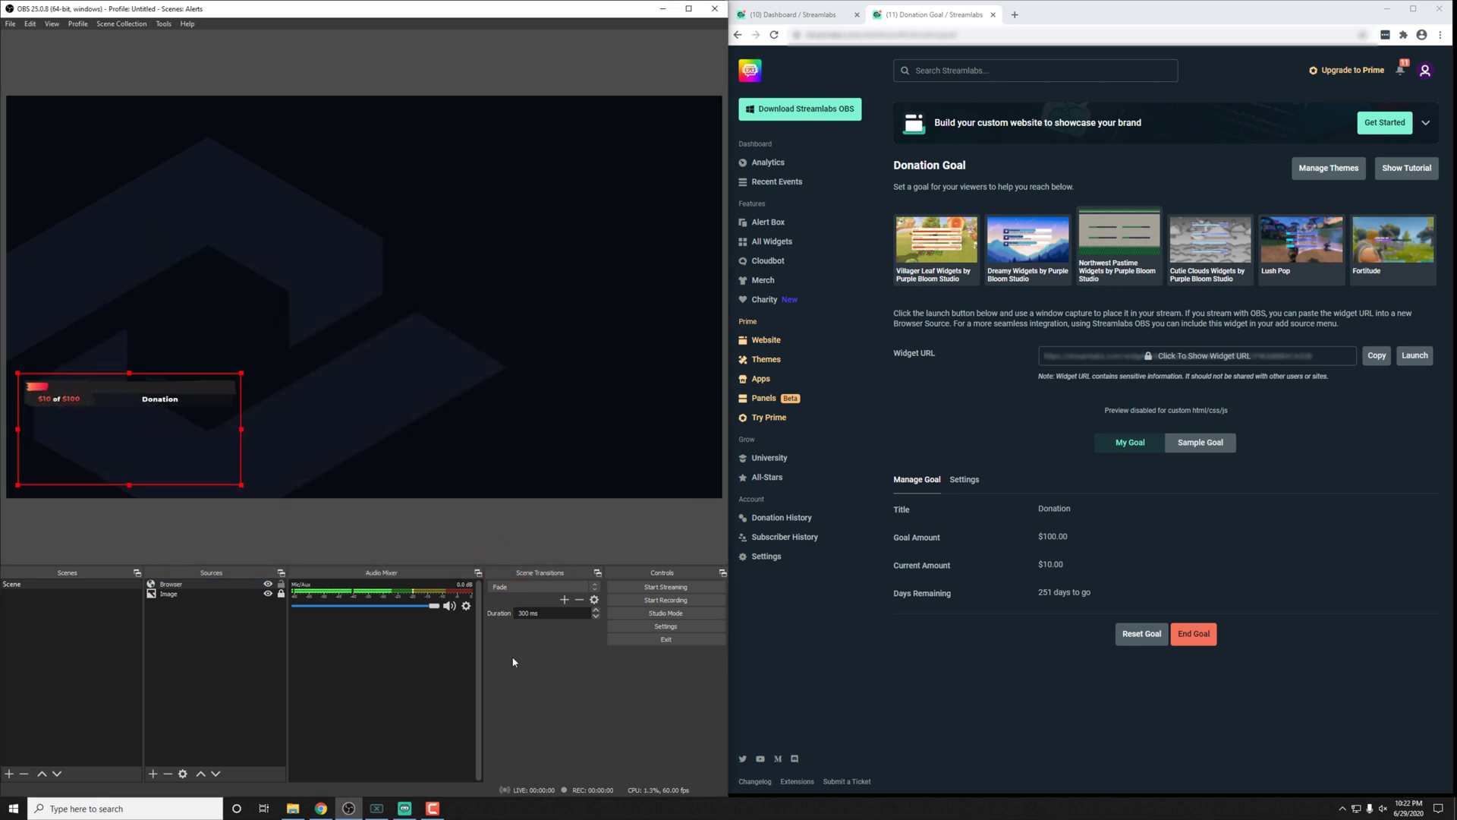
Add a Donation Goal widget source to the Streamlabs OBS scene.
left_click(414, 809)
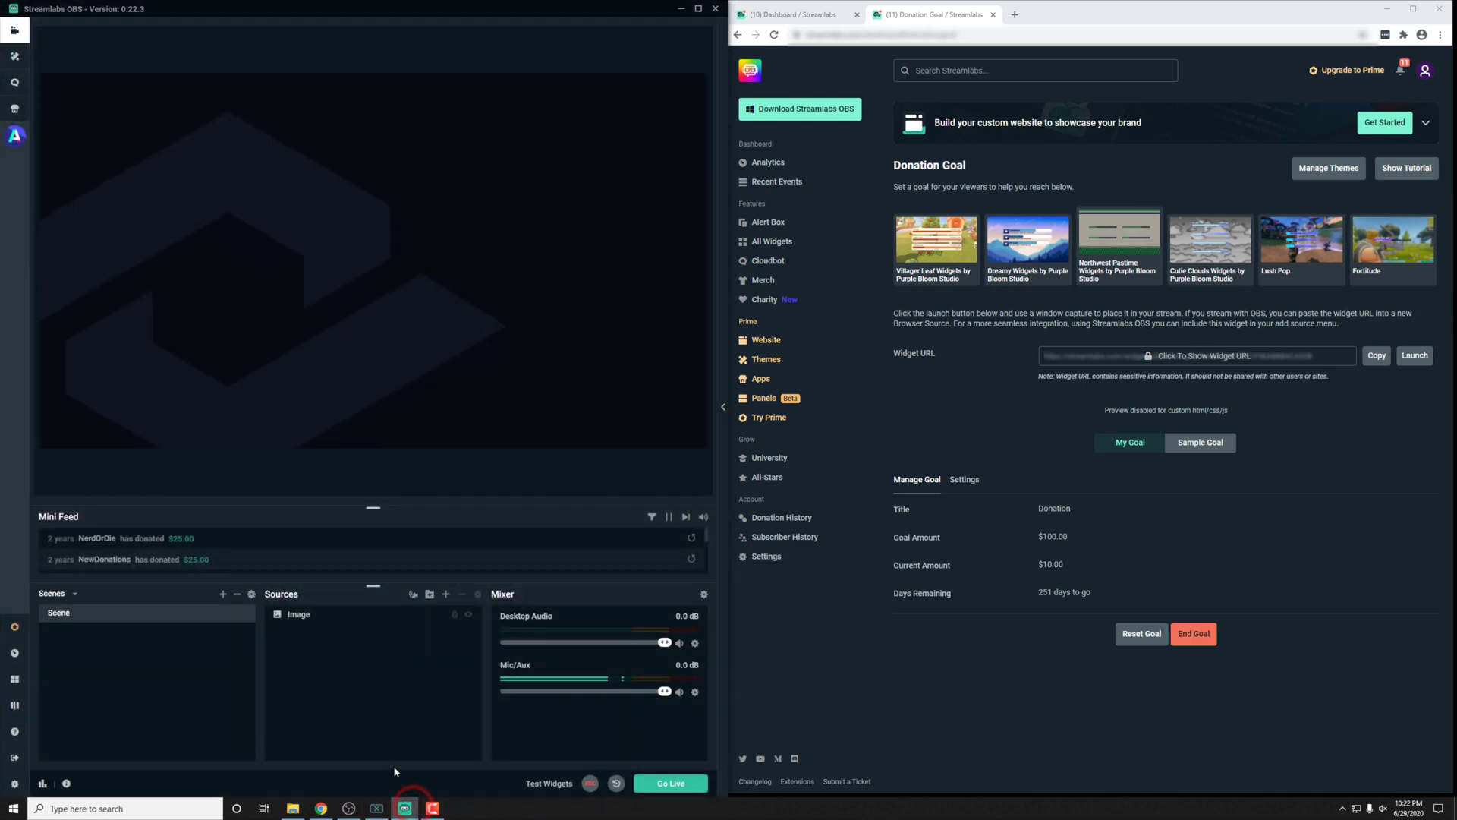
left_click(445, 595)
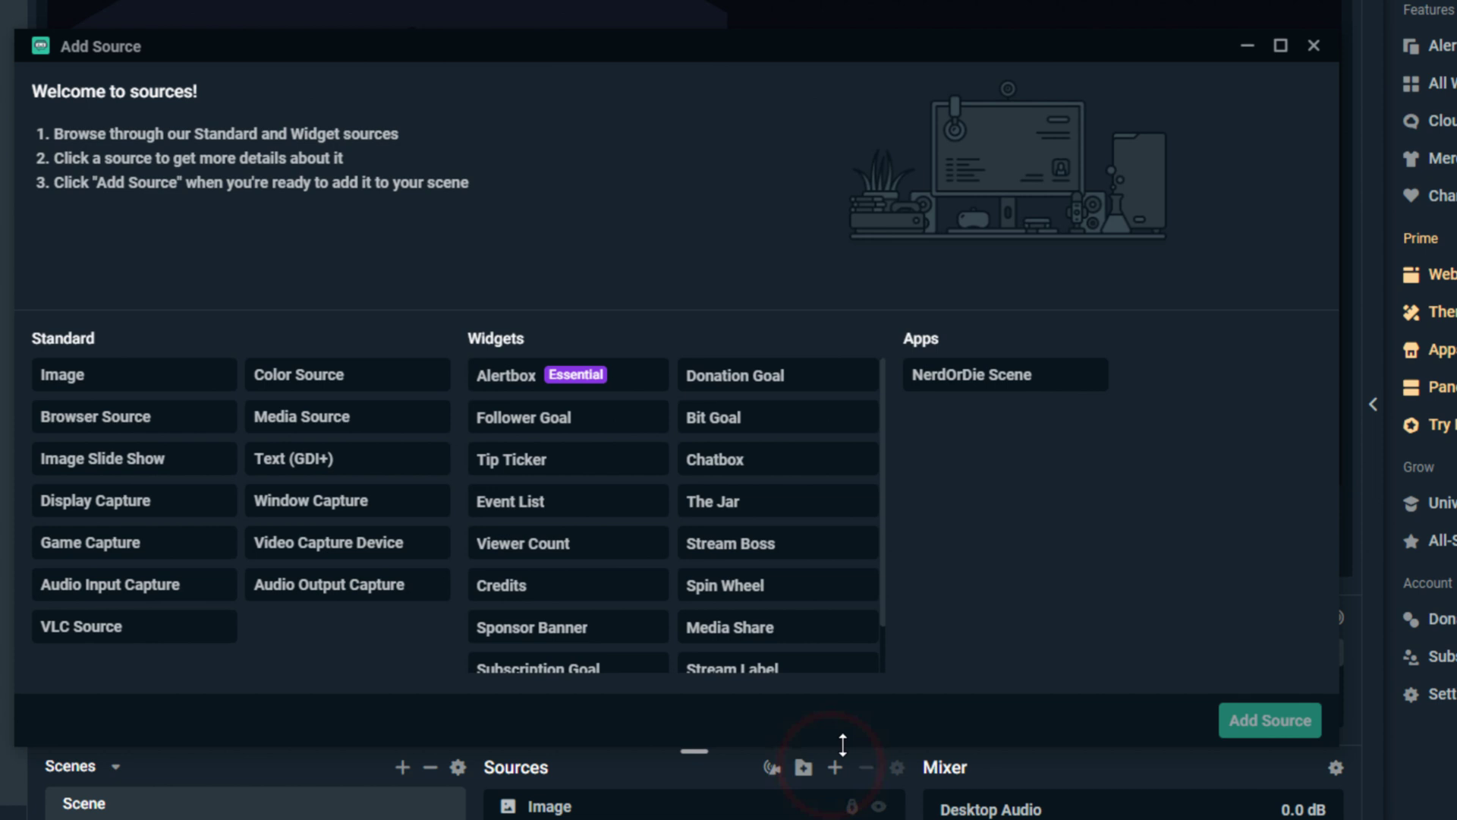
left_click(751, 374)
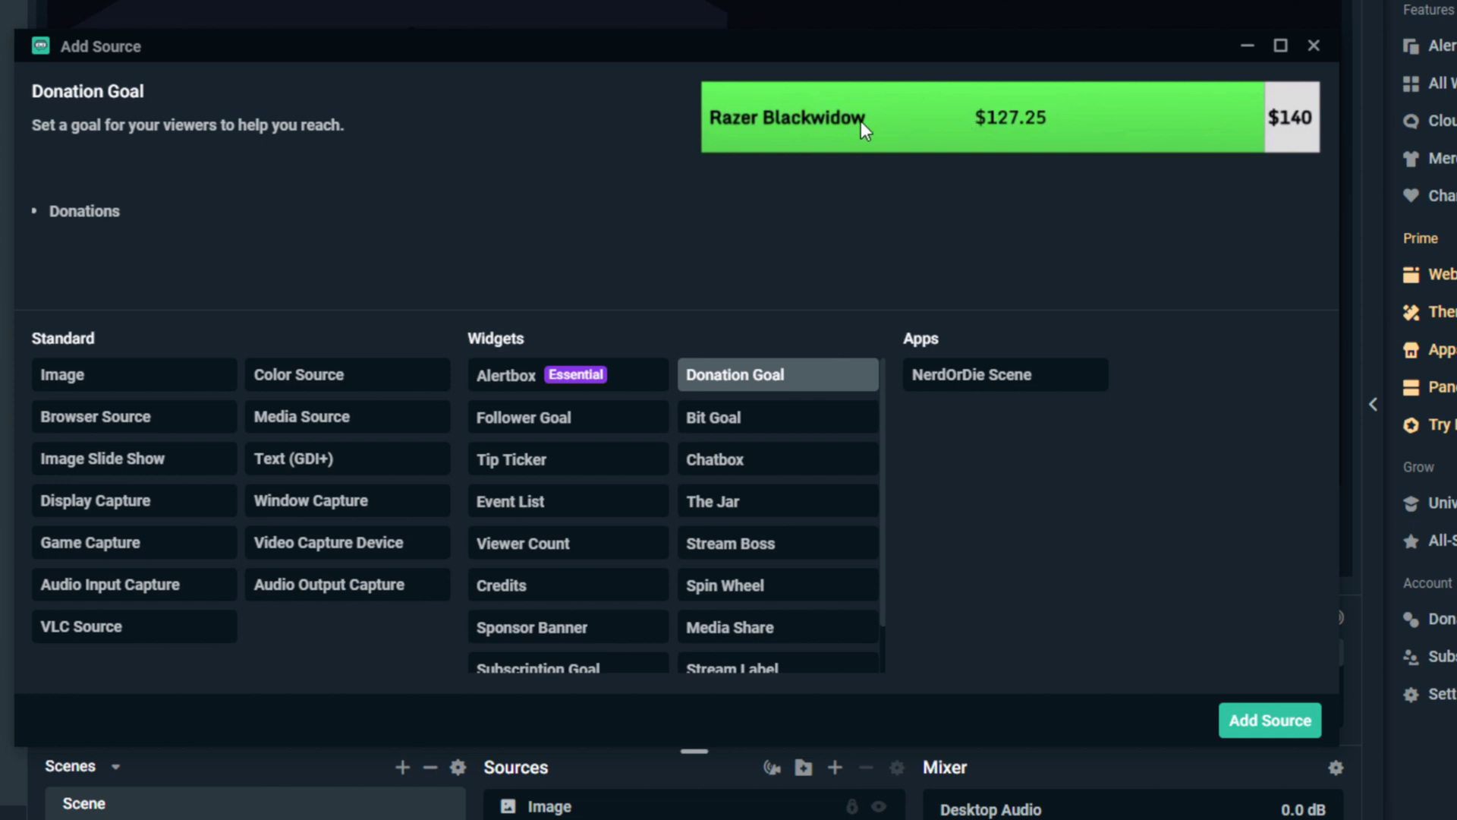
left_click(1255, 723)
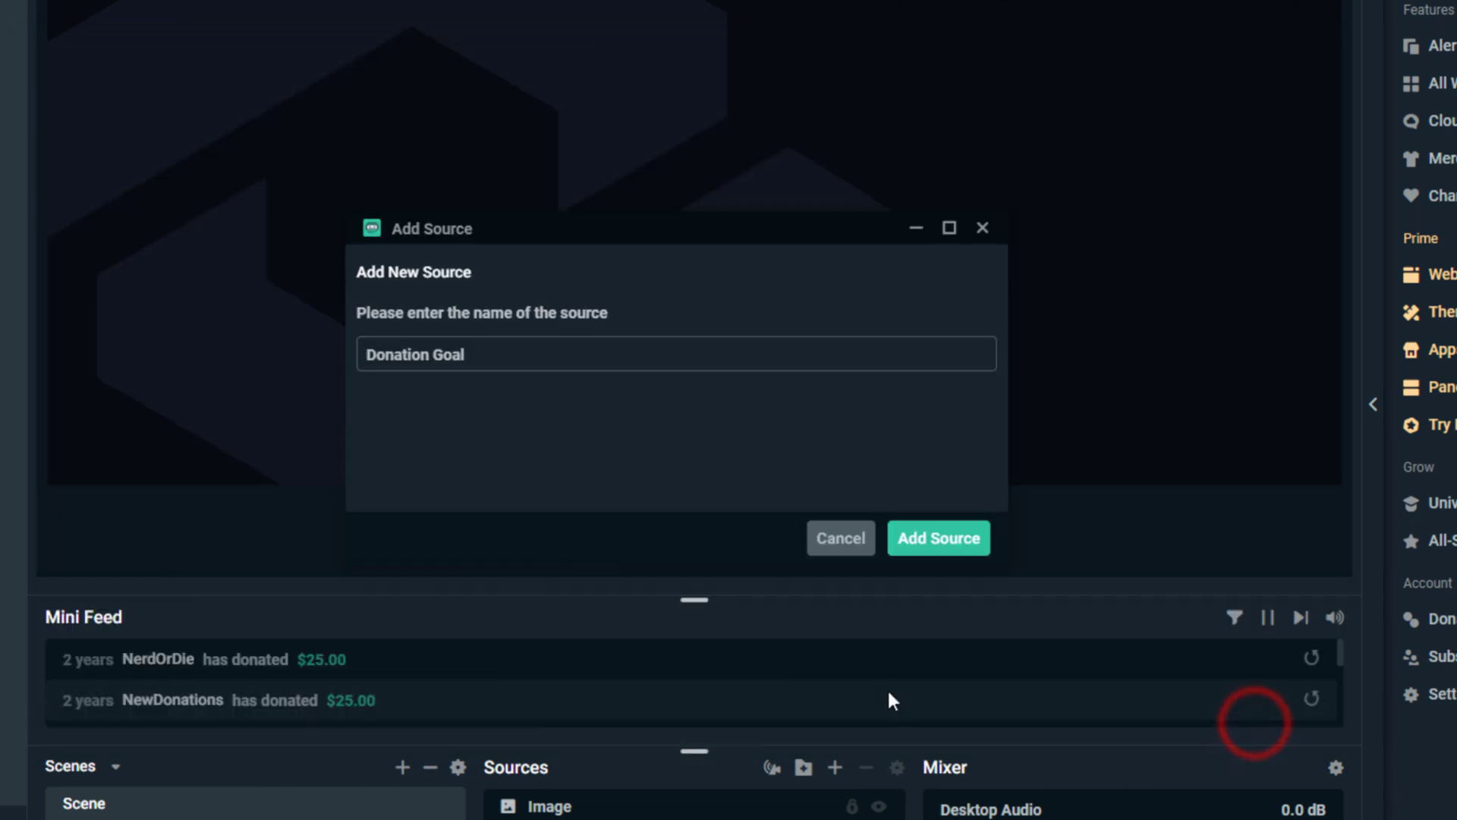
left_click(932, 541)
left_click(670, 498)
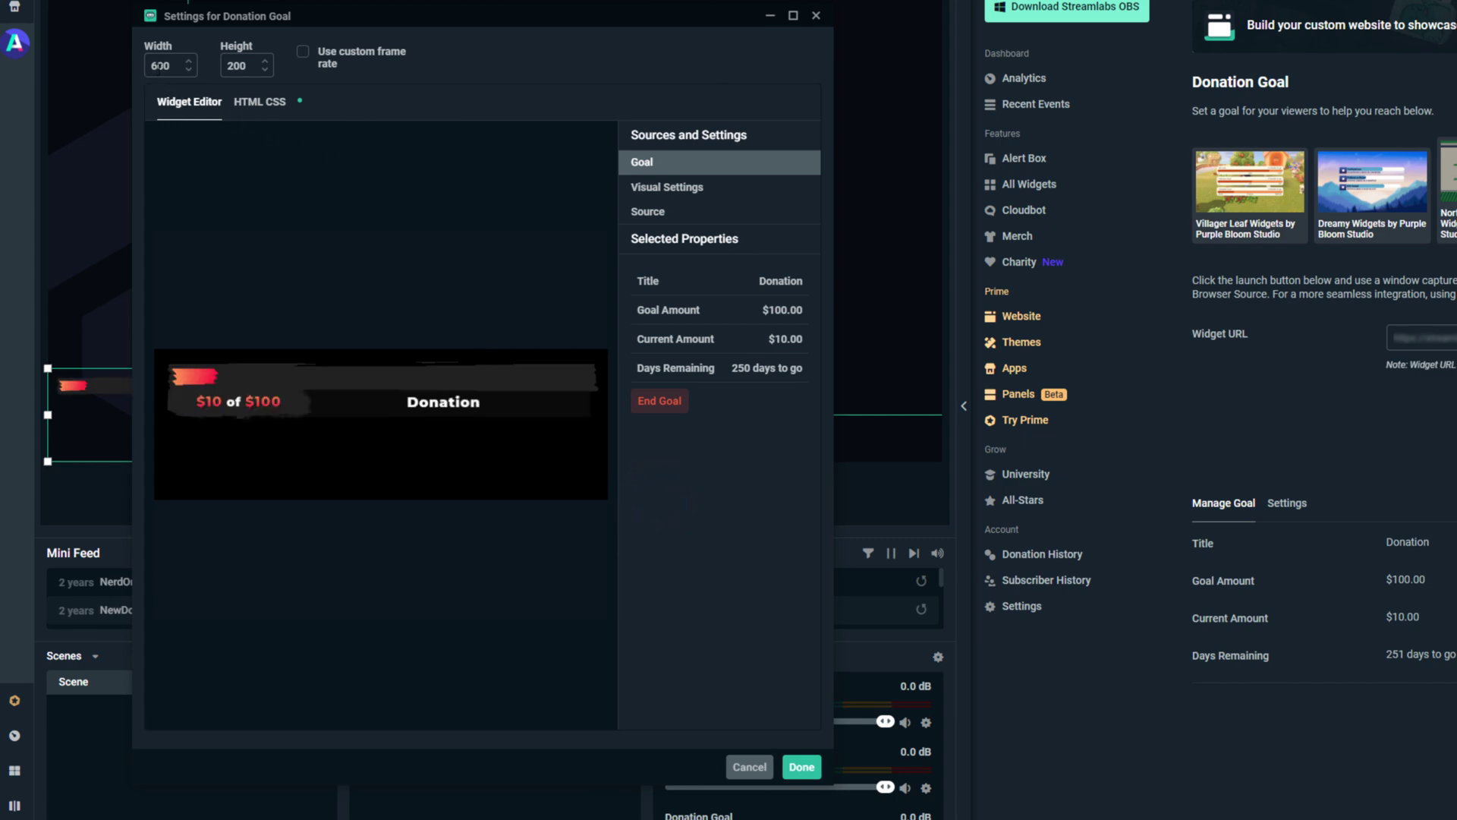
Set the Donation Goal widget width to 800 in its settings window.
left_click_drag(434, 17, 908, 228)
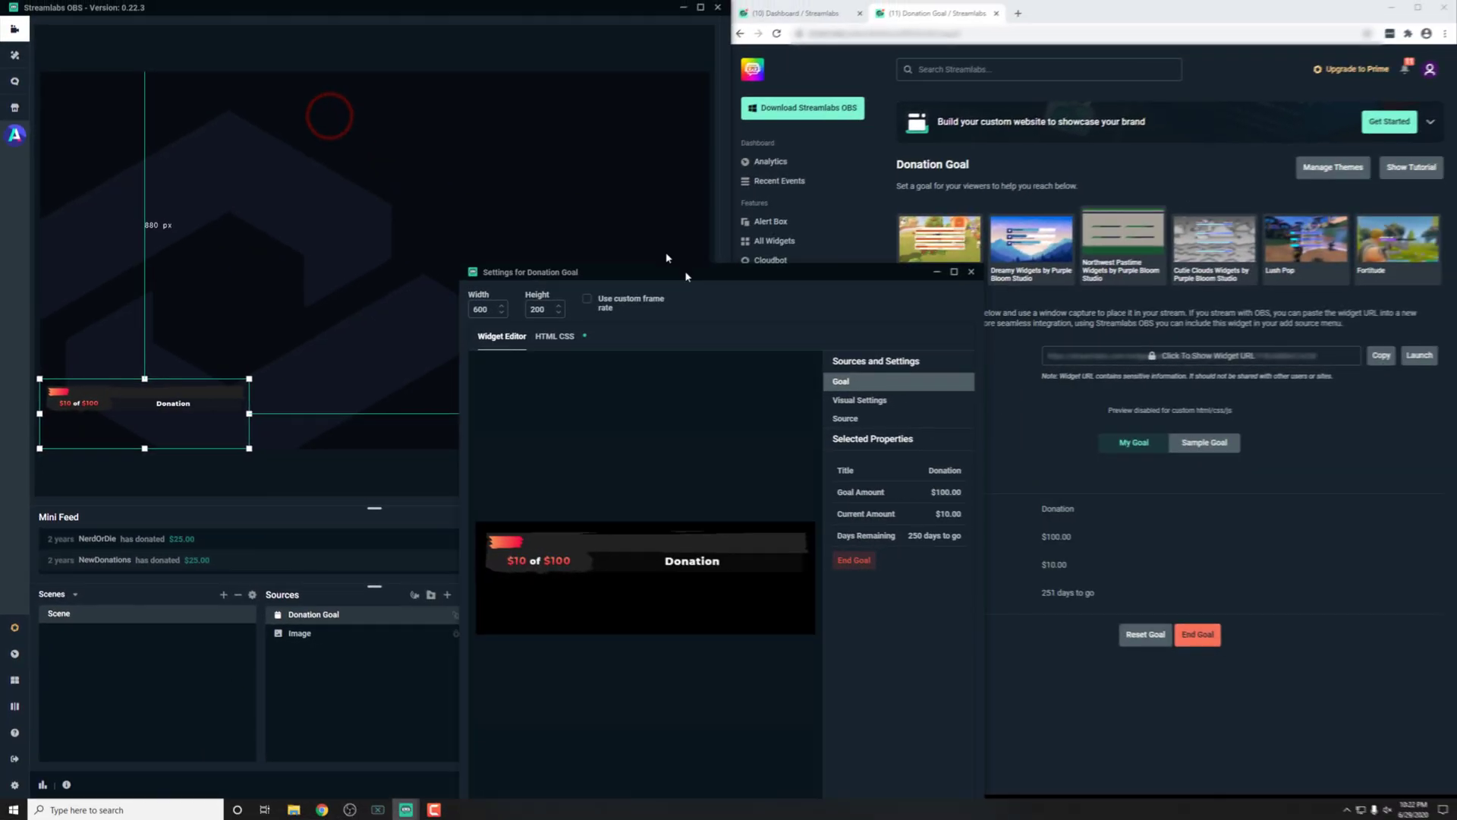
left_click_drag(685, 270, 517, 120)
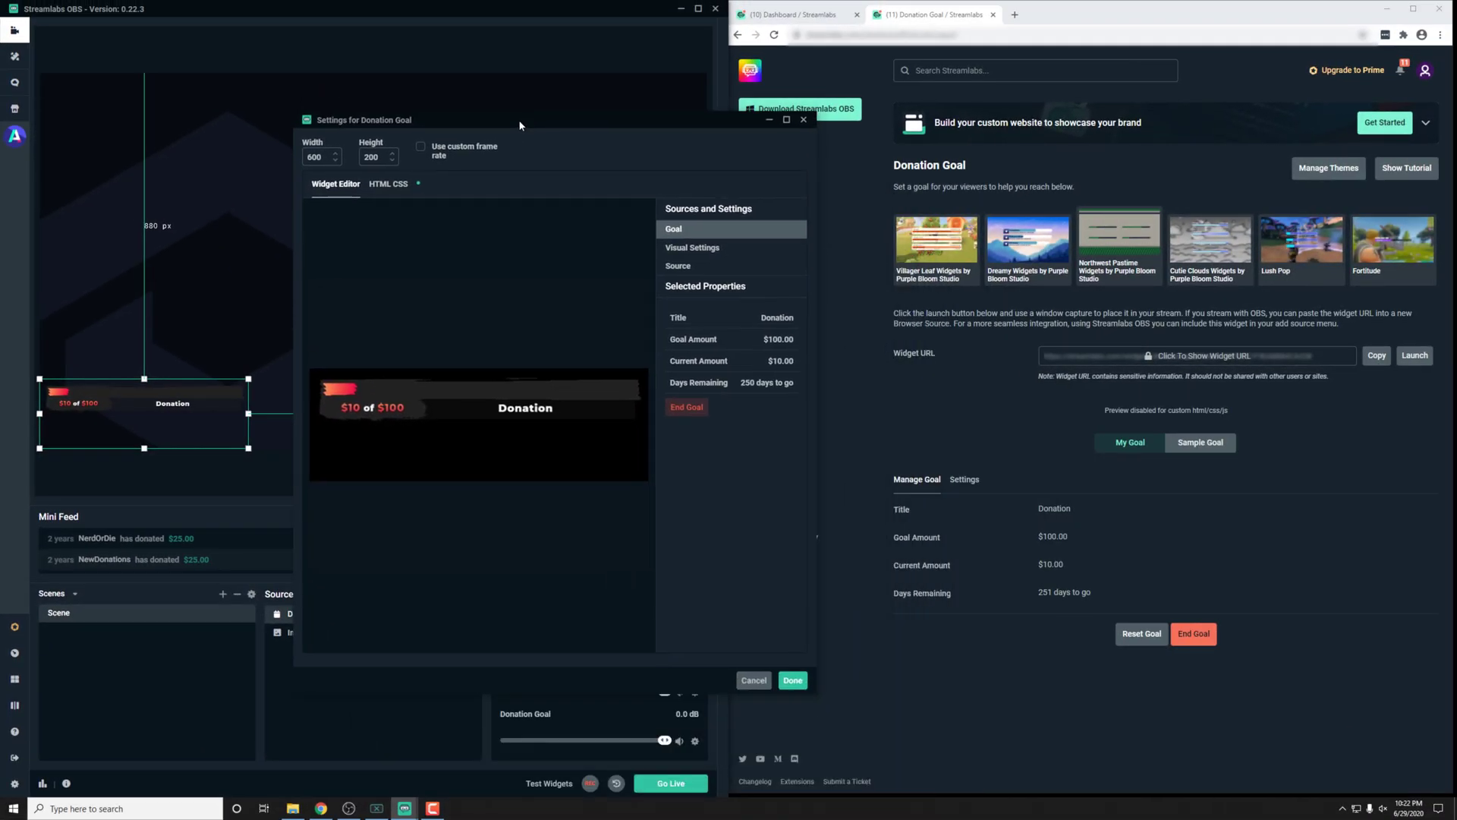
double_click(314, 157)
type("800")
left_click(793, 680)
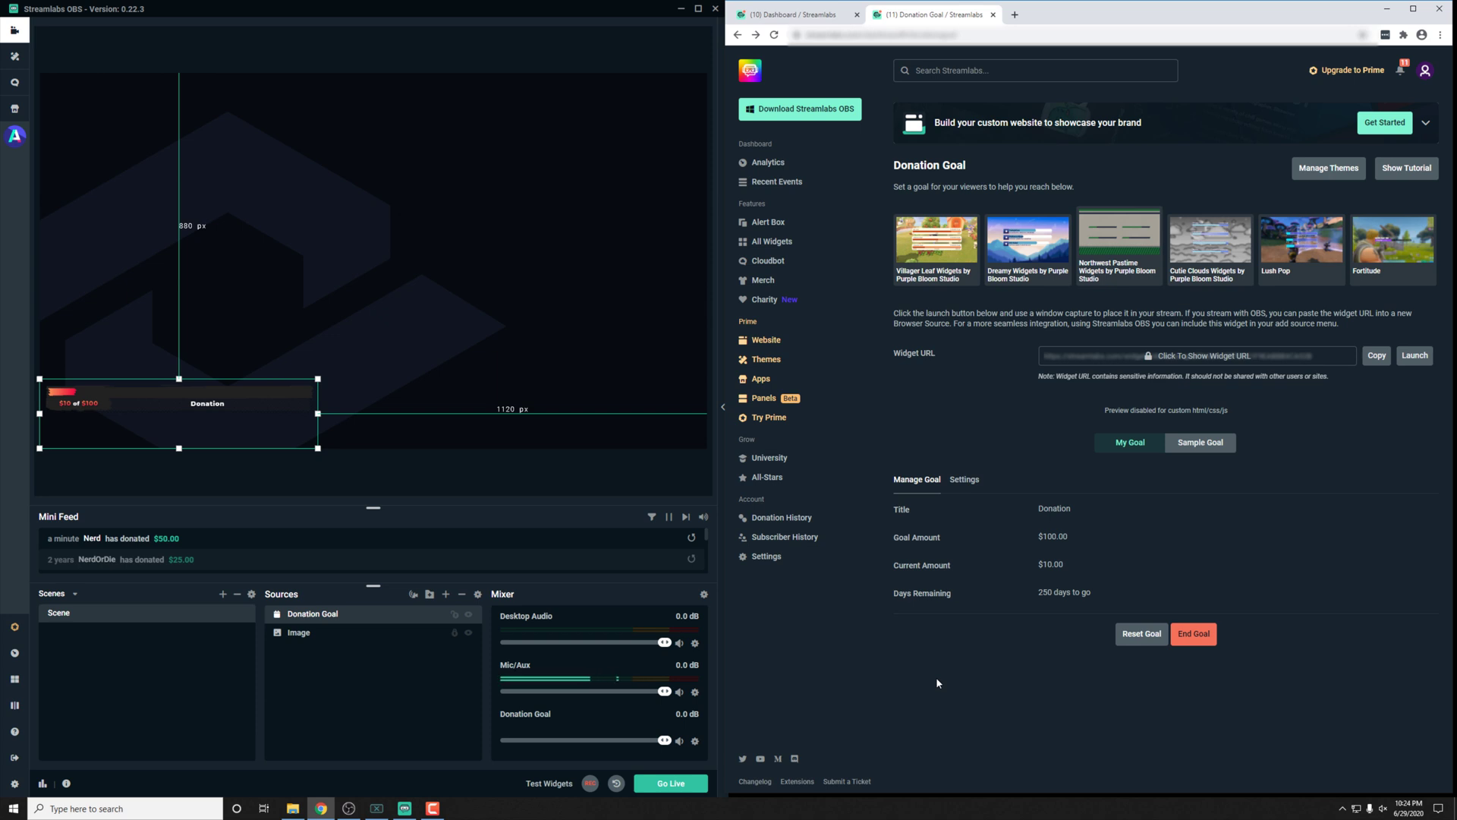
left_click(936, 687)
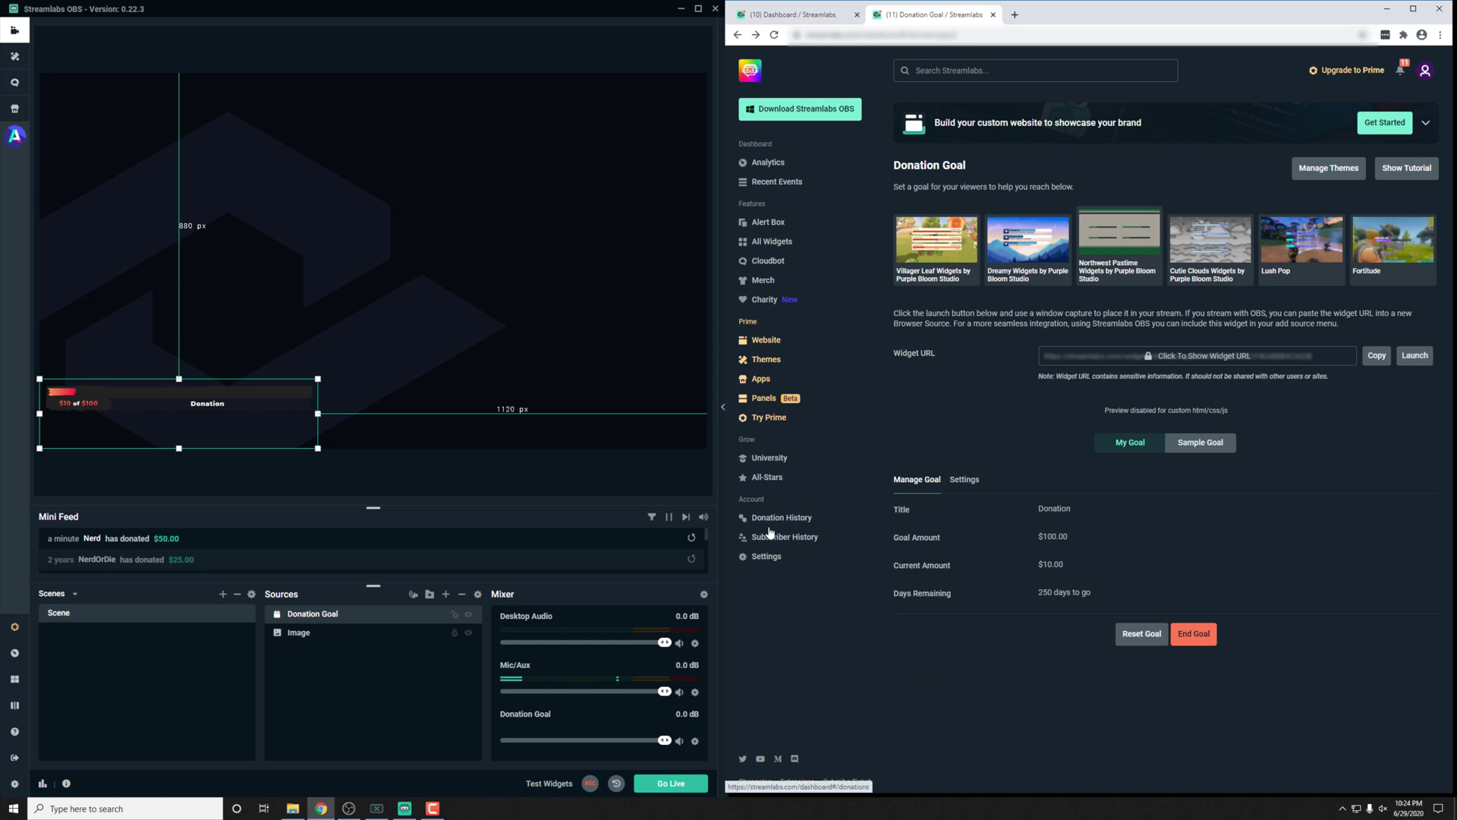
Log a $55 manual test donation under a donor name in Donation History.
left_click(796, 515)
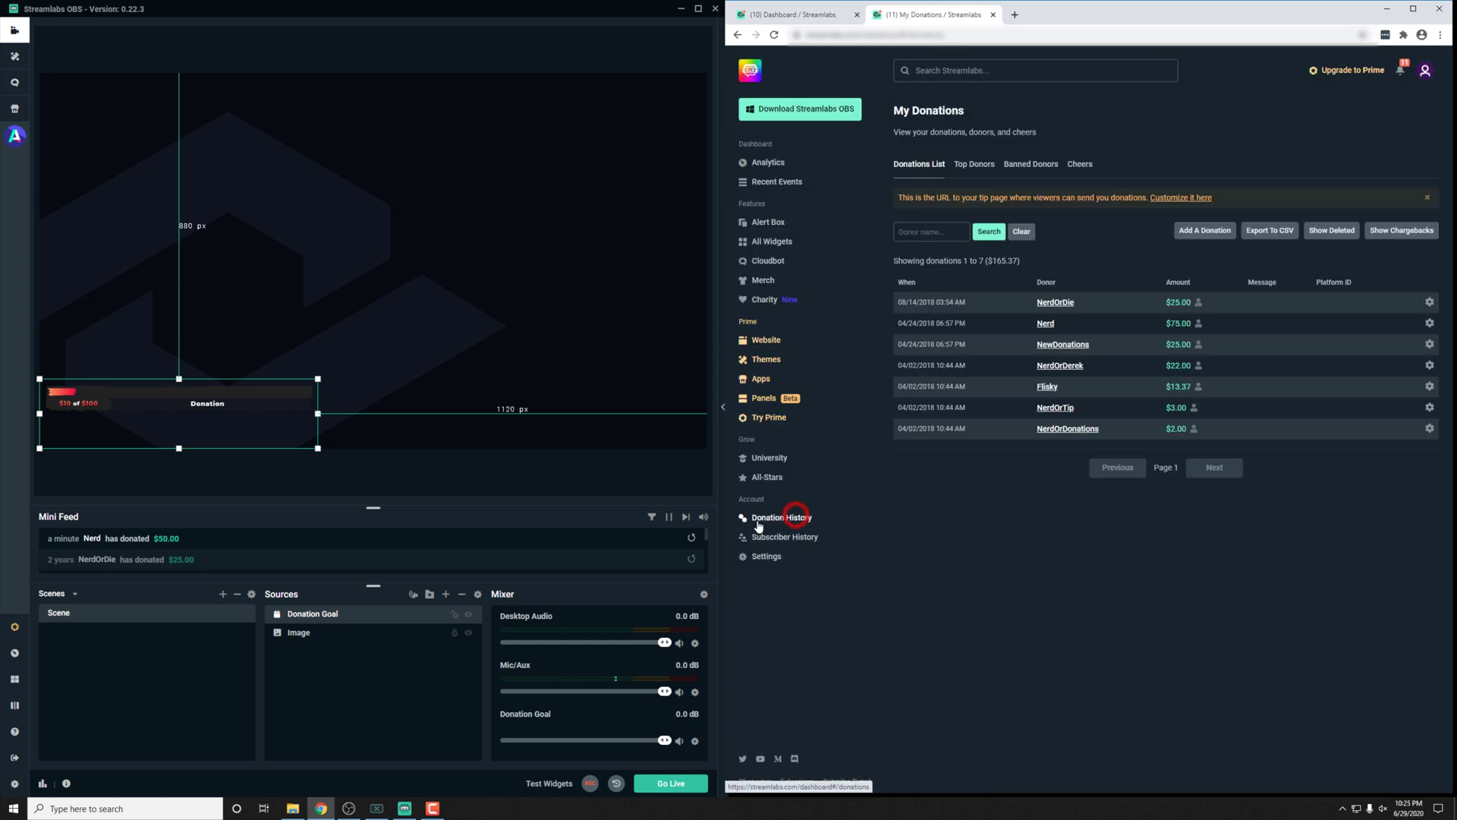
left_click(1199, 229)
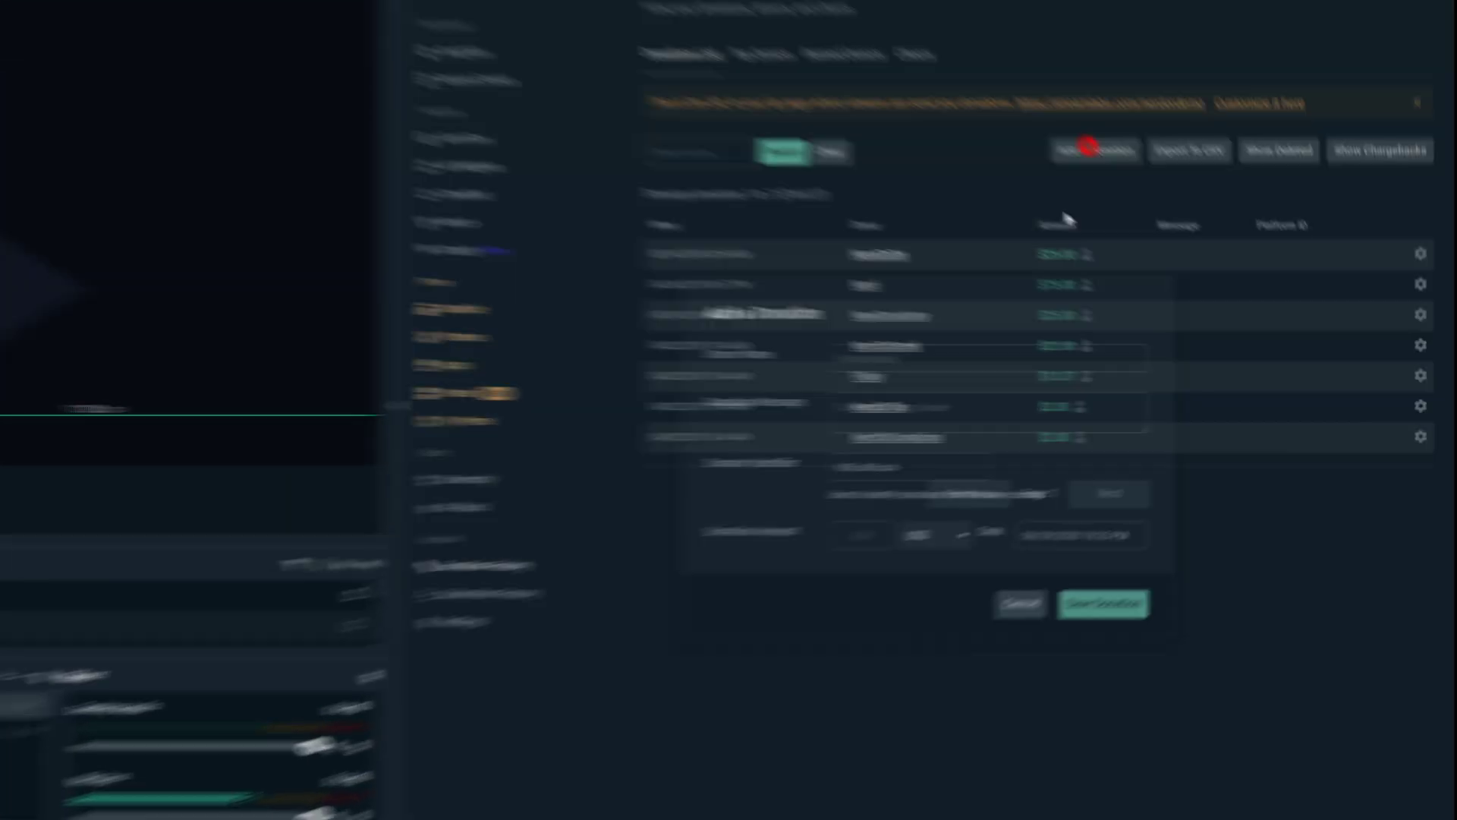
left_click(883, 358)
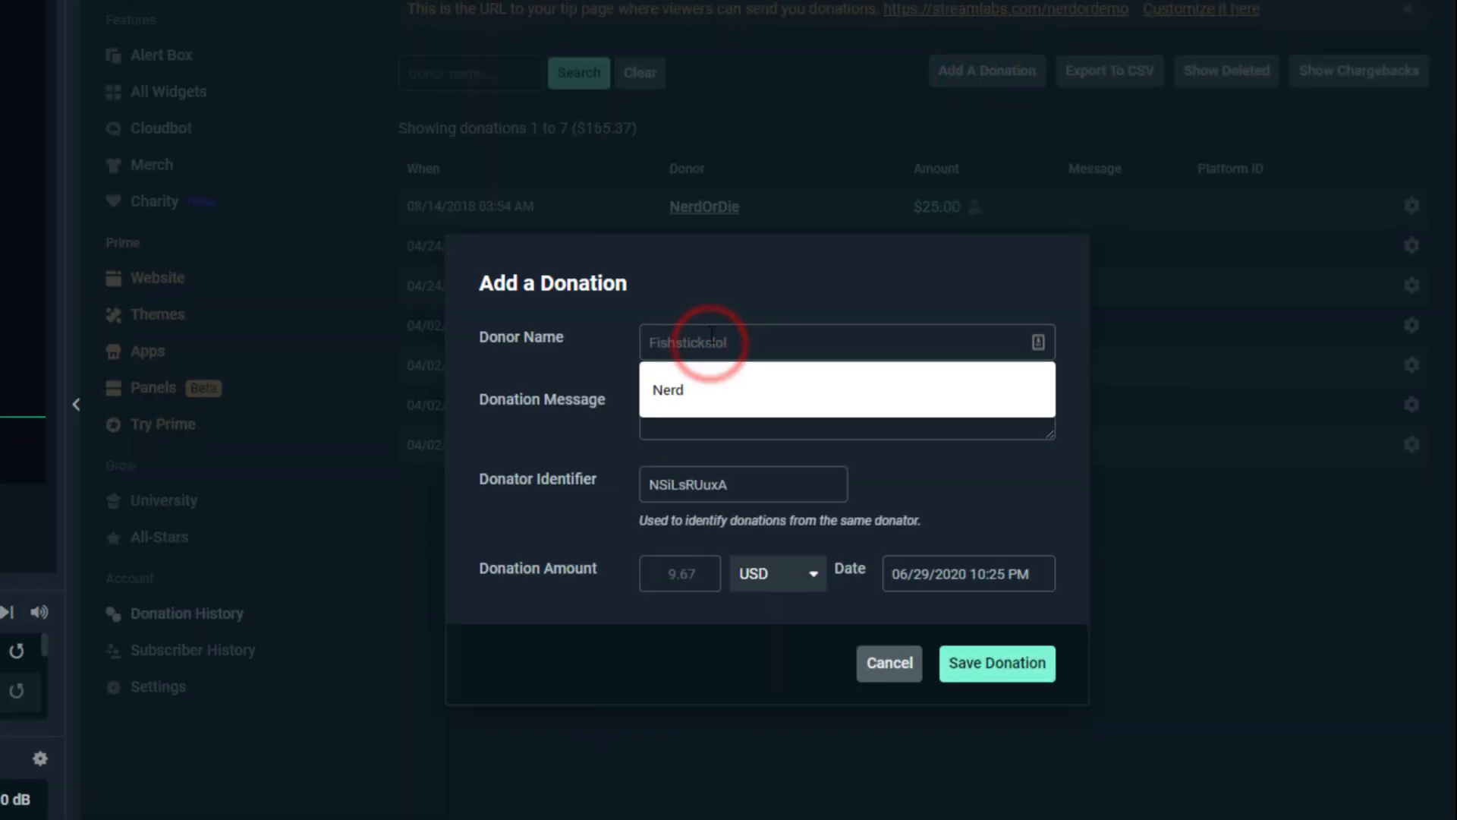
type("Nerd")
left_click(690, 565)
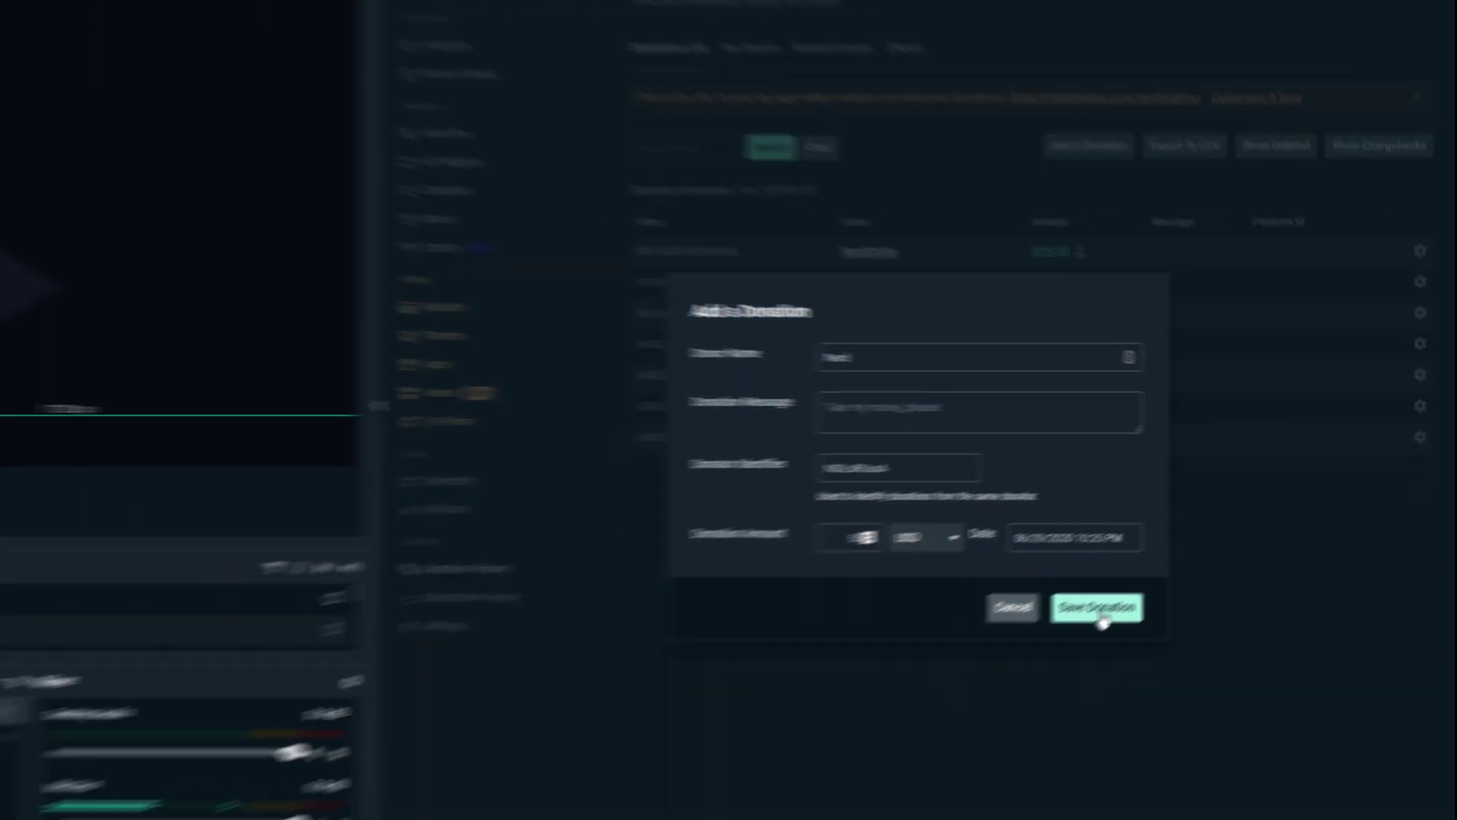
left_click(1100, 611)
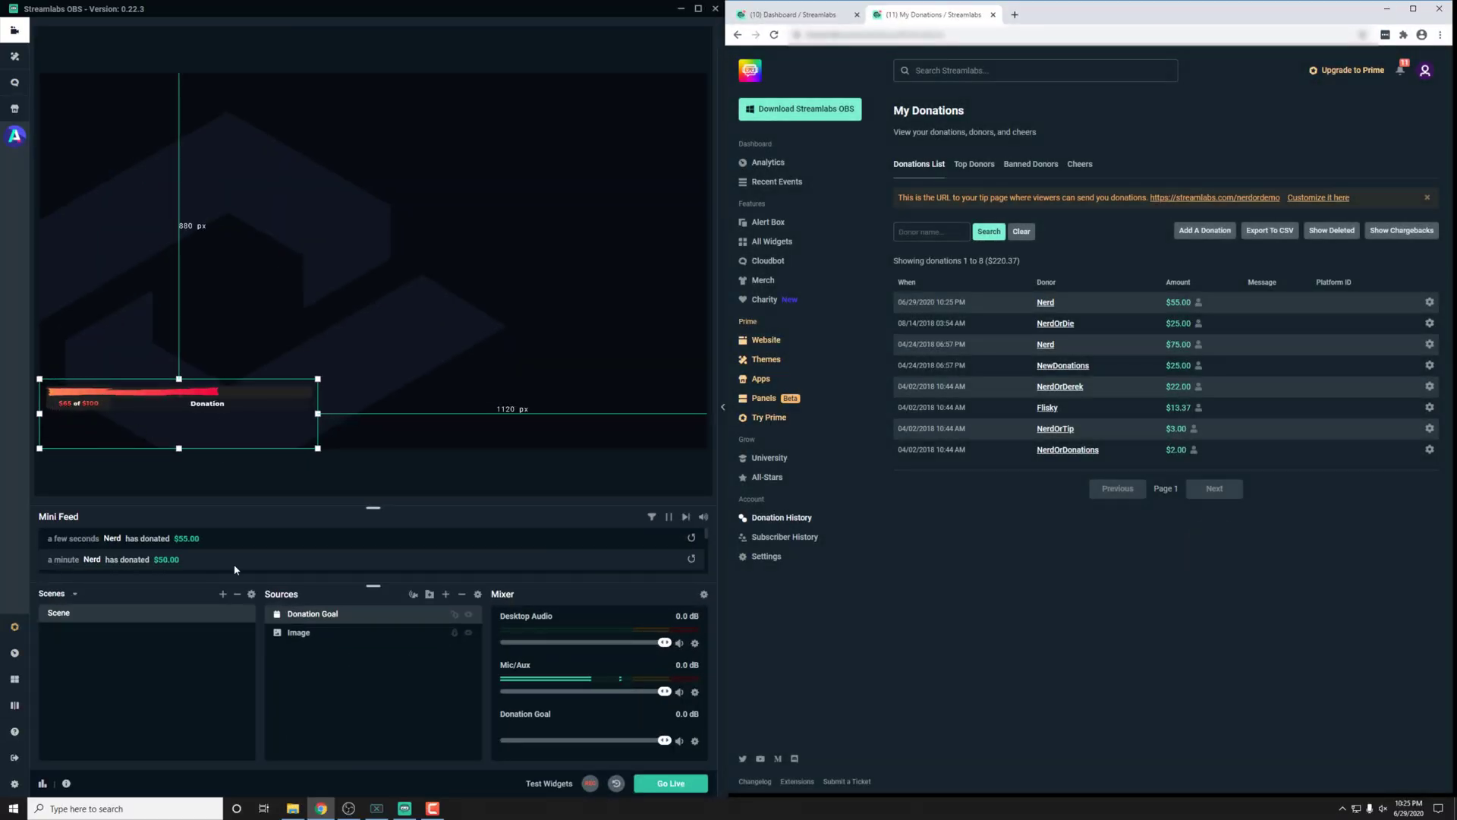
left_click(348, 808)
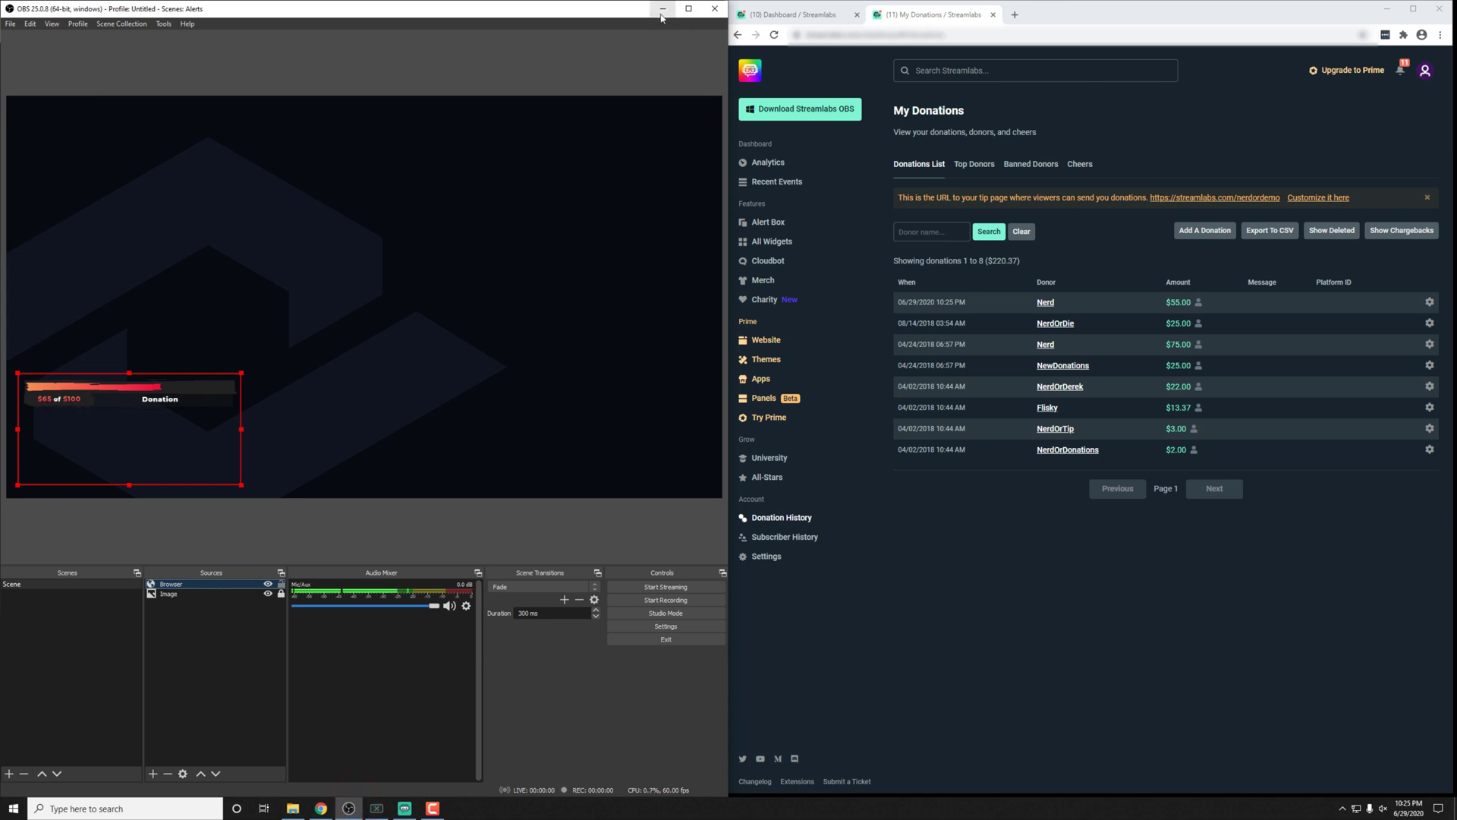
Delete the $55 test donation from the Streamlabs donation list.
left_click(1346, 514)
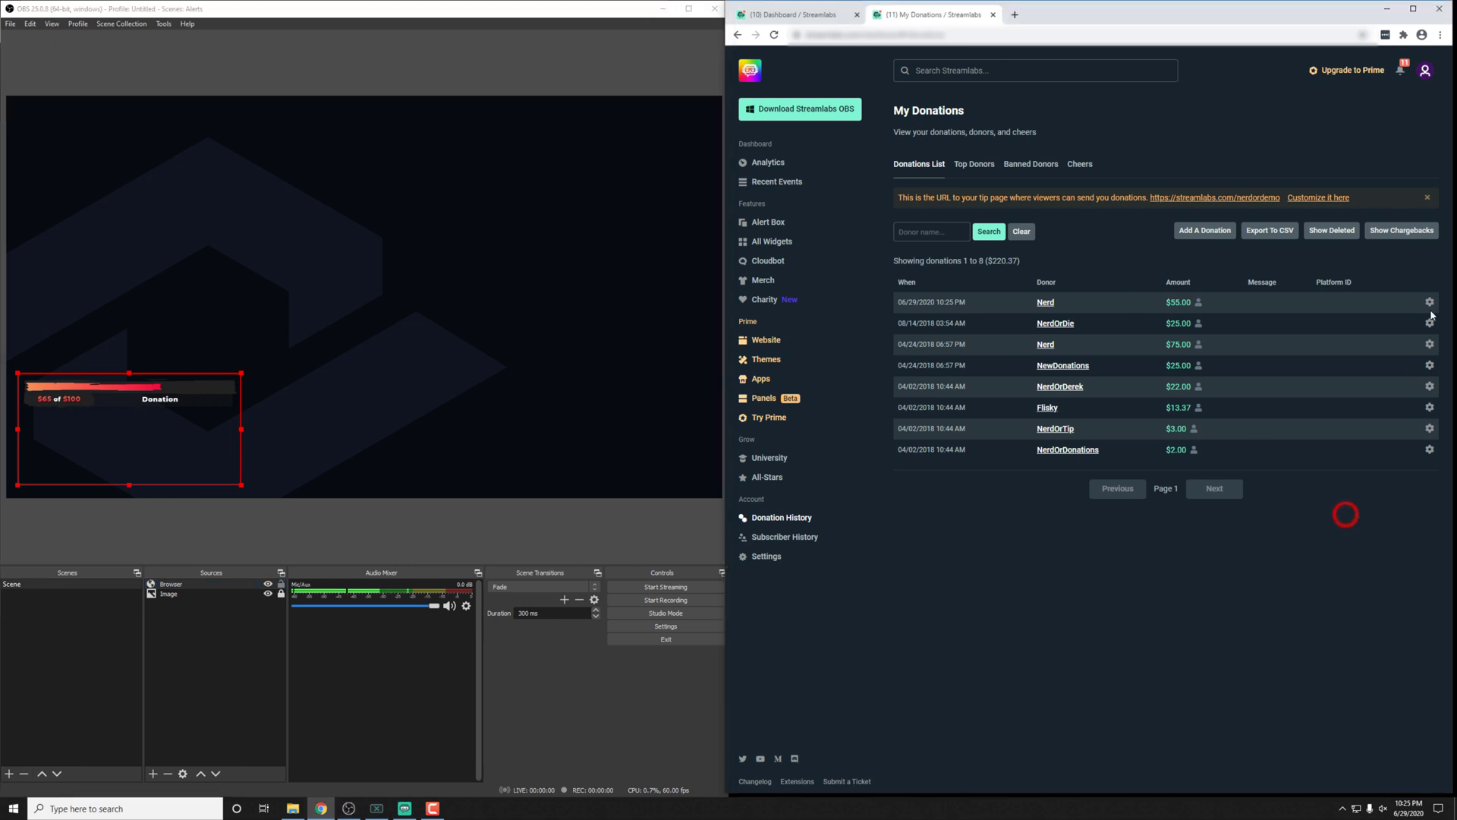
left_click(1429, 303)
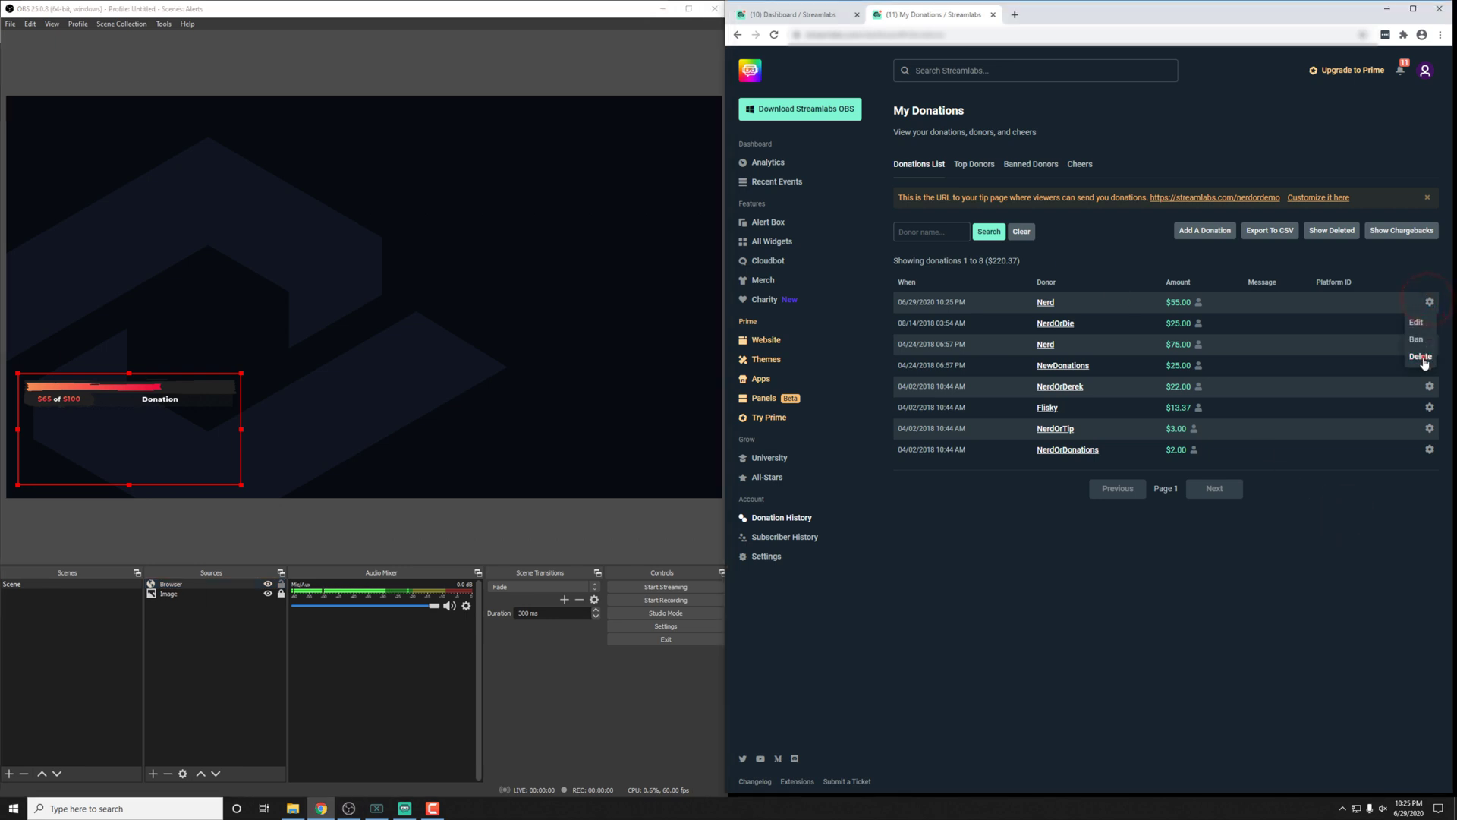
left_click(1420, 357)
left_click(1356, 92)
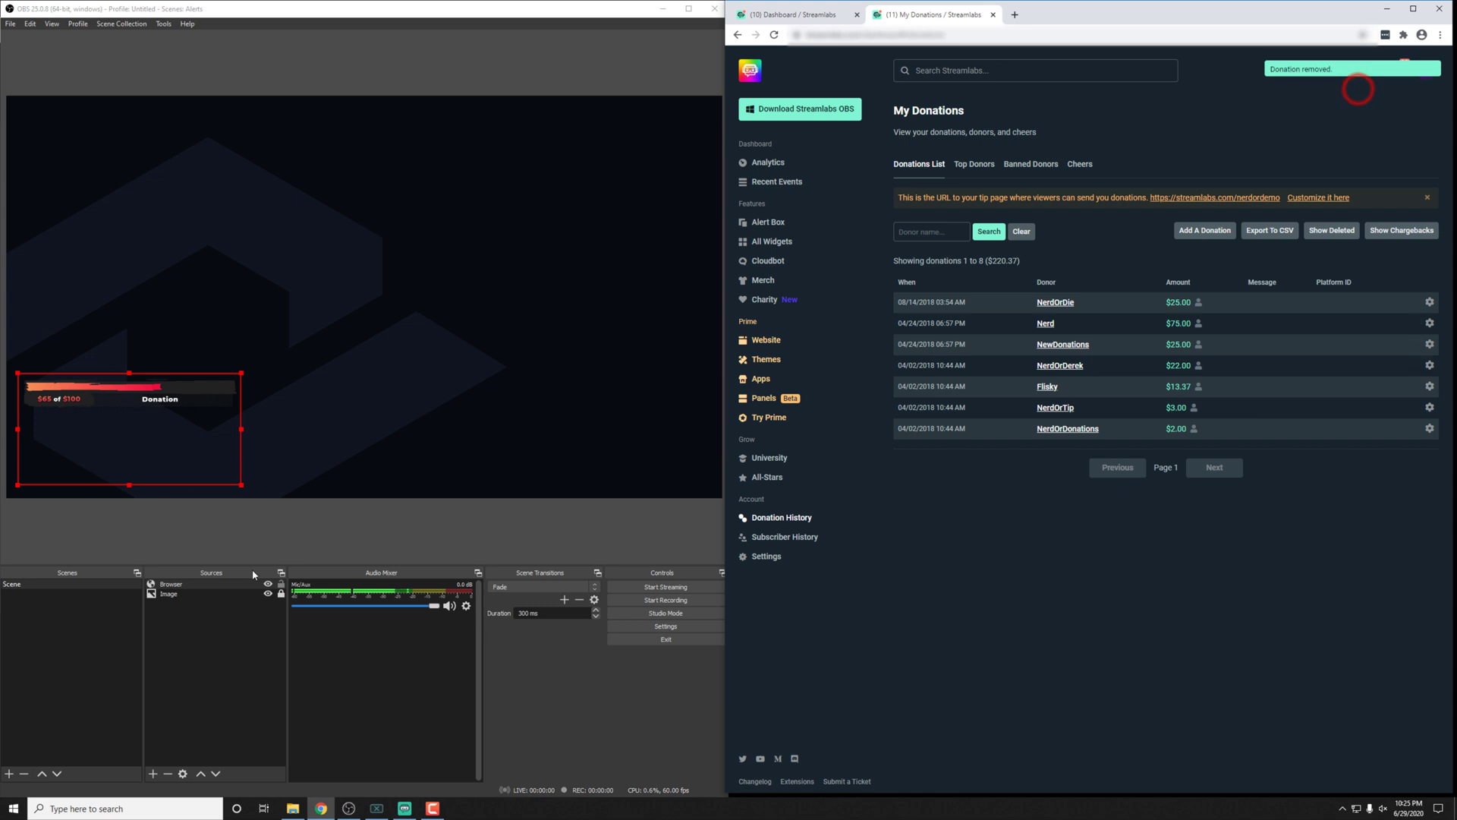
Refresh the goal browser source's page cache so it shows $10 of $100.
double_click(195, 585)
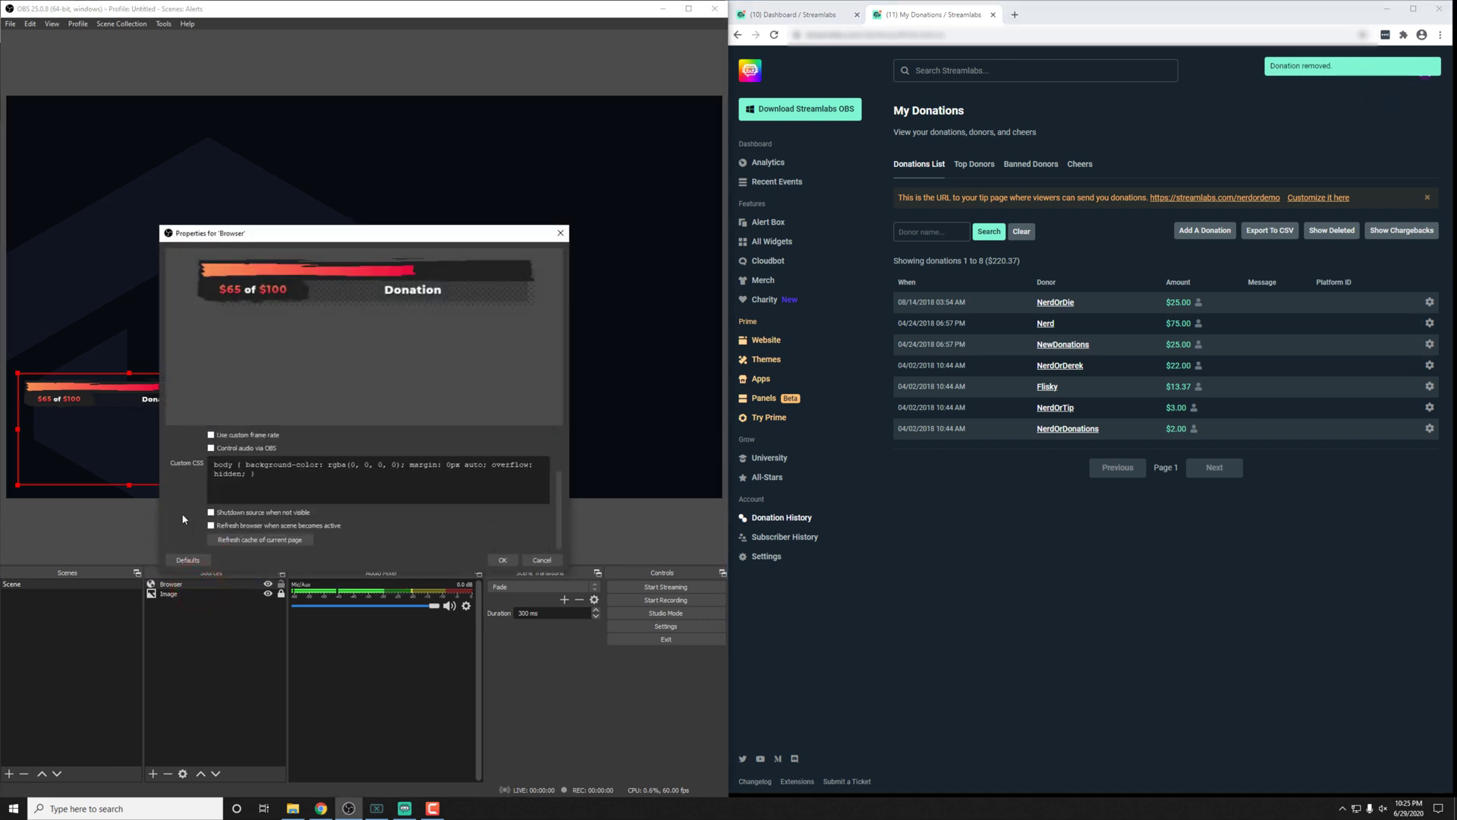
left_click(262, 540)
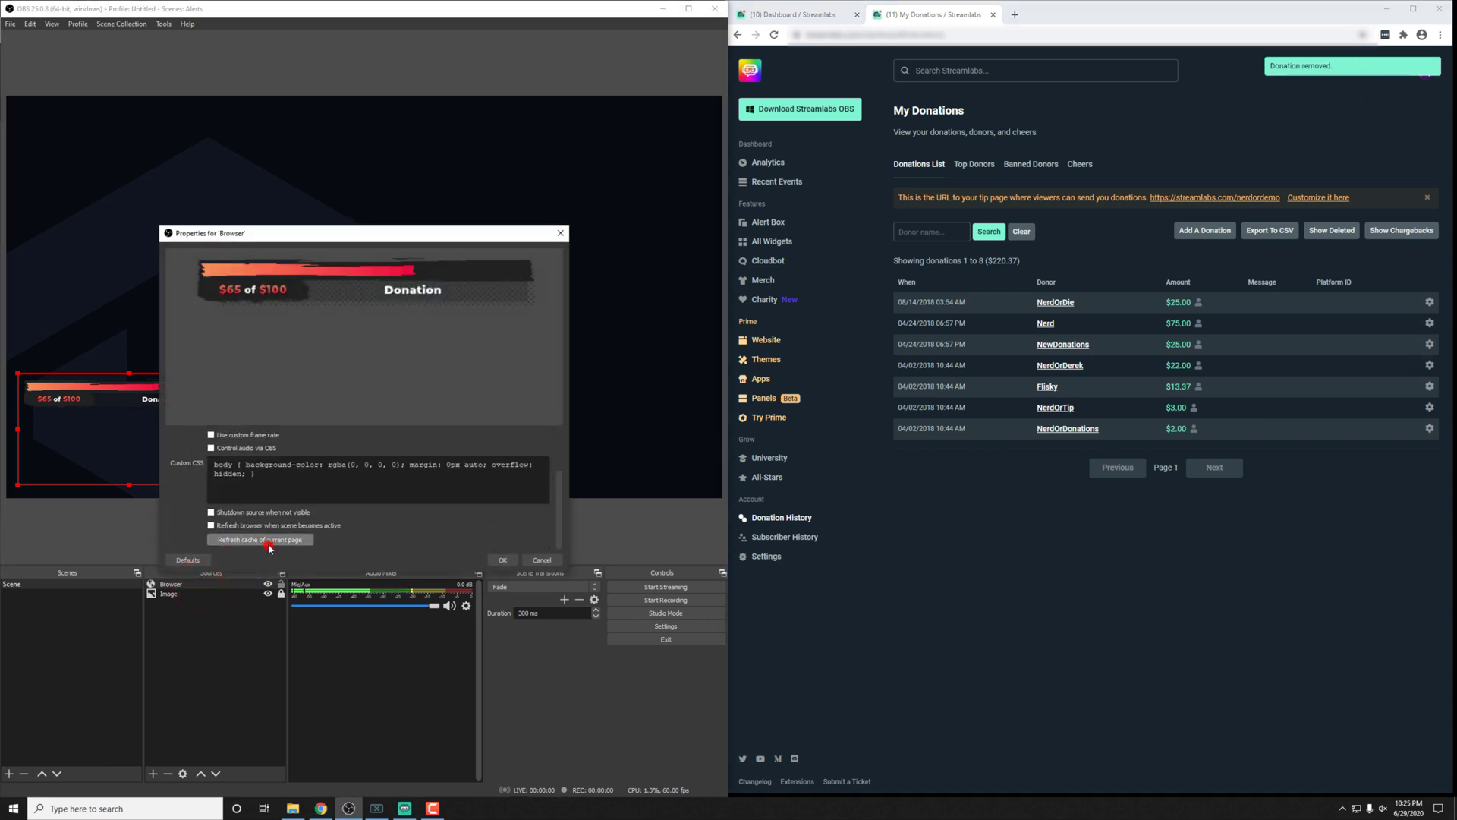
left_click(501, 560)
left_click(405, 807)
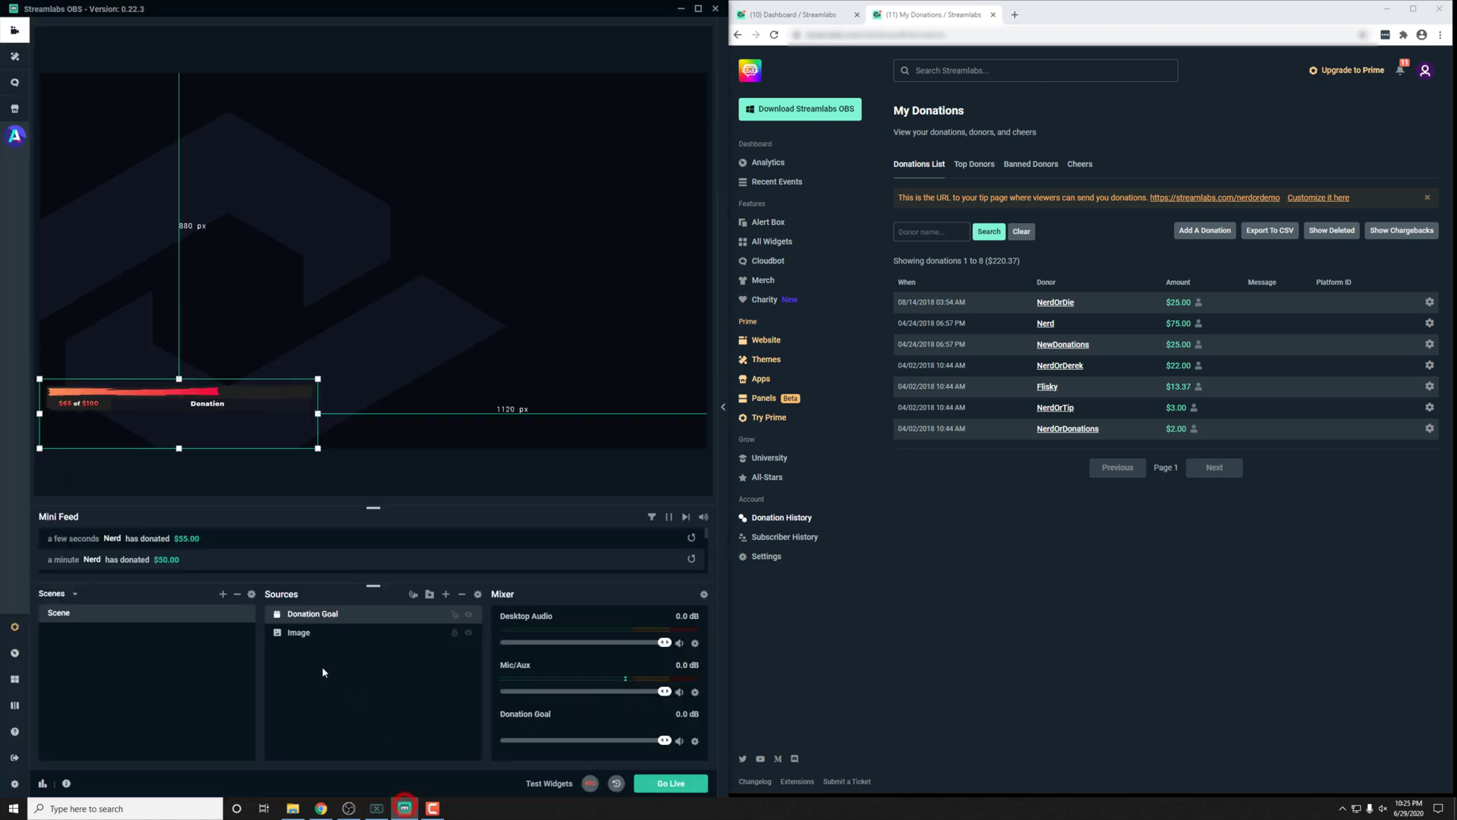
Hide and reshow the Donation Goal widget so it reads $10 of $100, then minimize Streamlabs OBS.
left_click(469, 614)
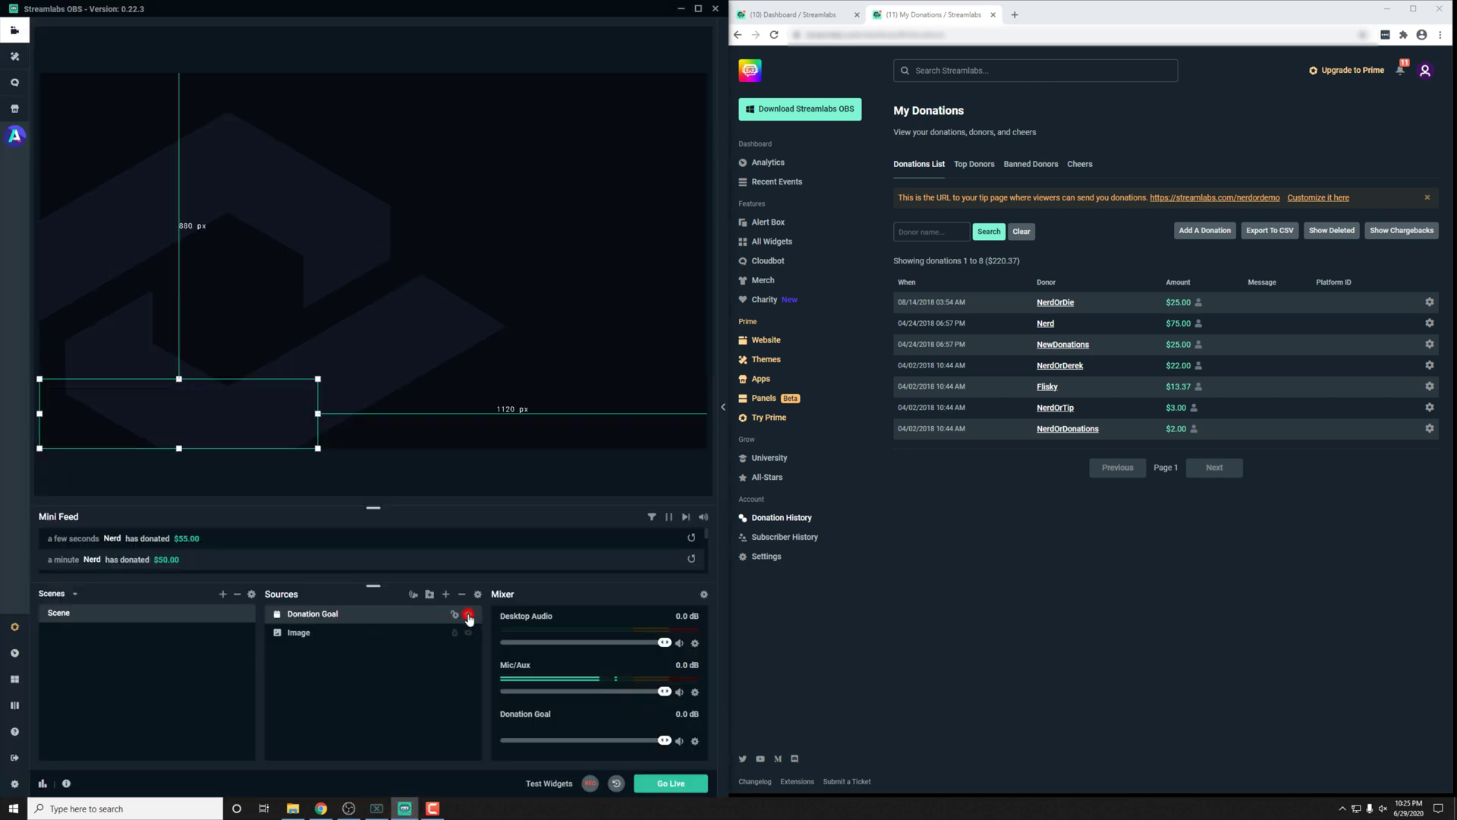
left_click(468, 615)
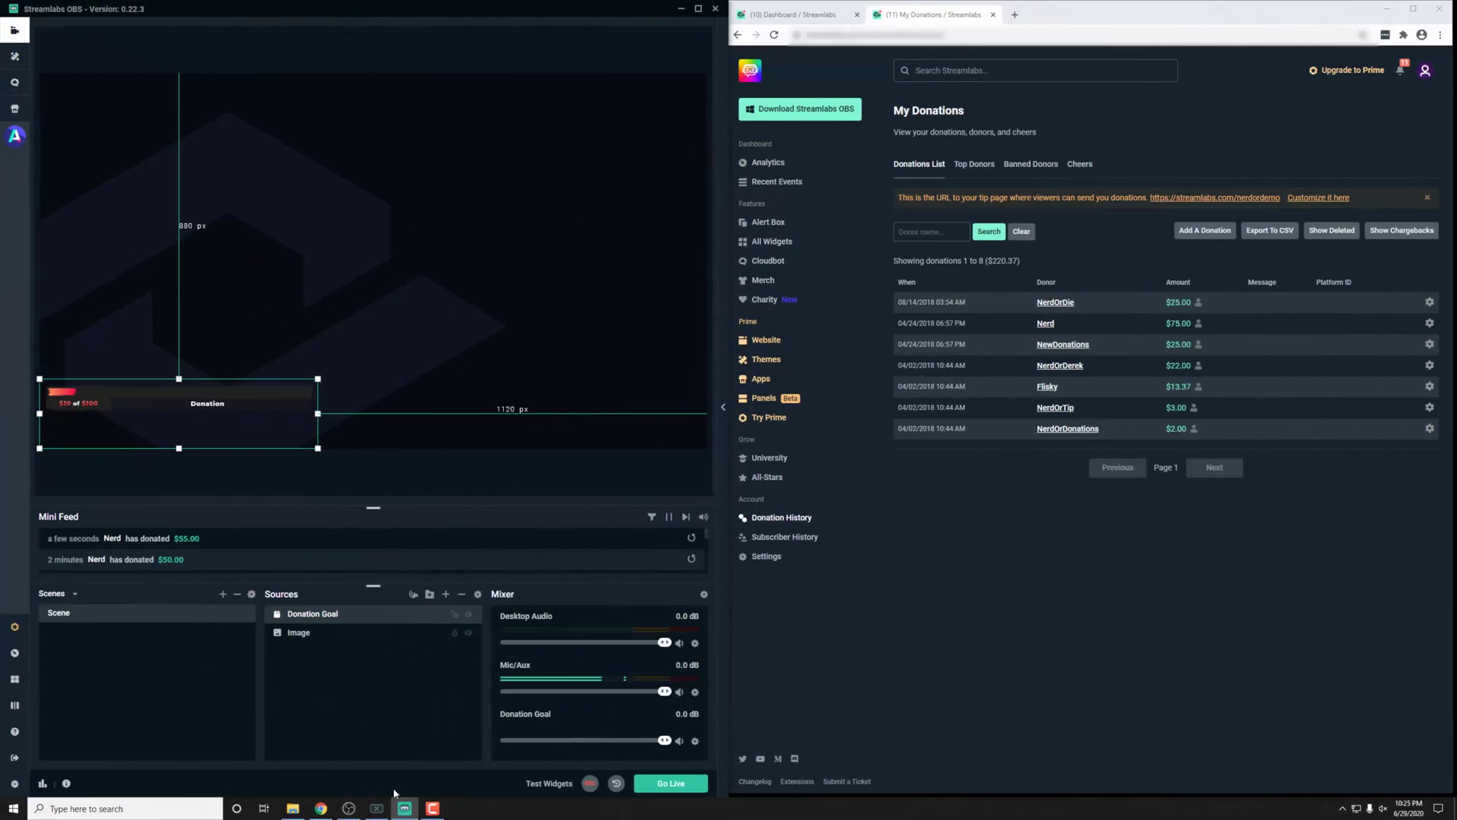
left_click(389, 679)
Bring the browser forward and open the Donation Goal page from All Widgets.
left_click(682, 13)
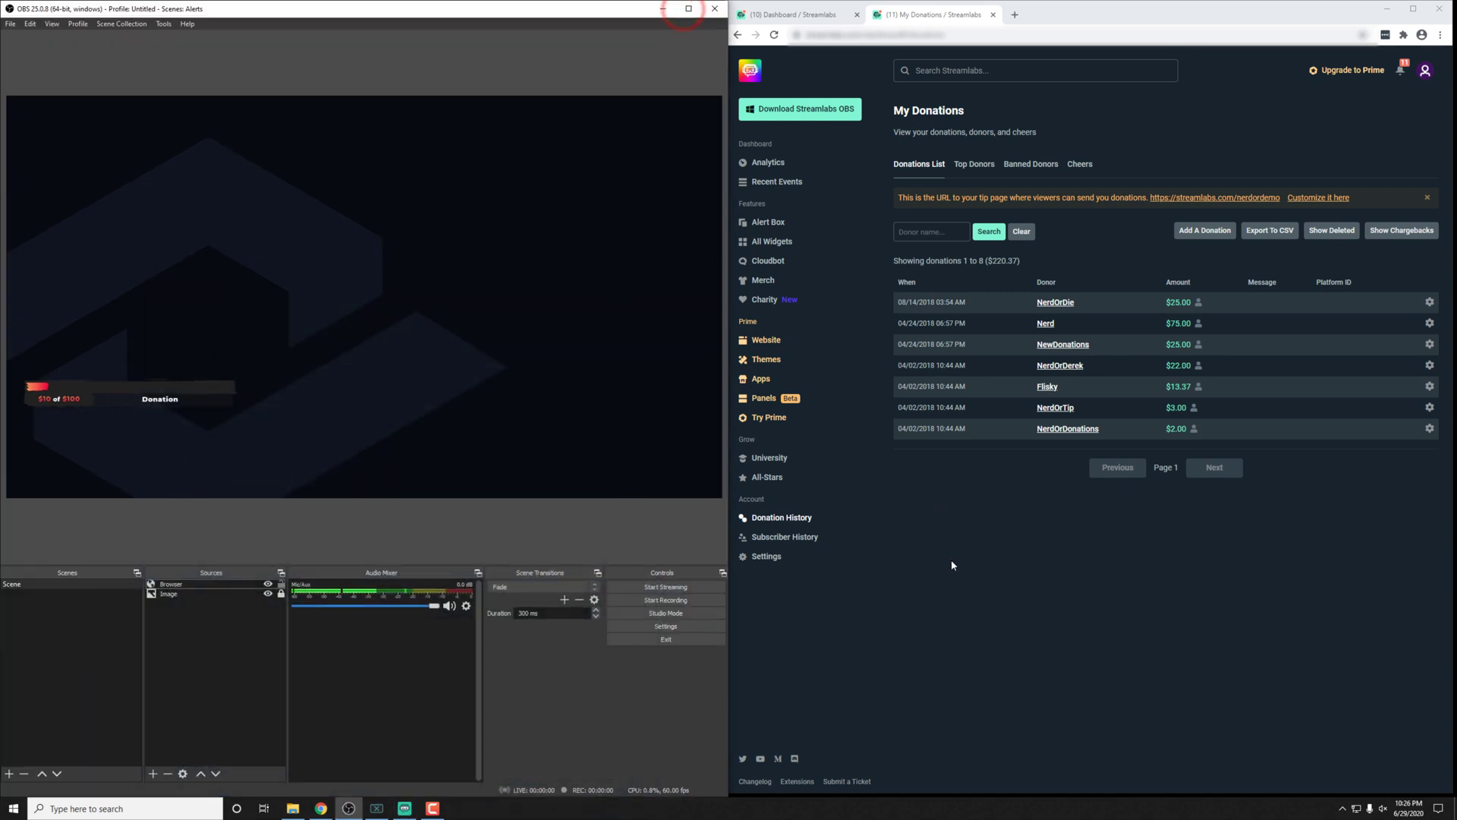
left_click(963, 591)
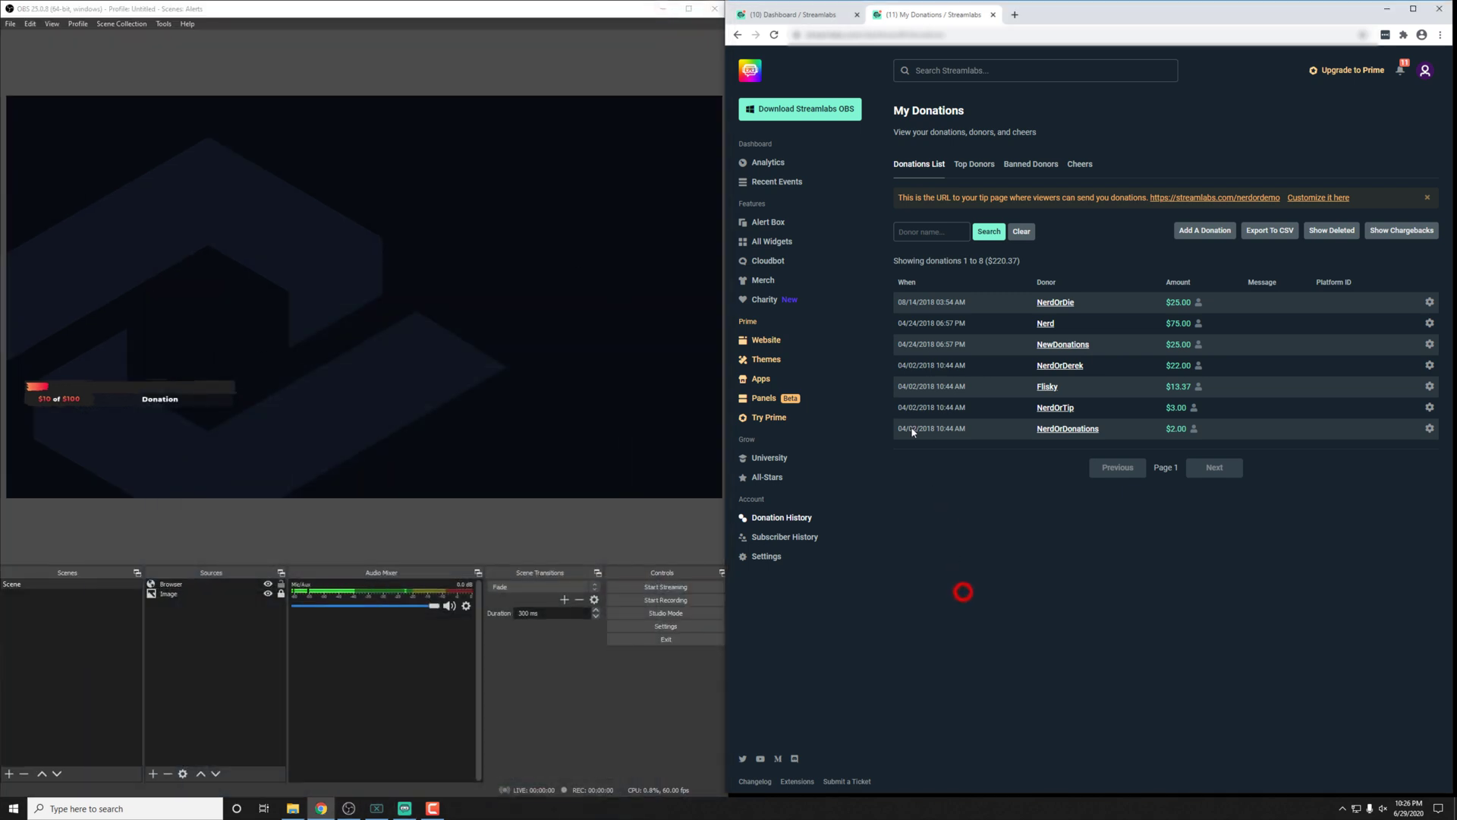
left_click(776, 241)
left_click(1239, 317)
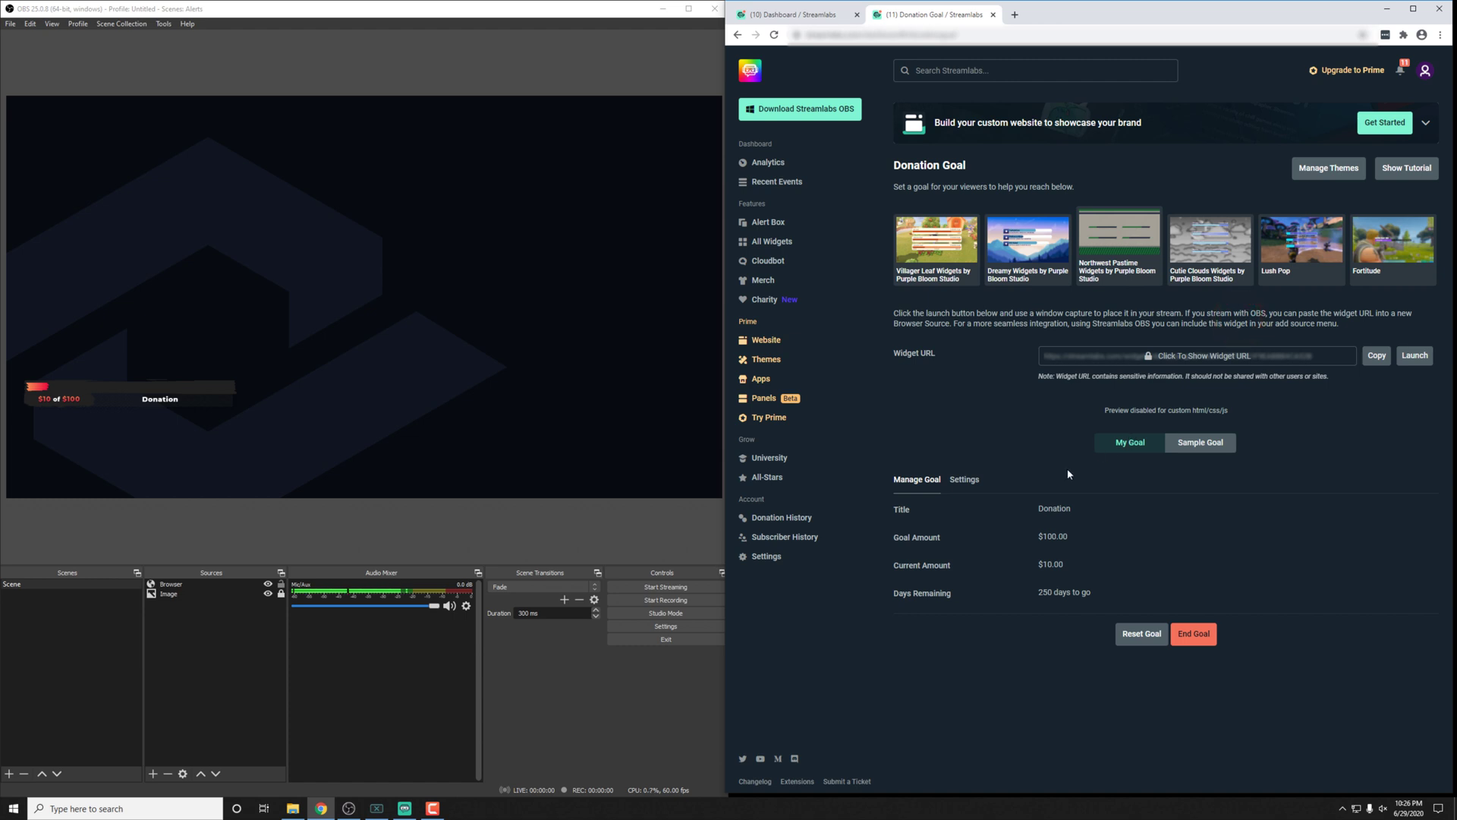
Review the Donation Goal custom fields: #FF8D56 to #ea0a3f gradient, visibility, text shadow and fonts.
left_click(964, 479)
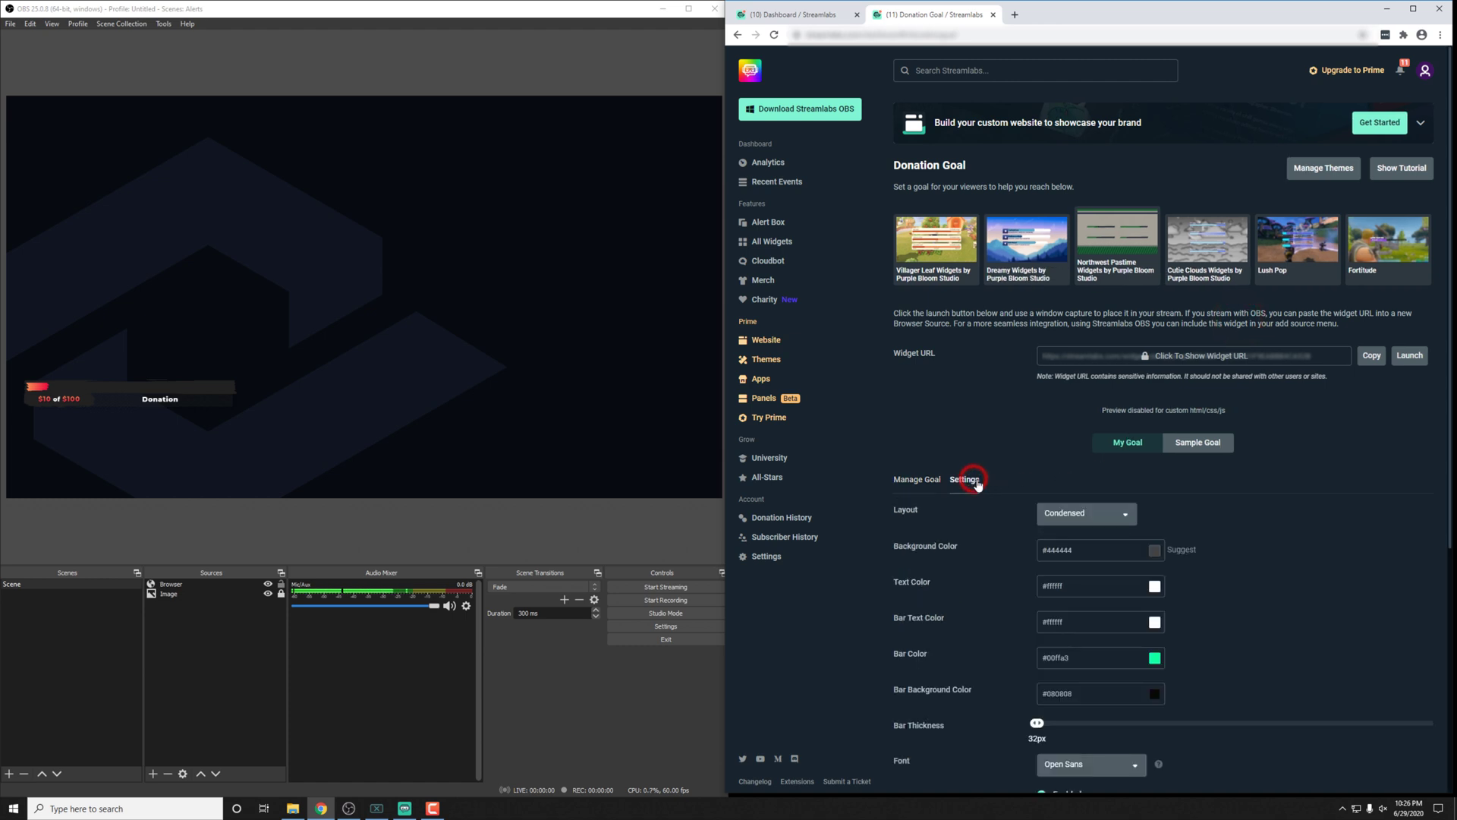
scroll(961, 482, "down", 3)
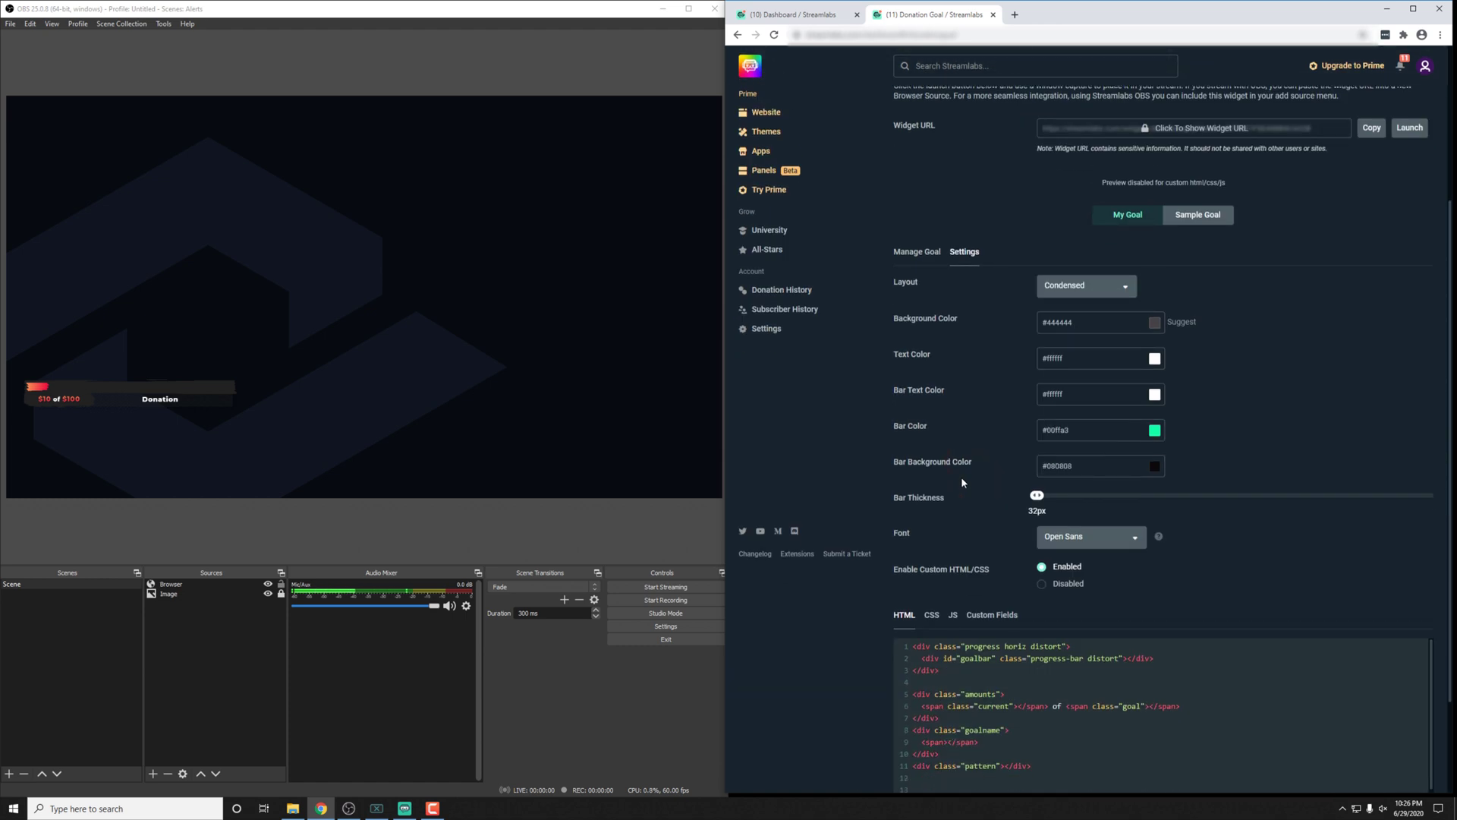
left_click(1001, 615)
scroll(958, 407, "down", 1)
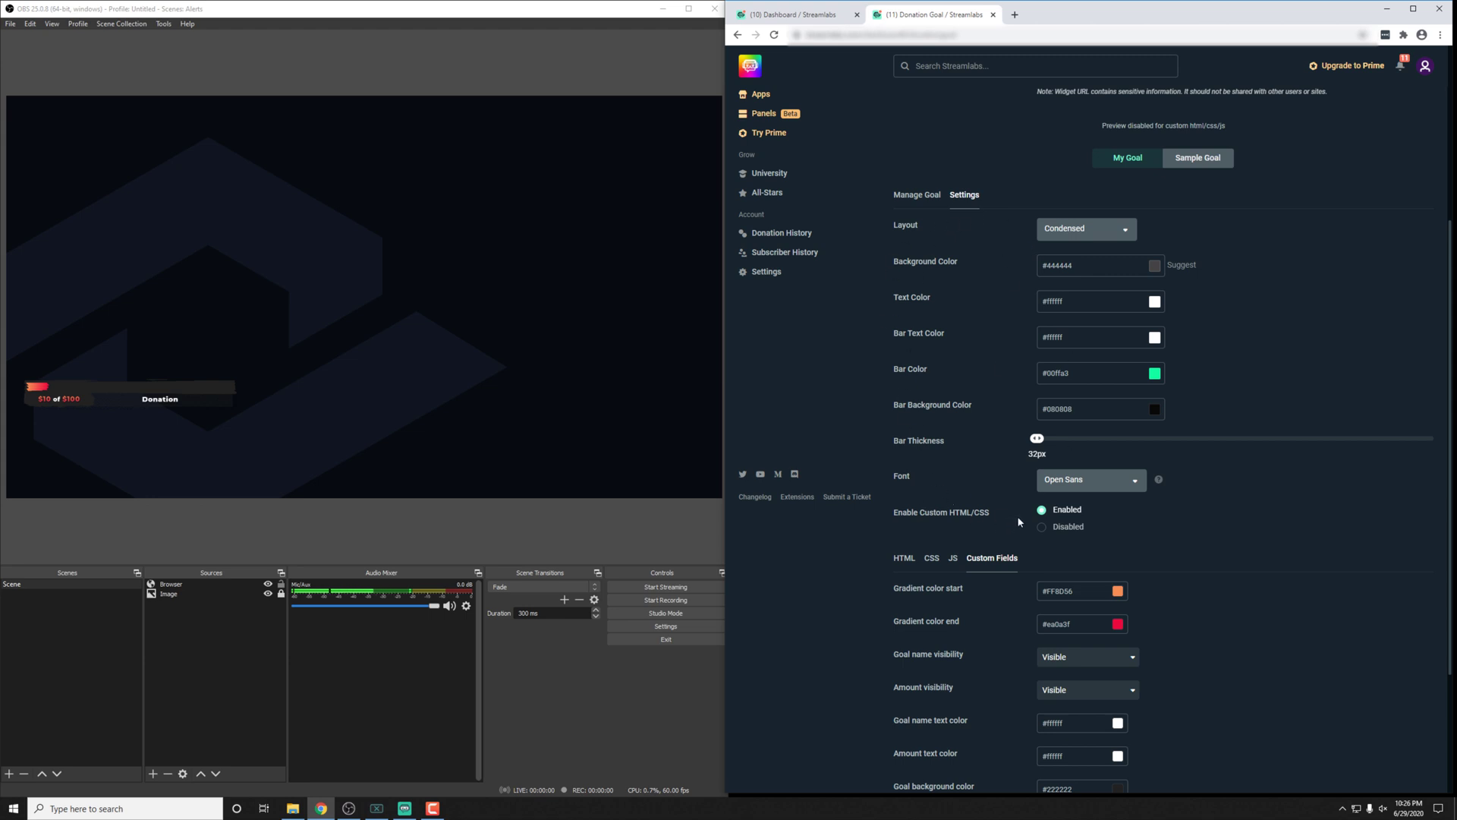
scroll(1021, 512, "down", 1)
left_click(1074, 419)
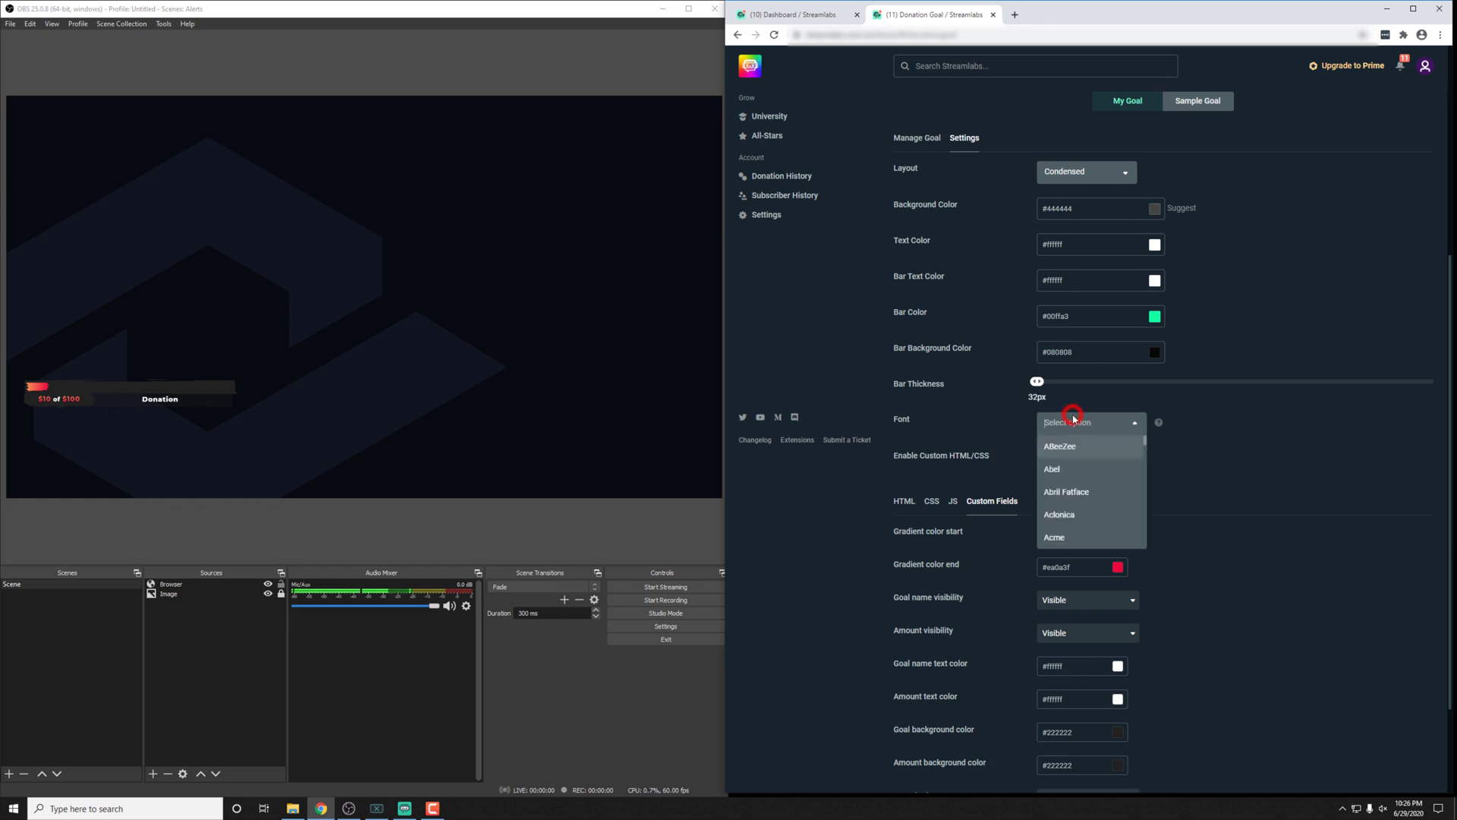
left_click(1267, 428)
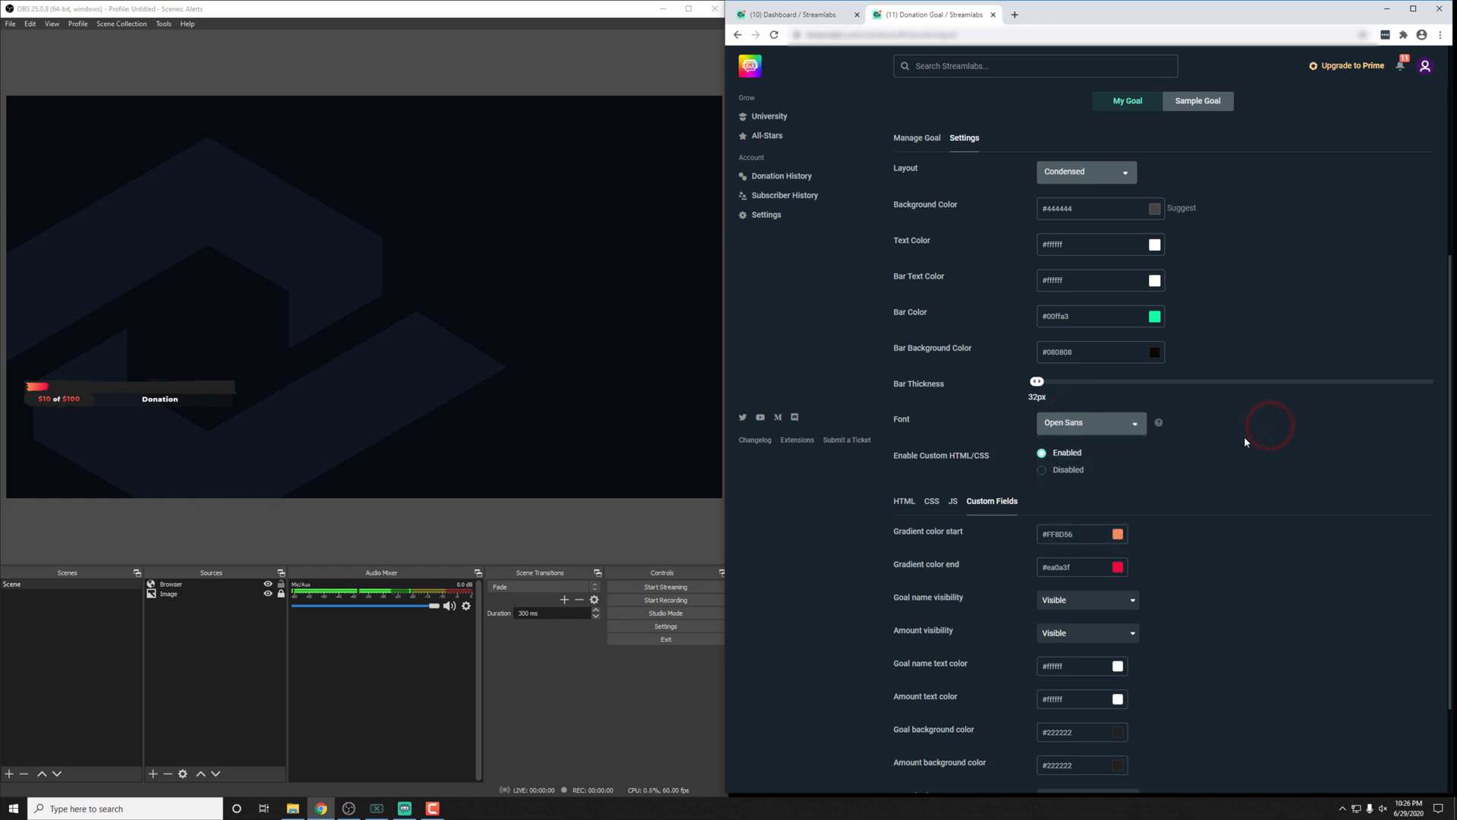
scroll(1245, 435, "down", 2)
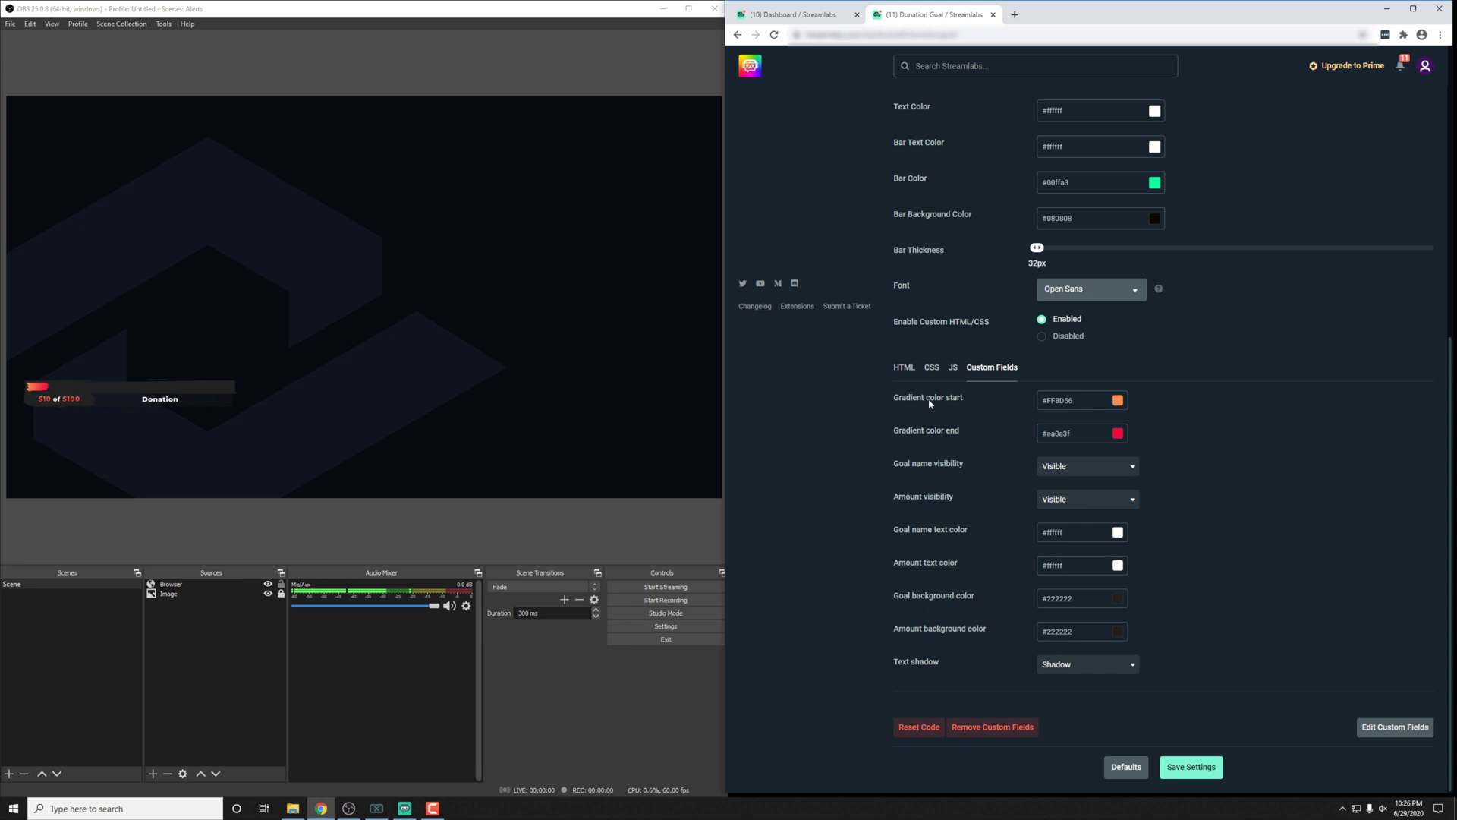
Scale up the donation goal Browser source until its $10 of $100 bar spans most of the canvas.
left_click(183, 392)
left_click_drag(240, 372, 613, 214)
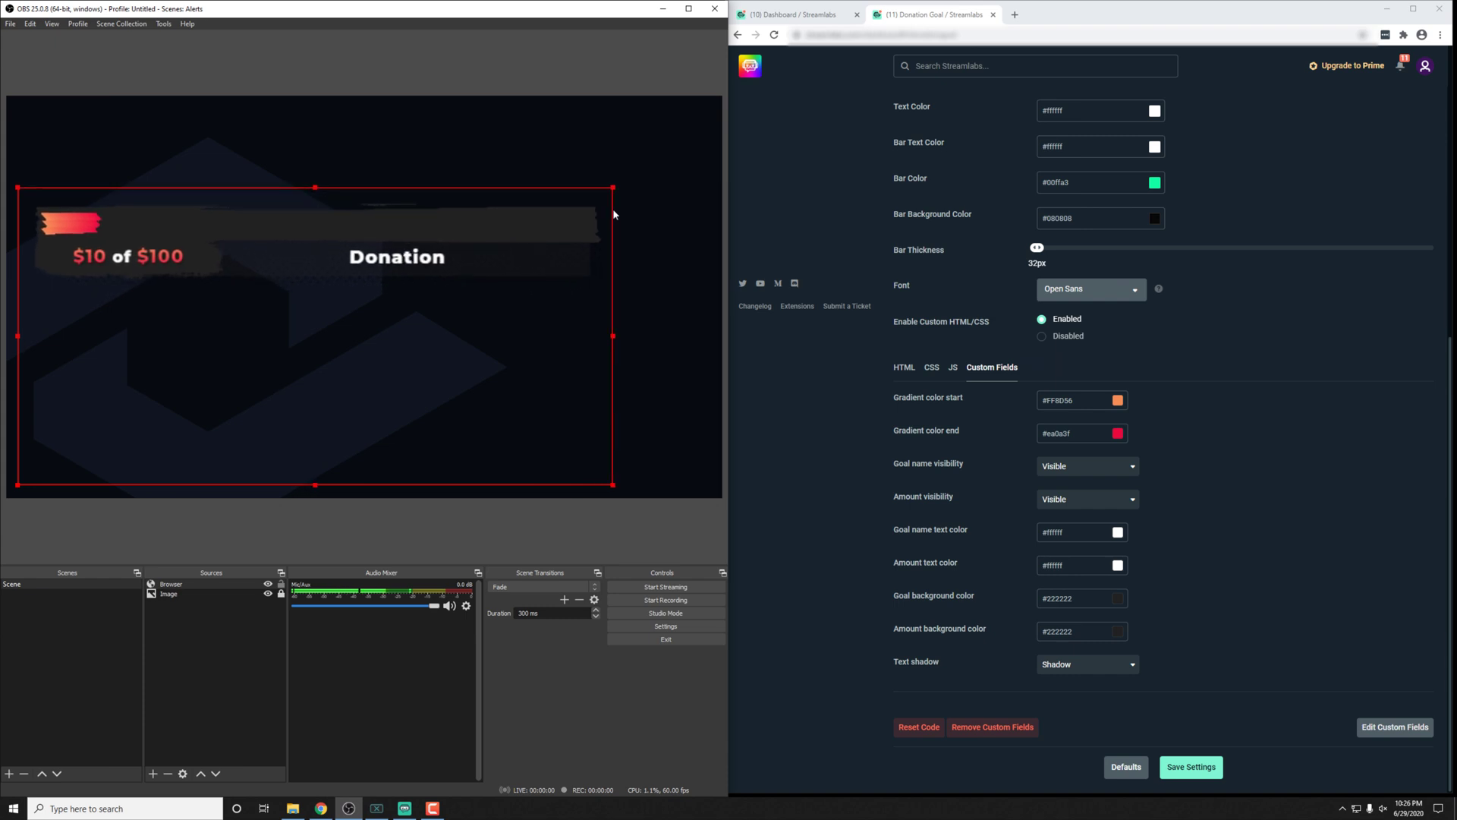
left_click(862, 483)
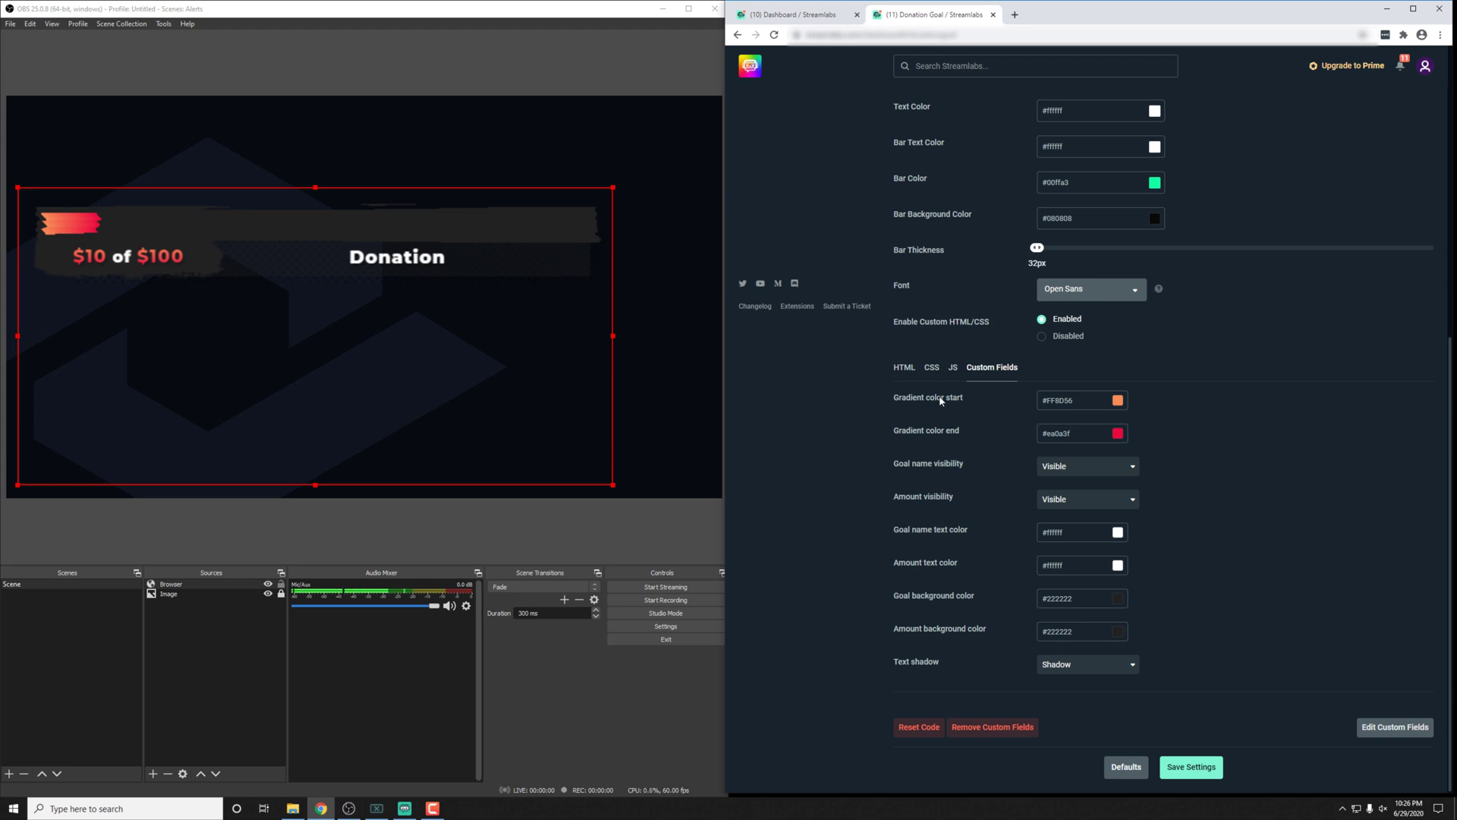
Set the gradient start colour to bright blue #007EFF.
left_click(1118, 401)
left_click(1142, 425)
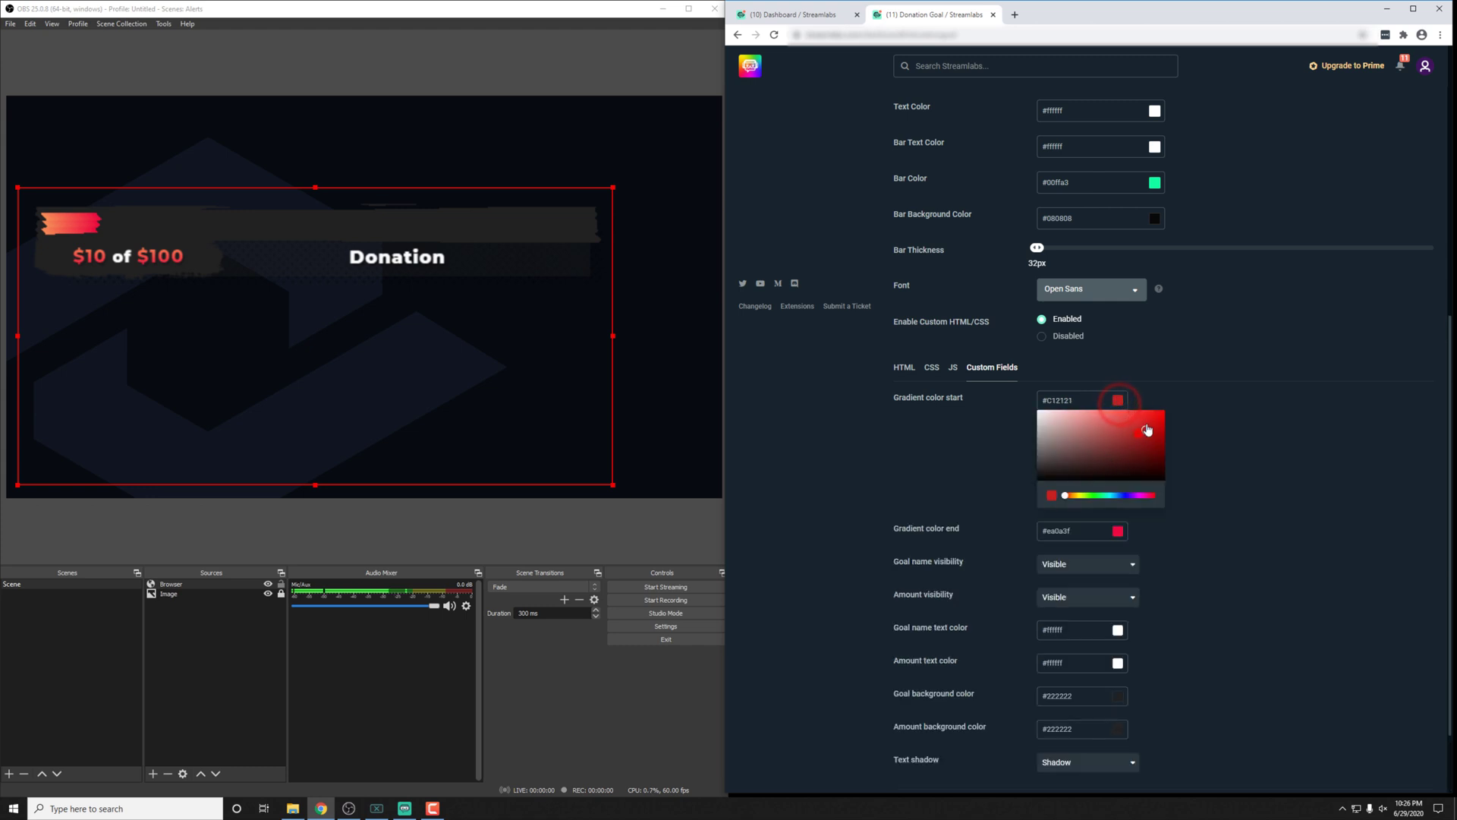
left_click(1118, 401)
left_click(1115, 497)
left_click(1161, 417)
left_click(1208, 393)
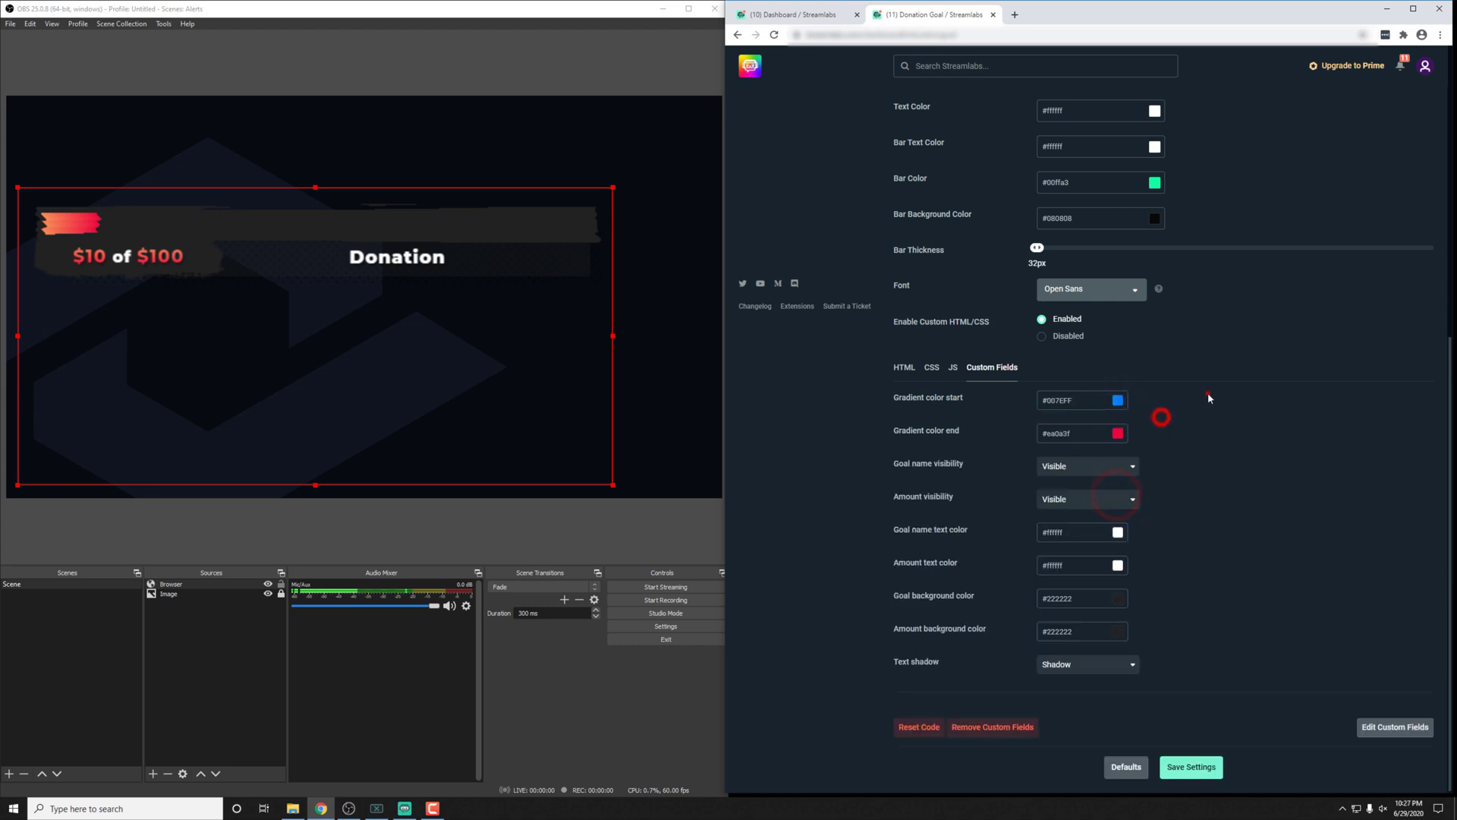
Set the gradient end colour to deep blue #1100D6 and save the settings.
left_click(1118, 433)
left_click(1119, 527)
left_click(1159, 462)
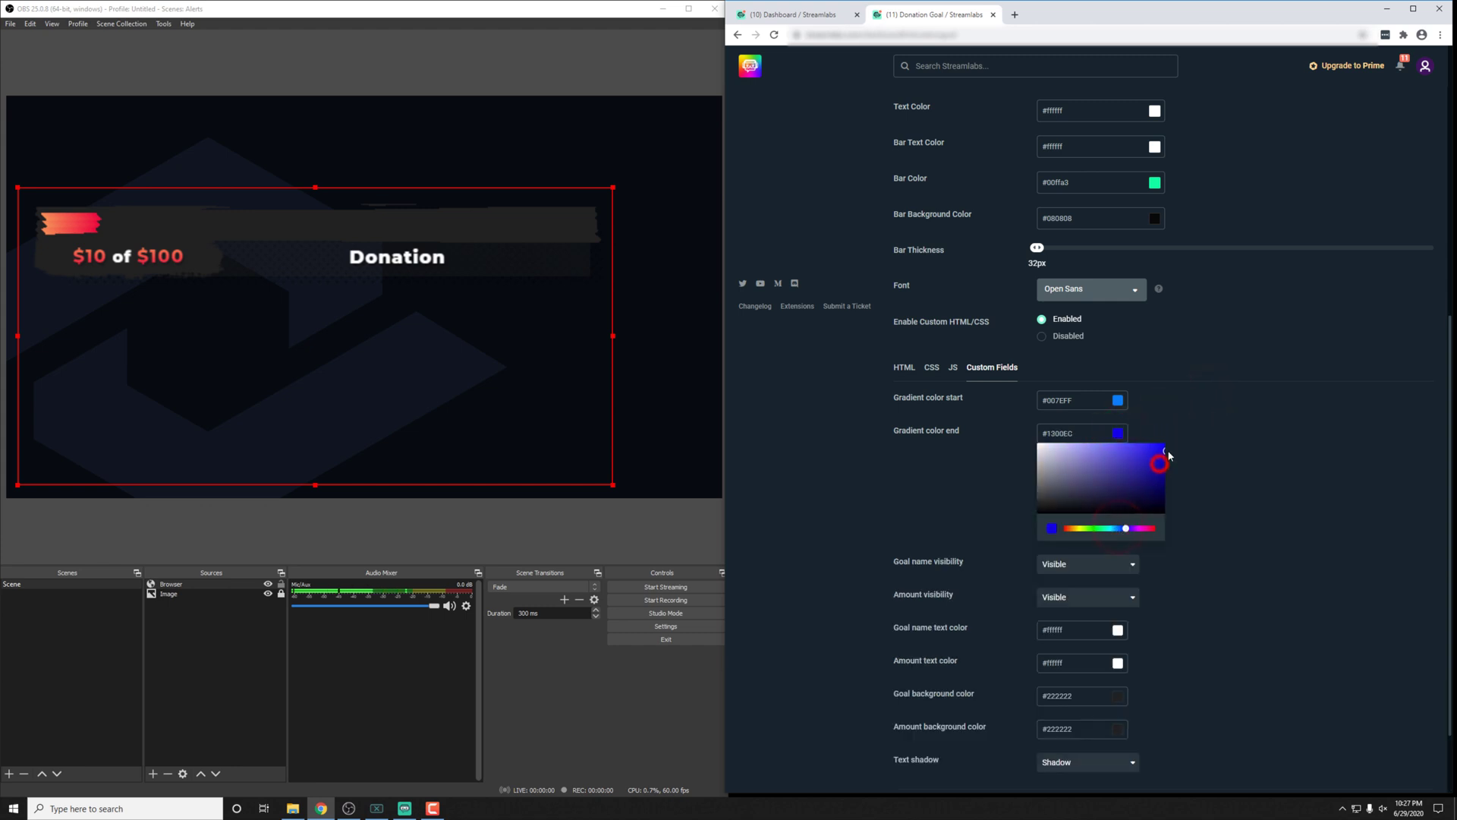
left_click(1213, 430)
left_click(1189, 767)
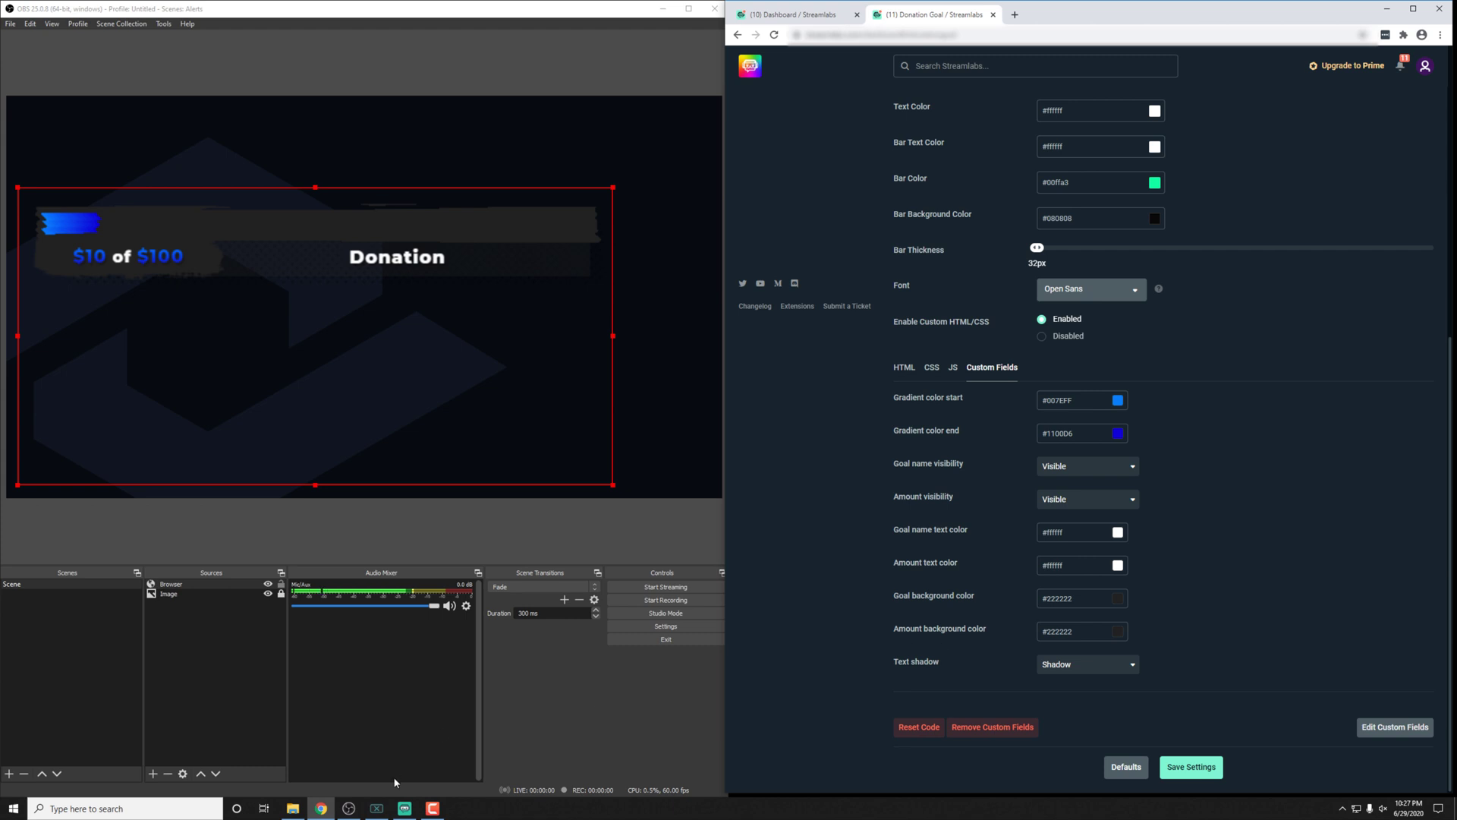
Enlarge the blue Donation Goal widget and check its custom fields show #007EFF to #1100D6.
left_click(405, 809)
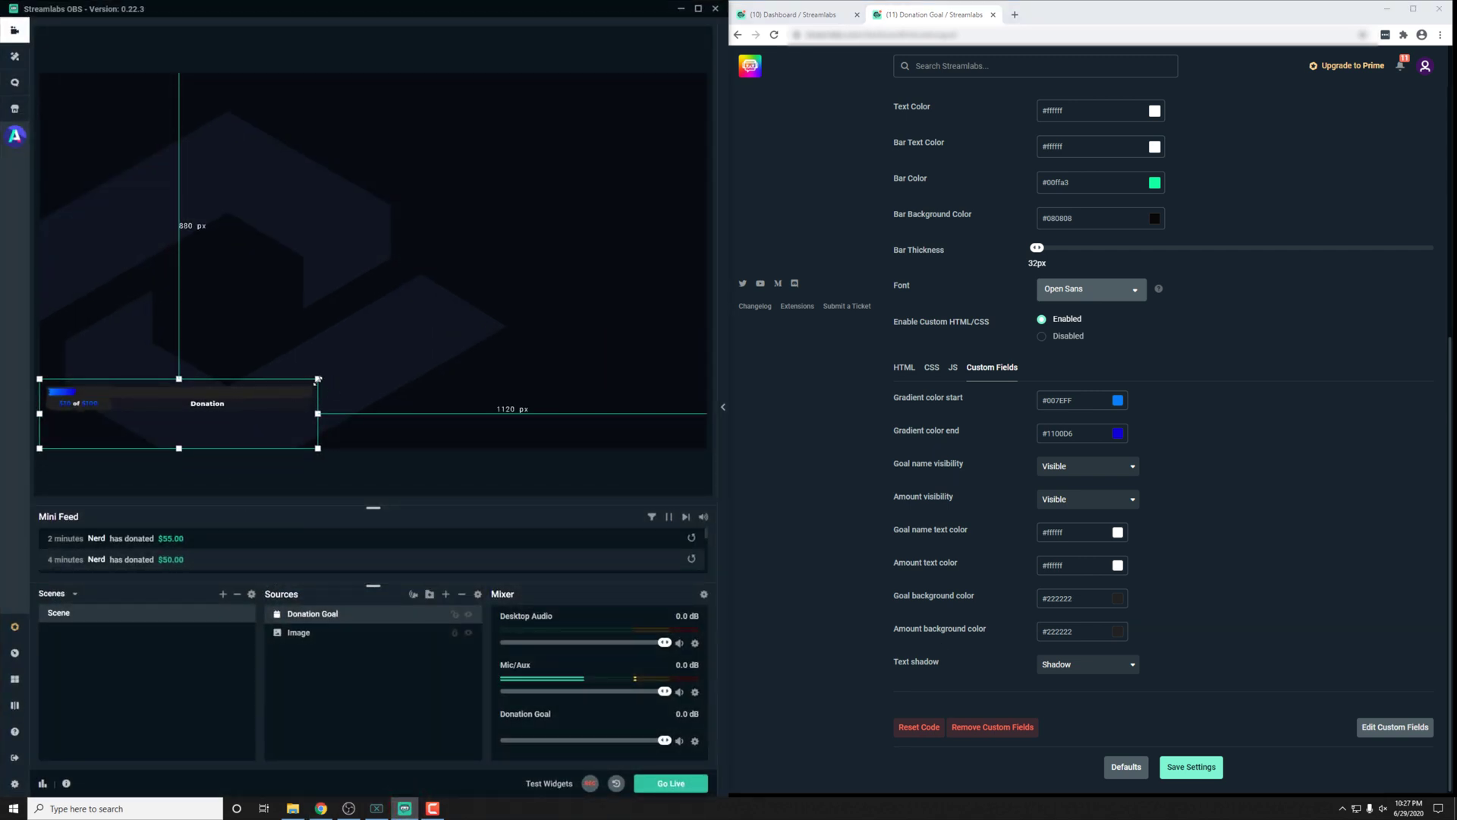
left_click_drag(318, 378, 474, 275)
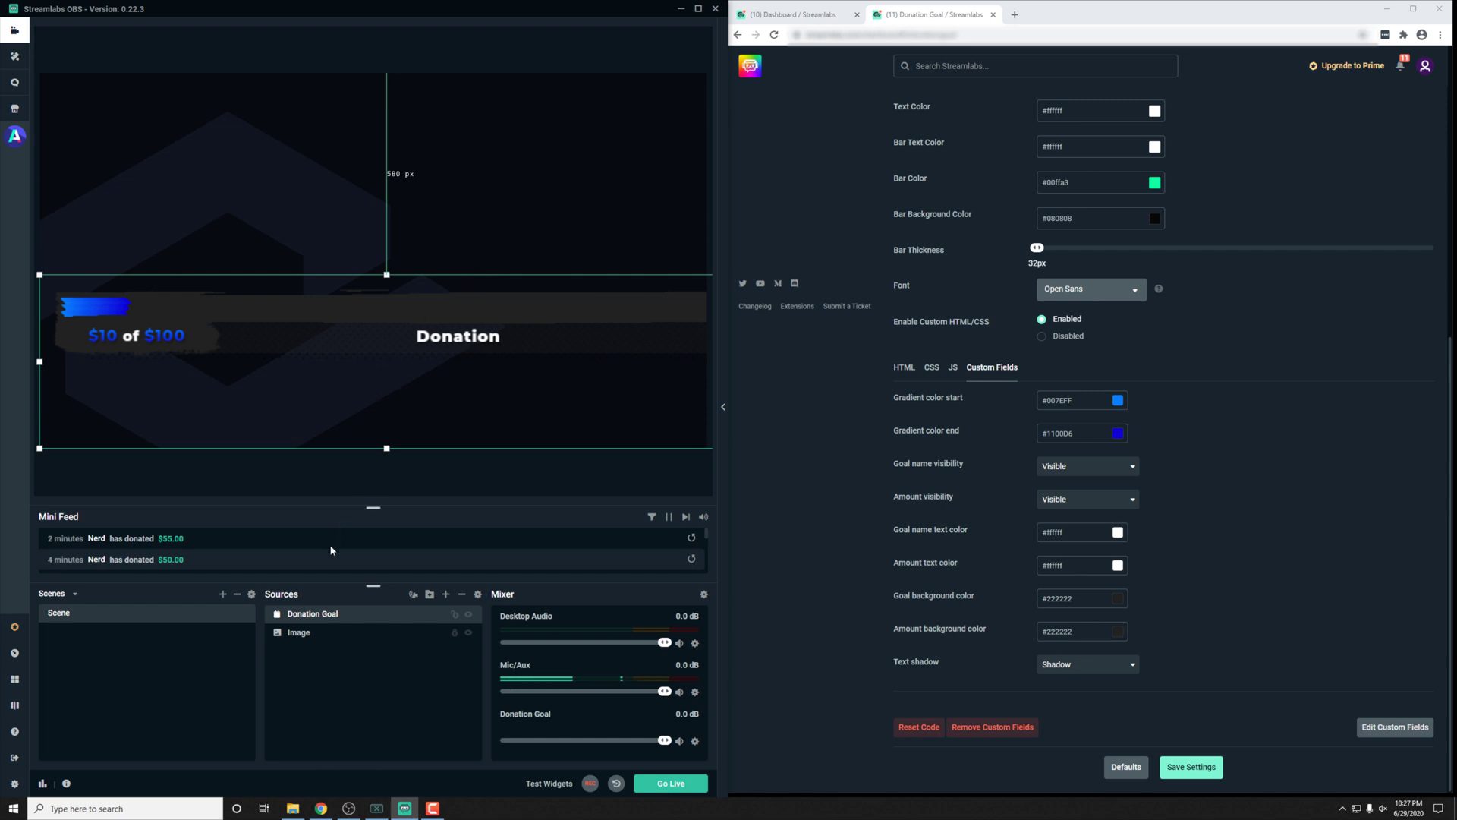
double_click(370, 615)
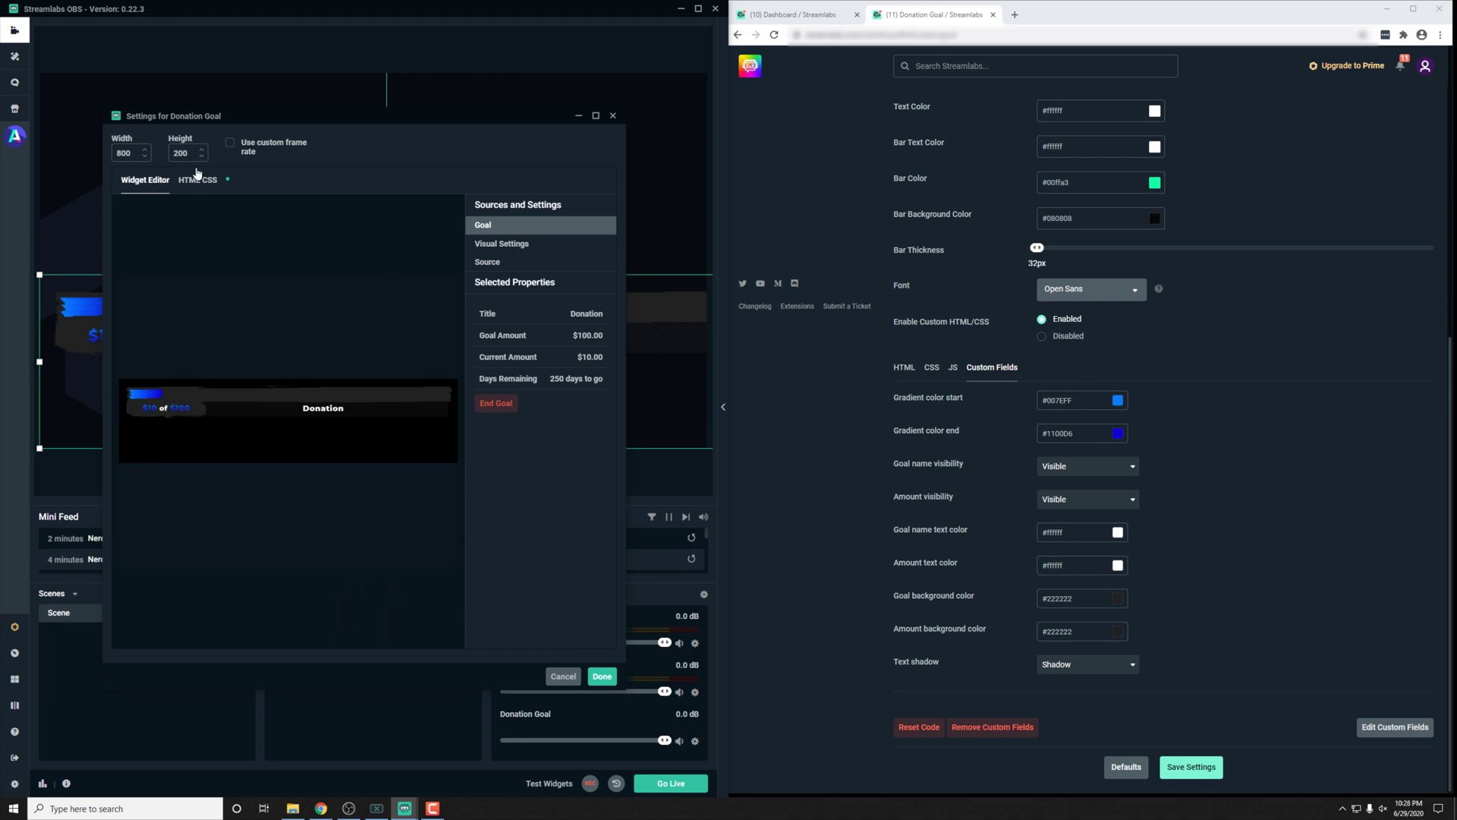
left_click(197, 180)
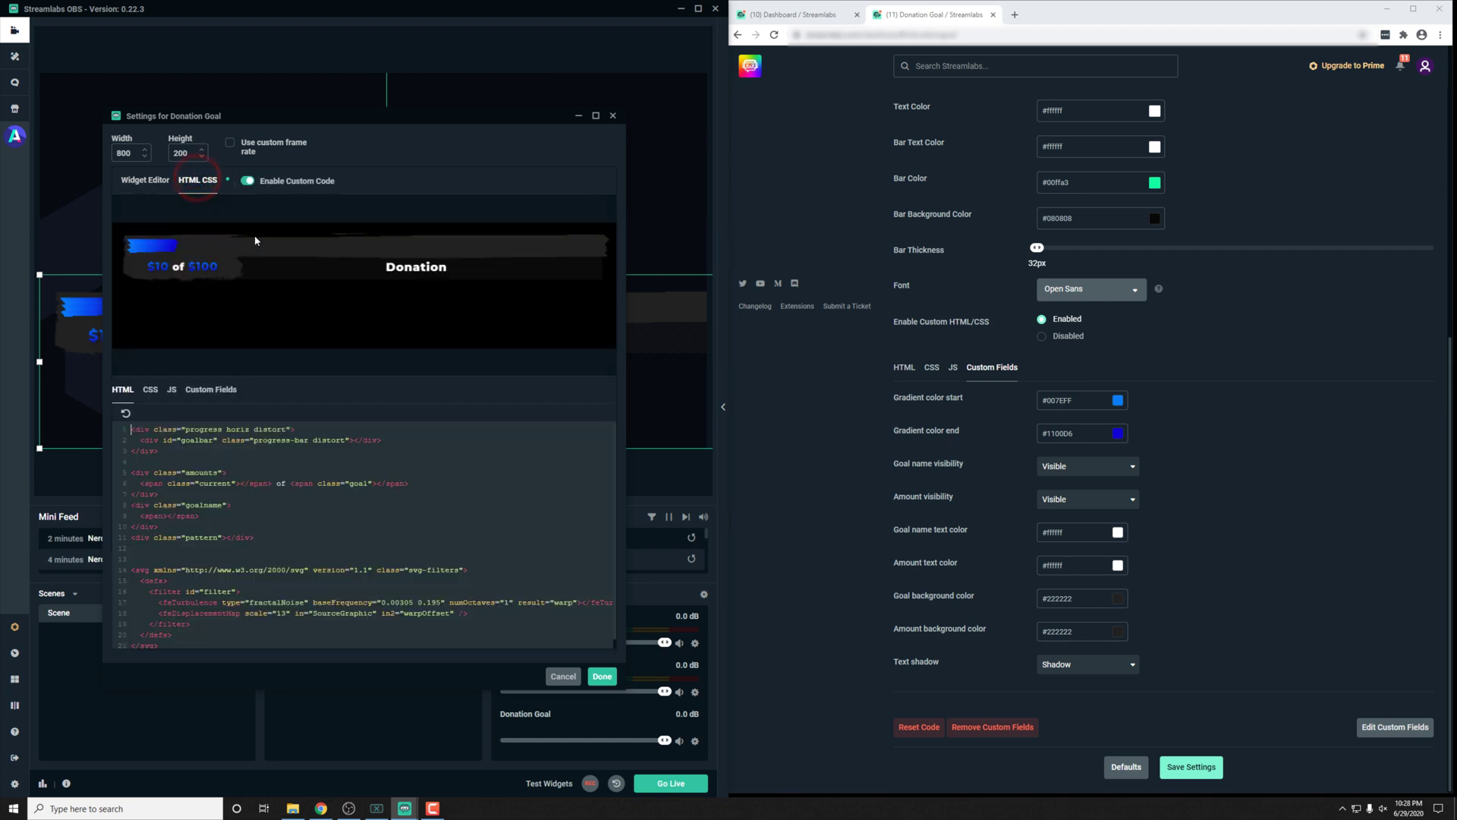
left_click(210, 390)
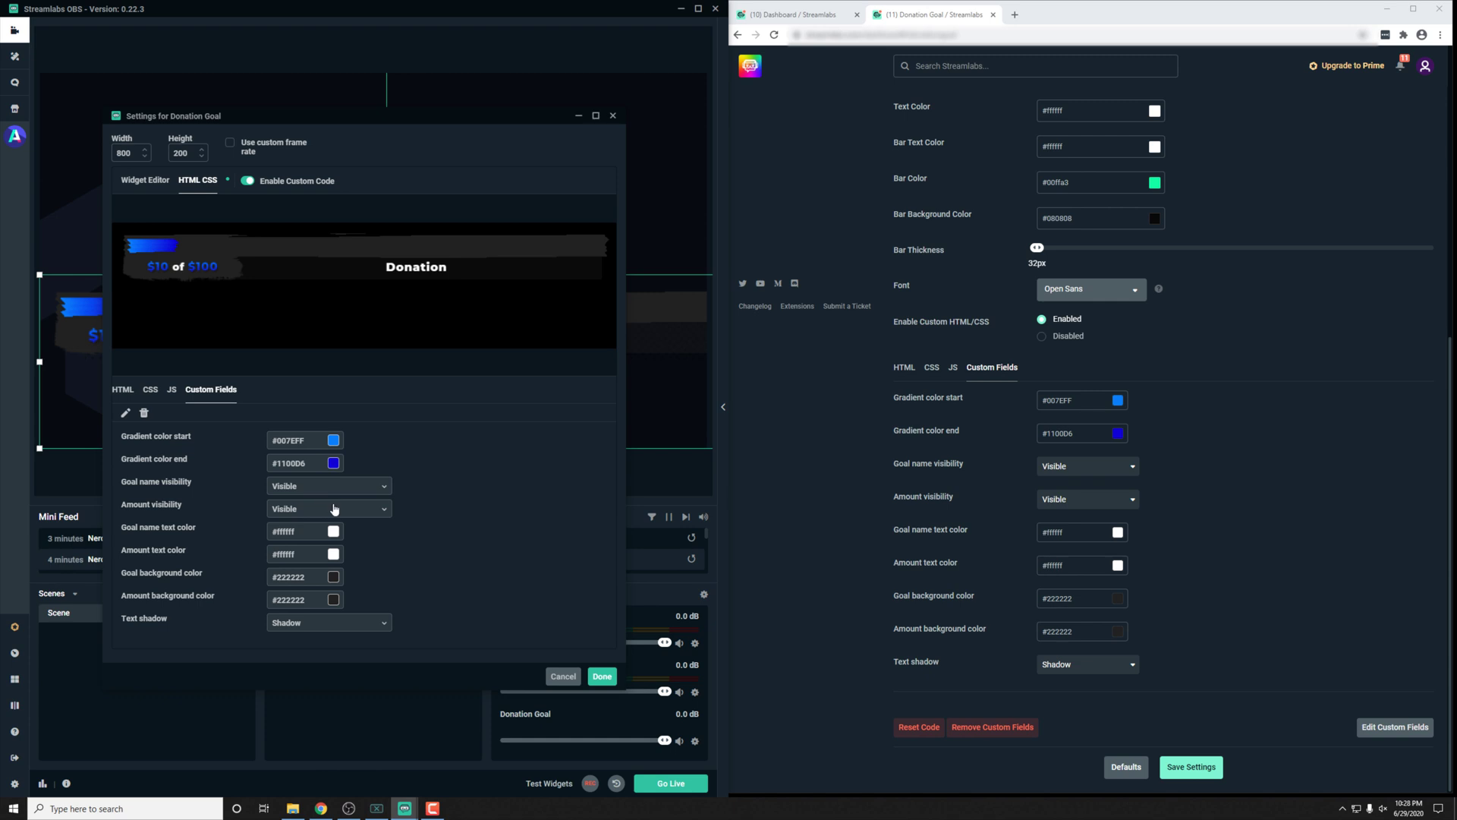
Close the Donation Goal settings and minimize Streamlabs OBS to return to OBS Studio.
left_click(600, 676)
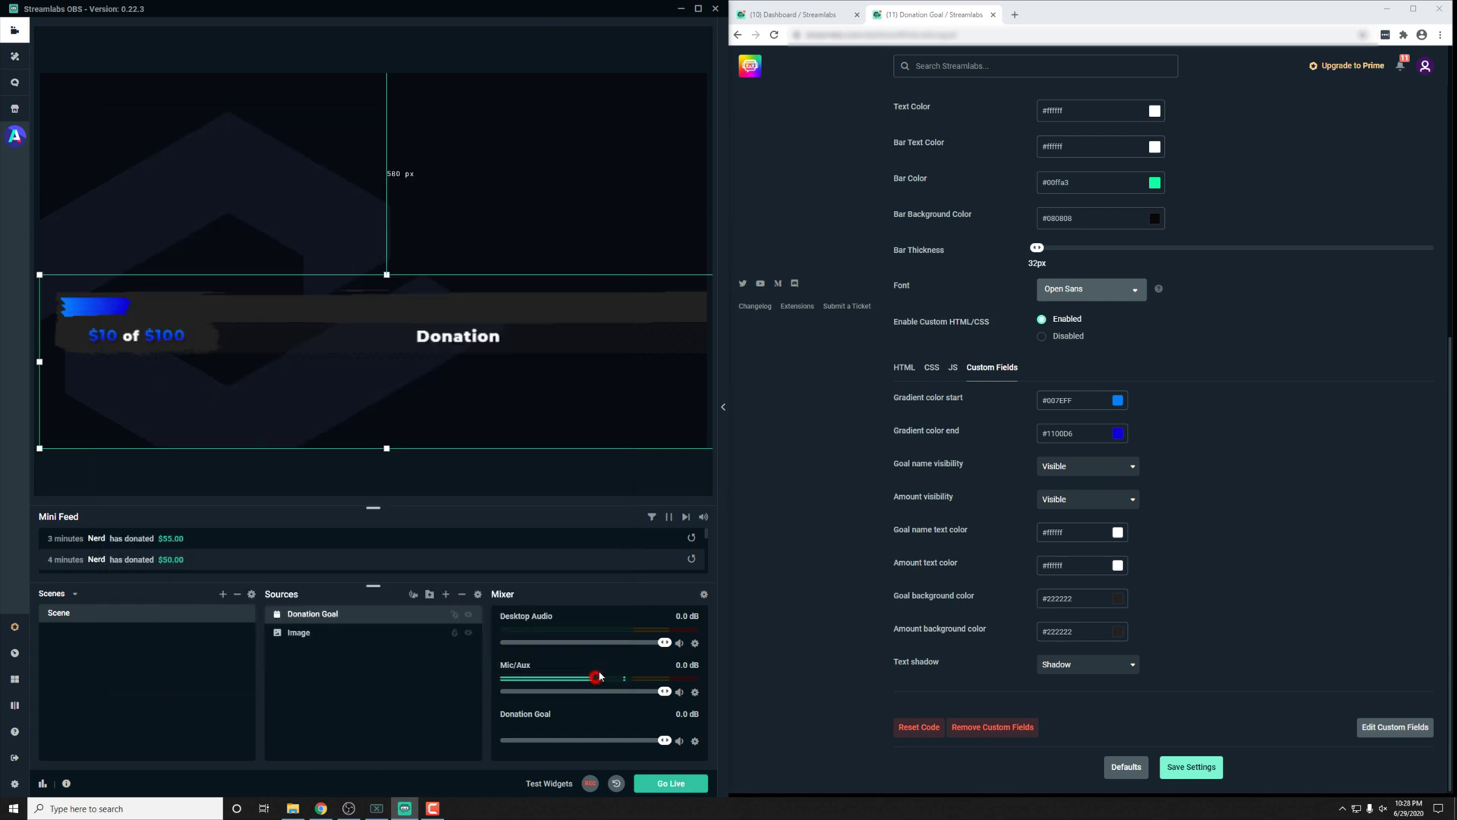
left_click(832, 424)
left_click(680, 8)
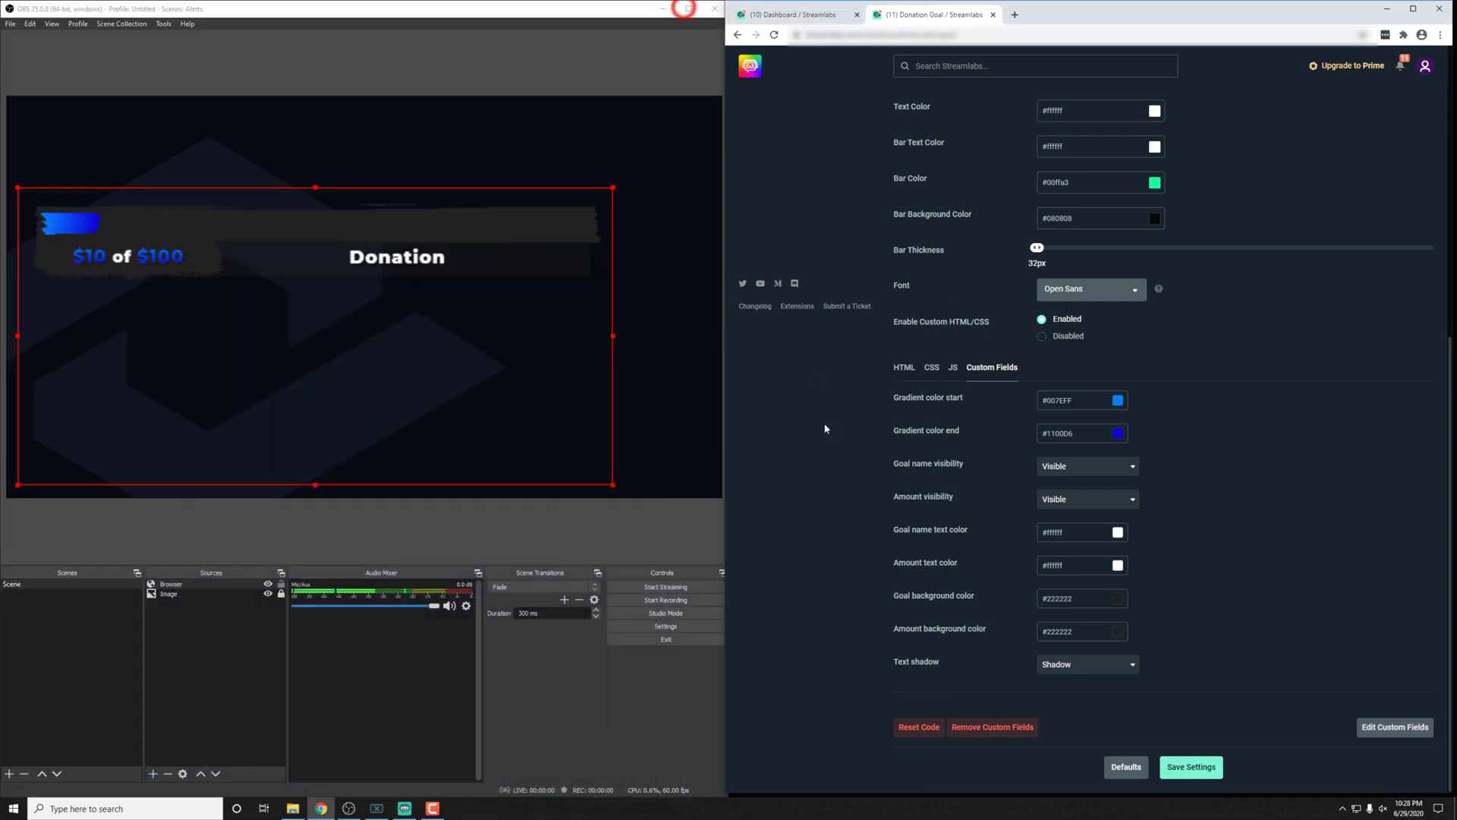
left_click(848, 507)
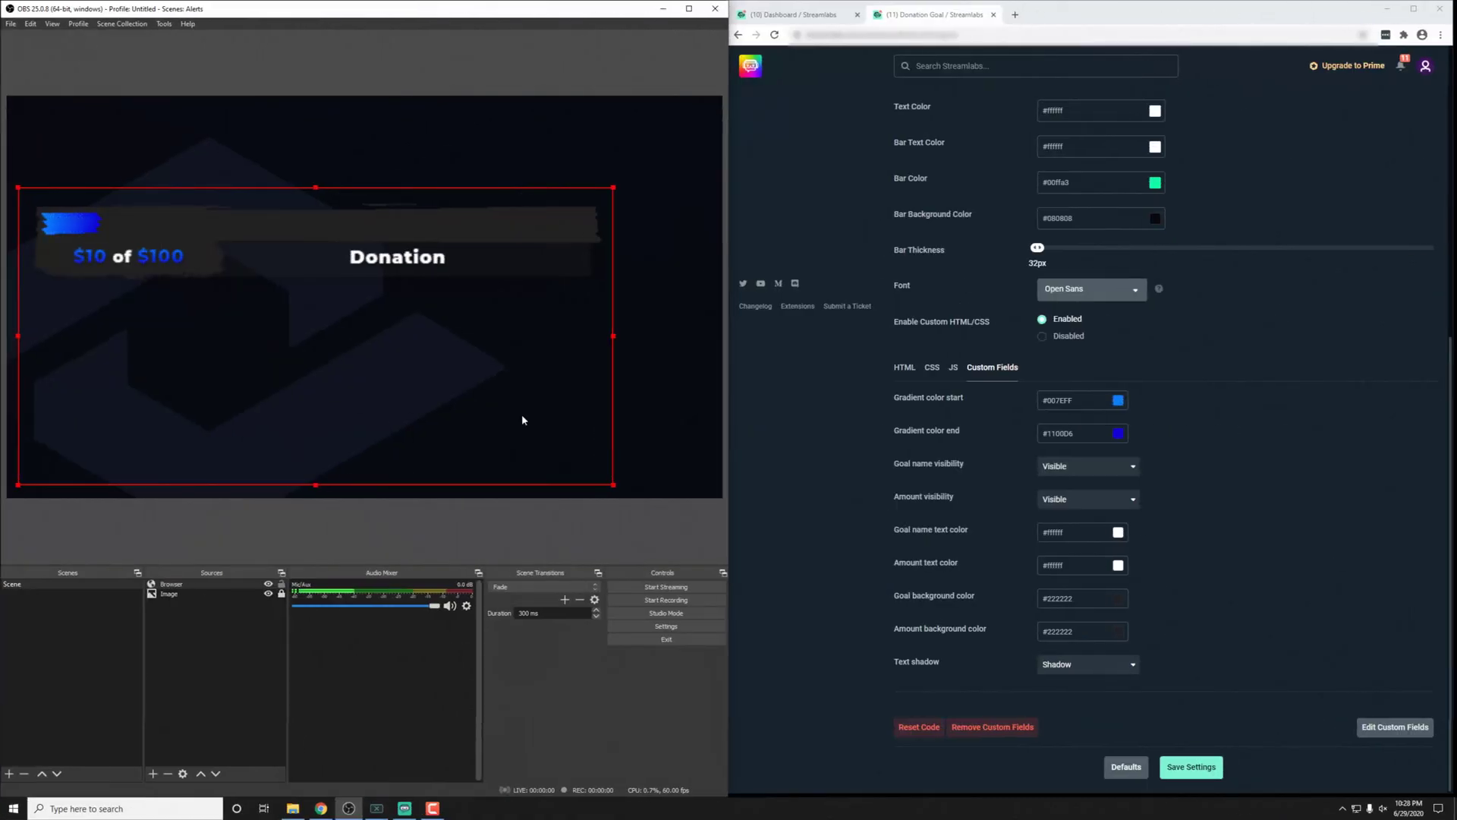
Reset the goal Browser source's transform and move it to the preview centre.
right_click(519, 410)
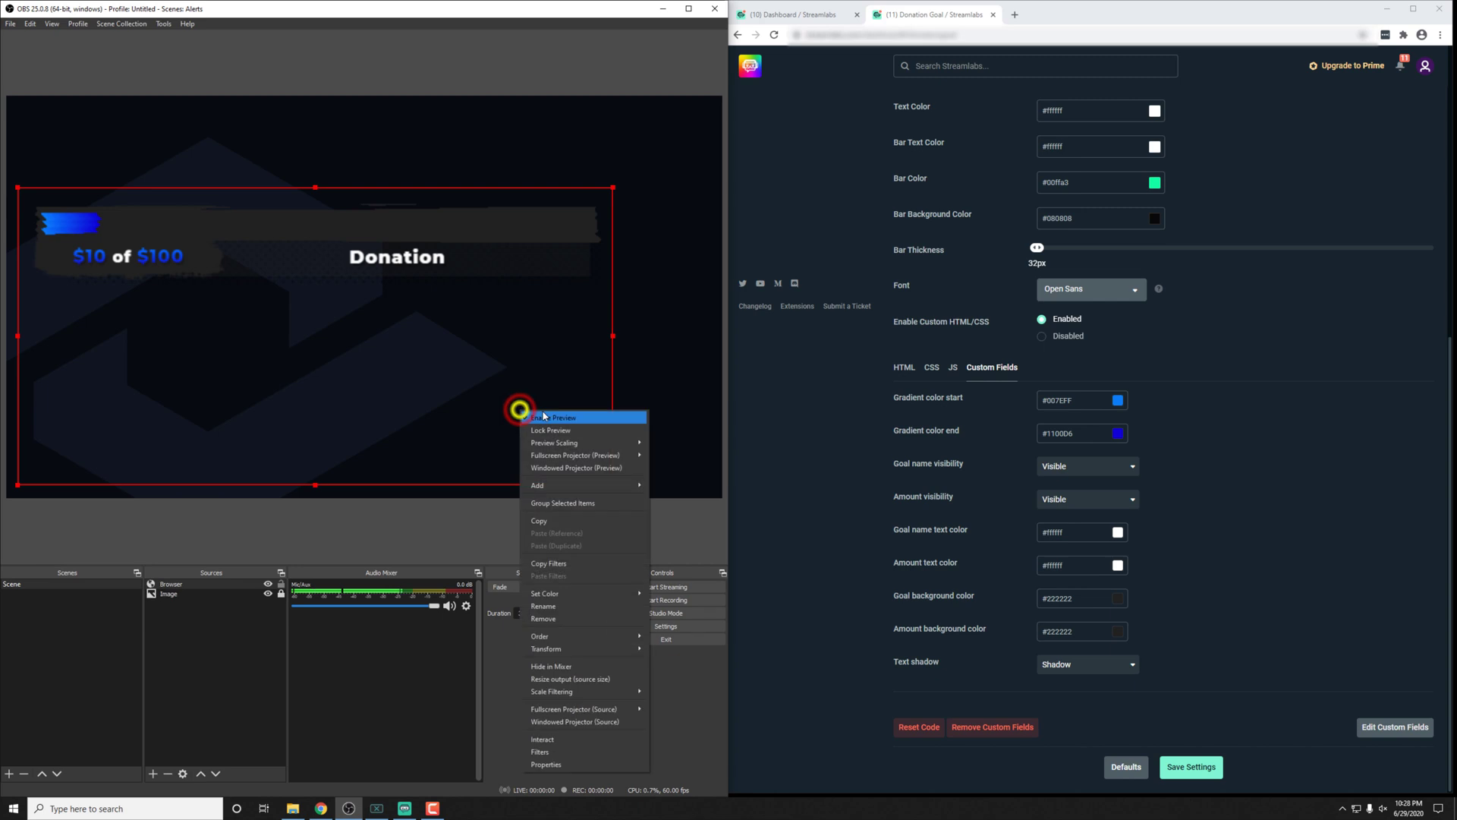
left_click(581, 650)
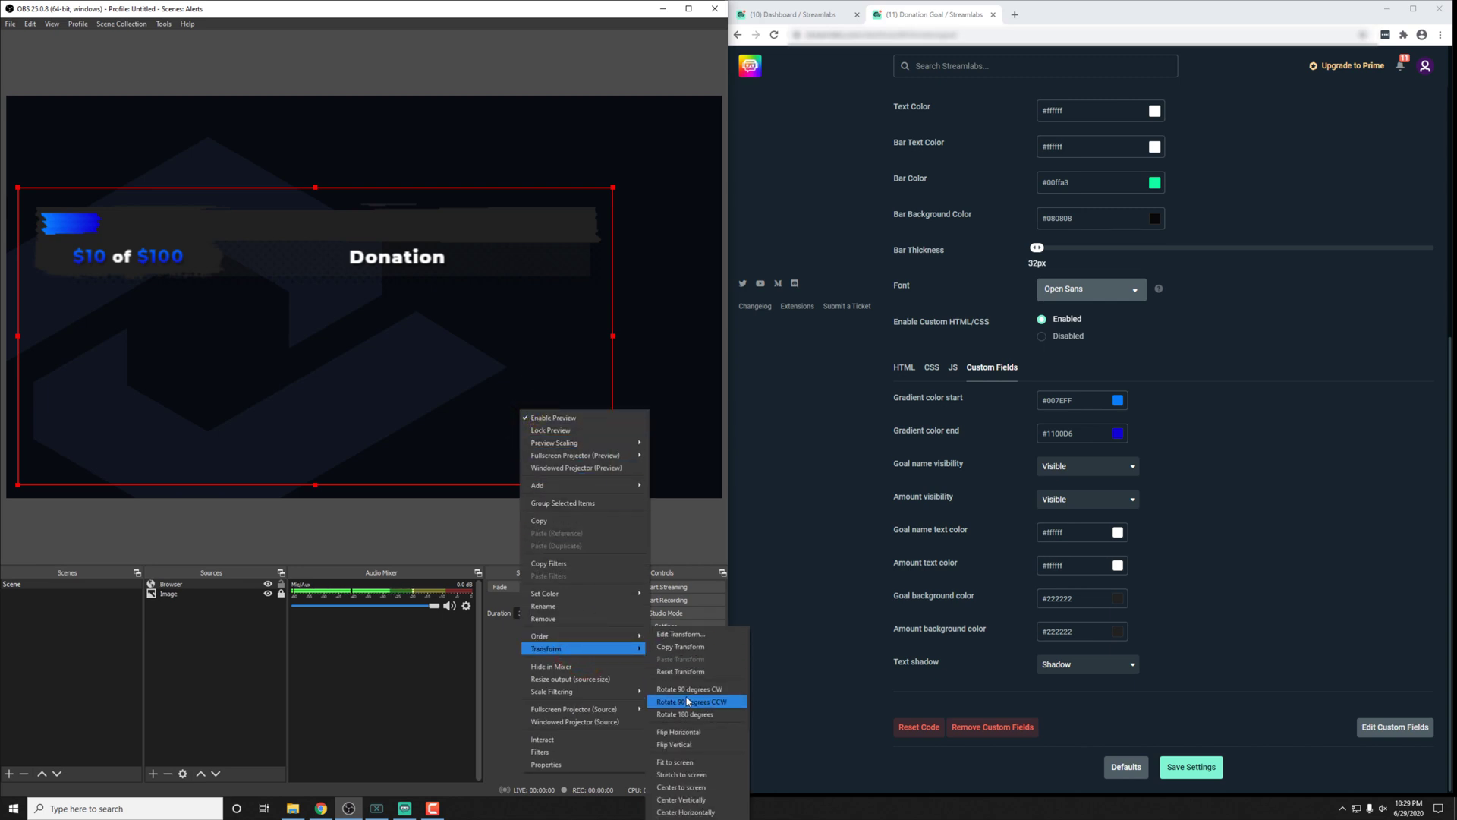
left_click(699, 674)
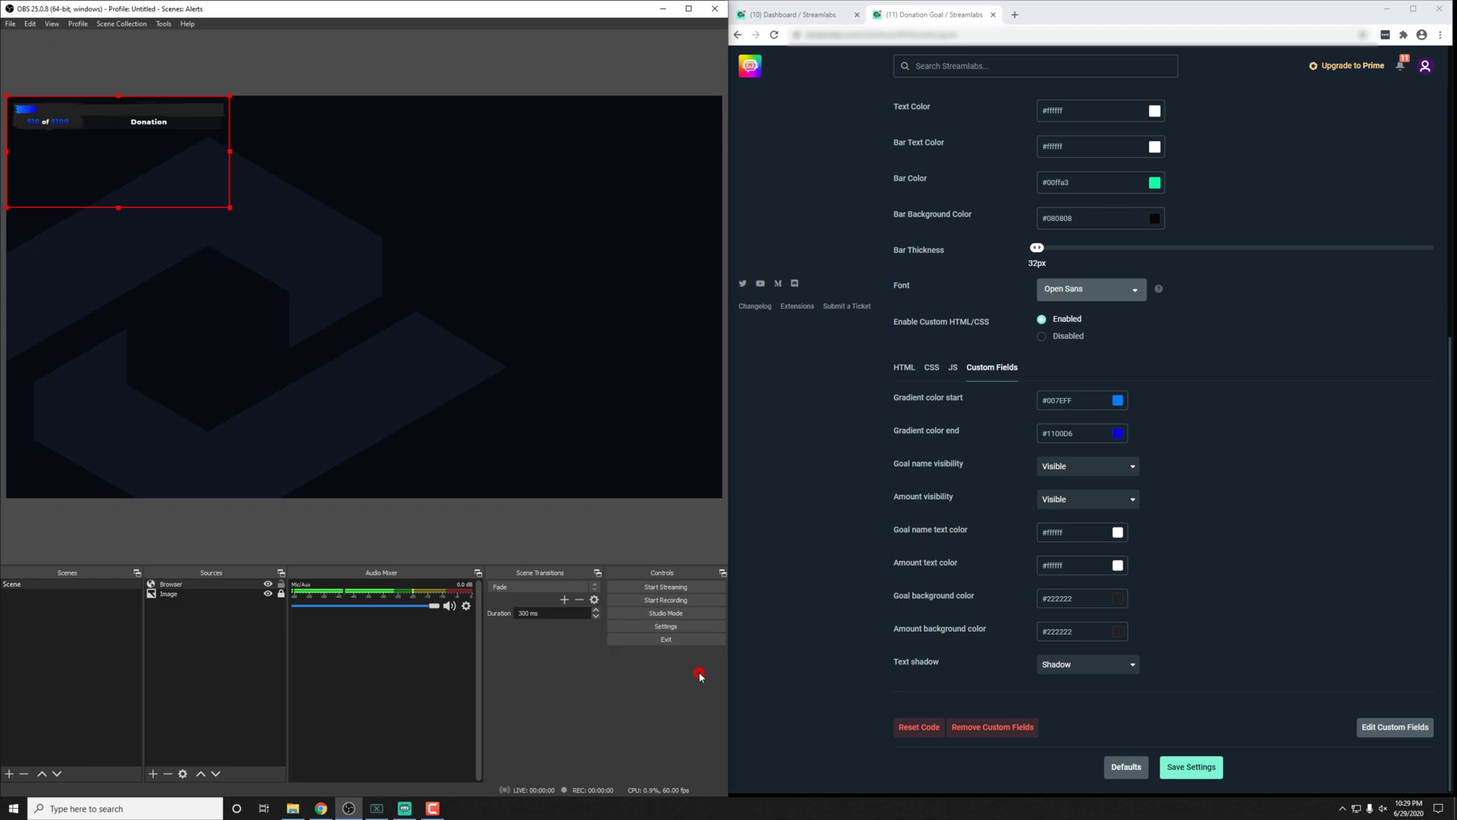
left_click_drag(169, 137, 339, 359)
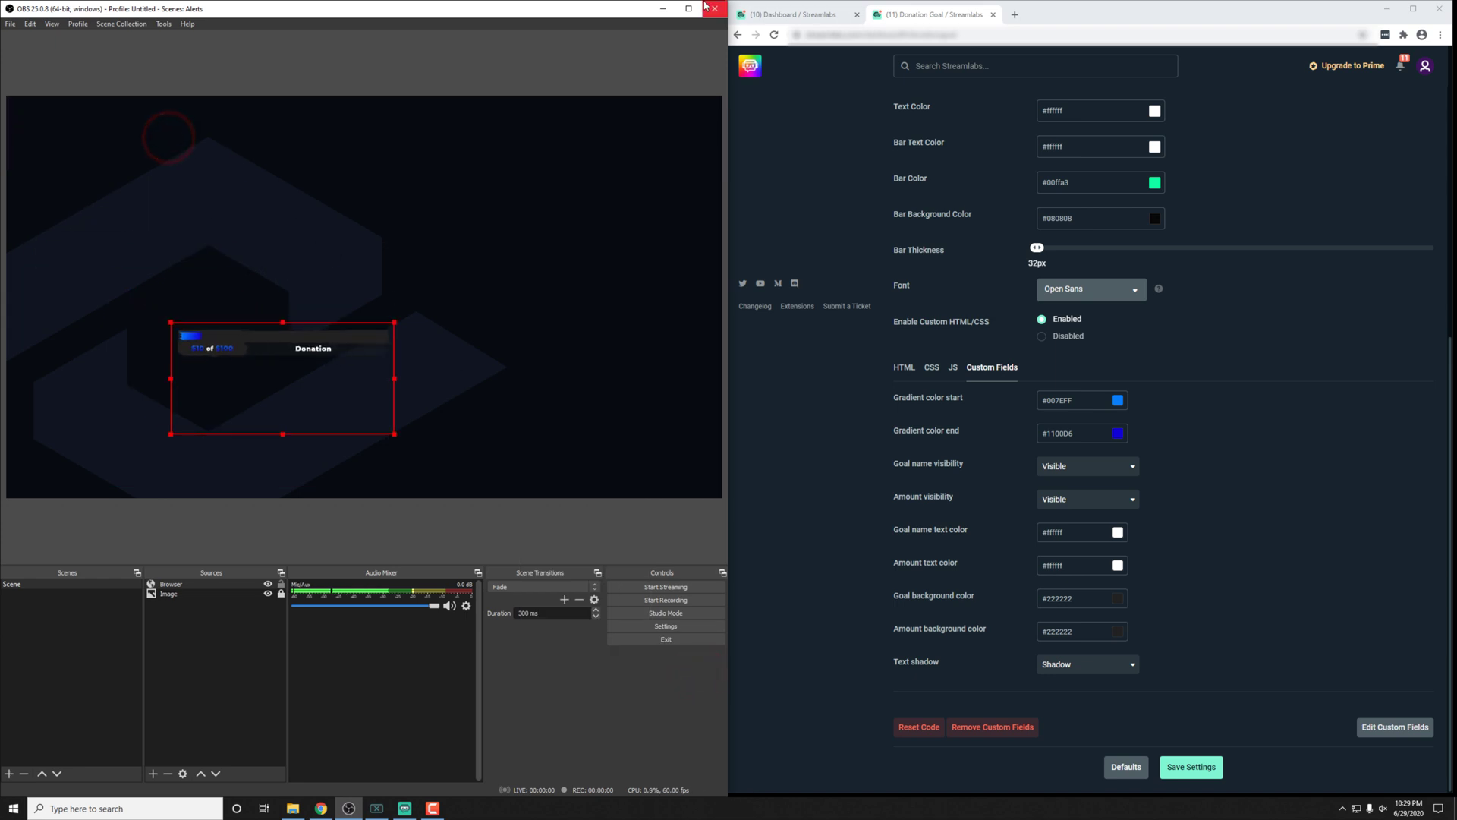
Import the Nova Goal Widgets package into the Demo theme and open the Donation Goal page.
left_click(671, 9)
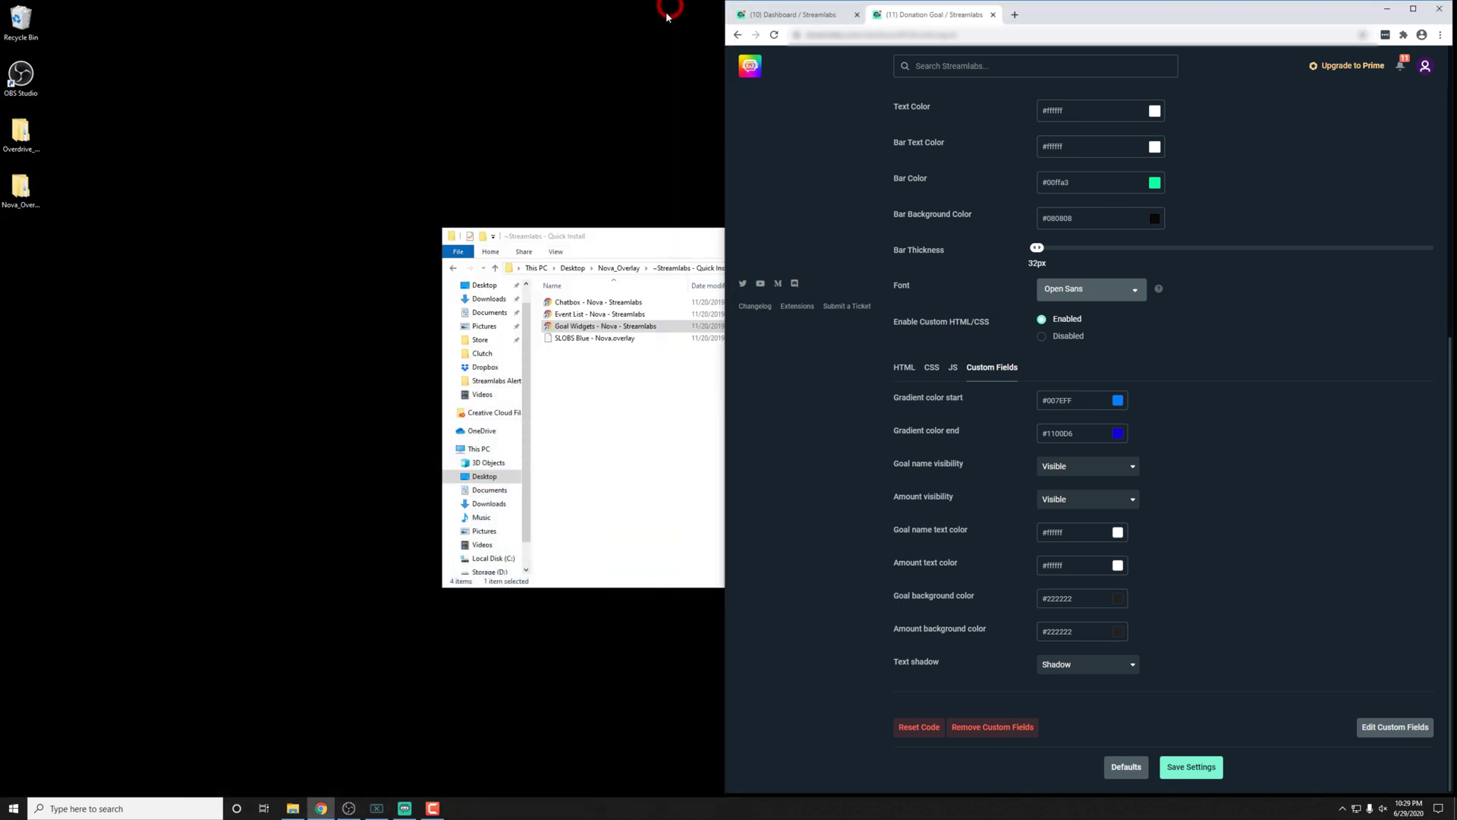
left_click(672, 399)
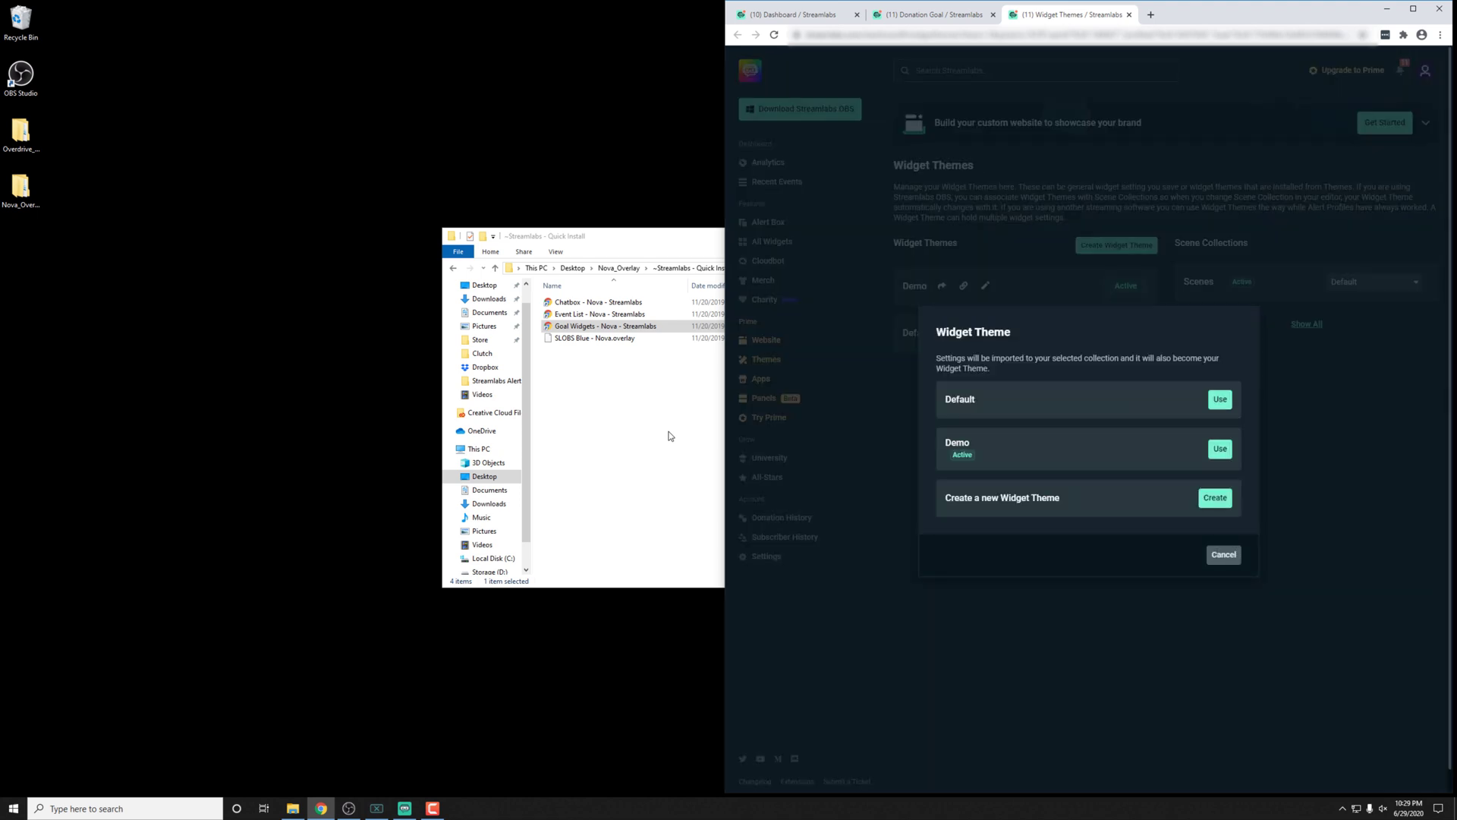
left_click(1221, 453)
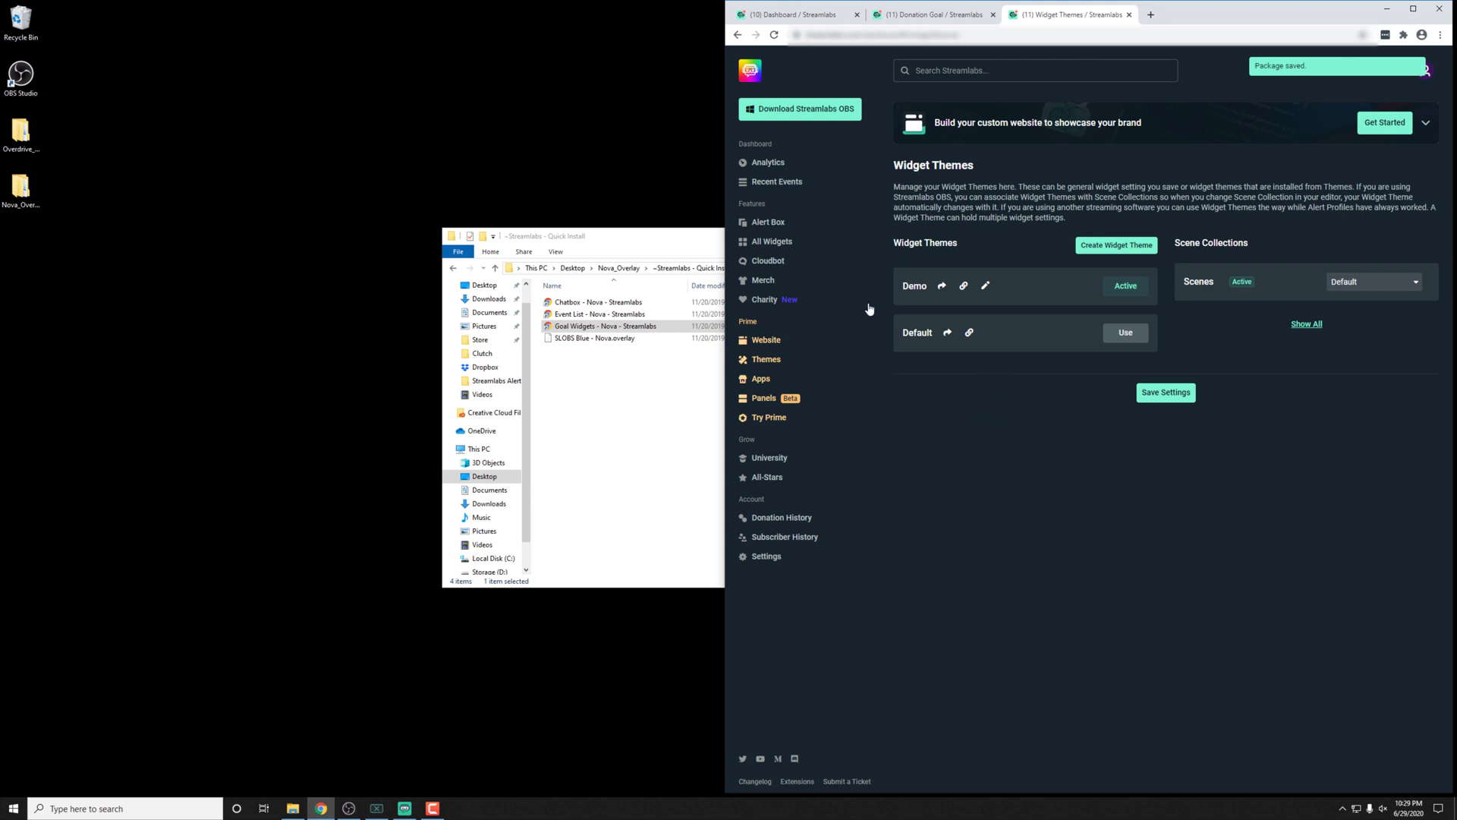
left_click(769, 245)
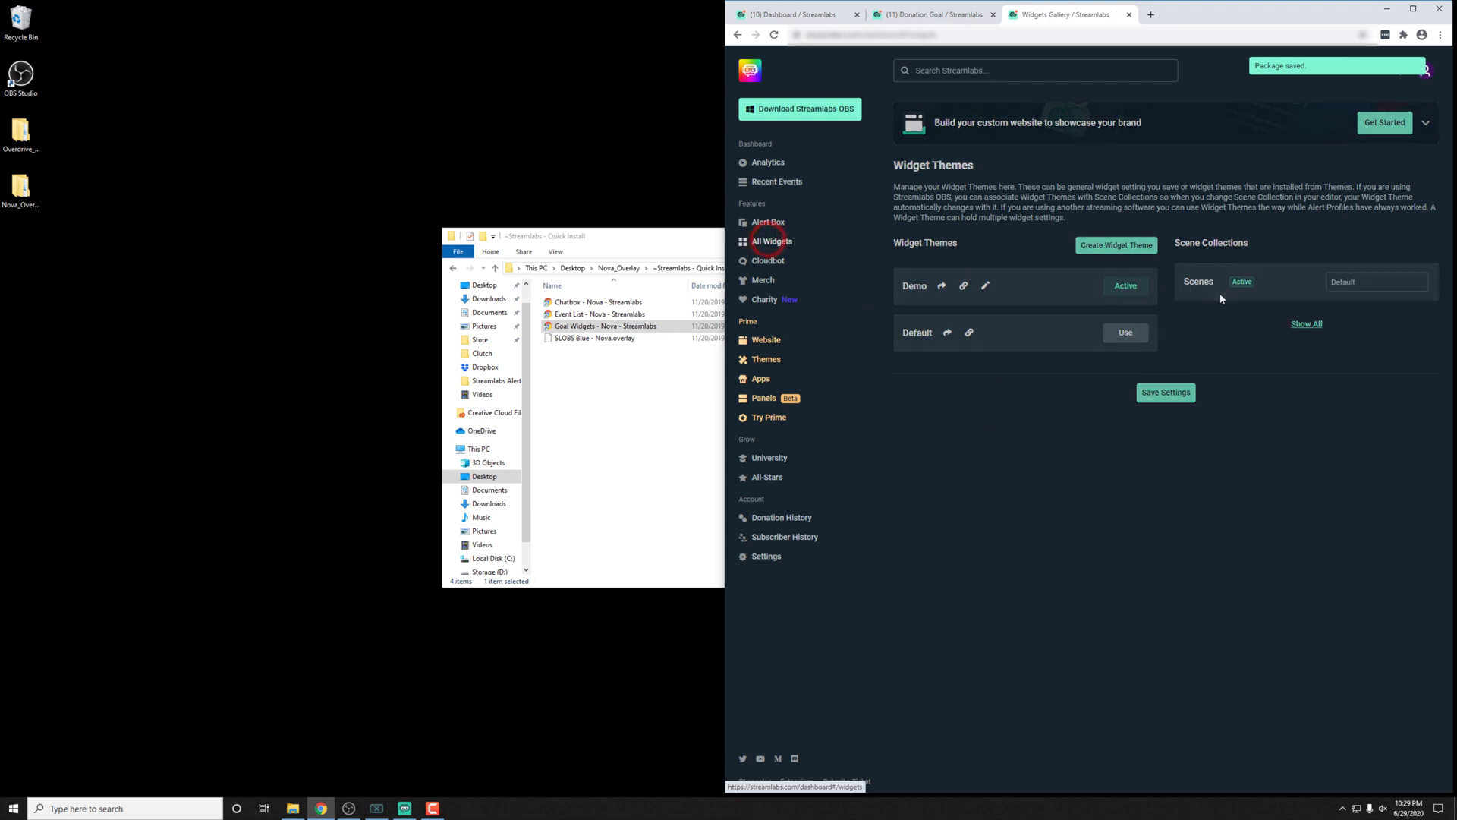
left_click(1273, 311)
Show the Nova goal's custom fields, then enlarge the red goal bar and shift it left and down in OBS.
left_click(348, 808)
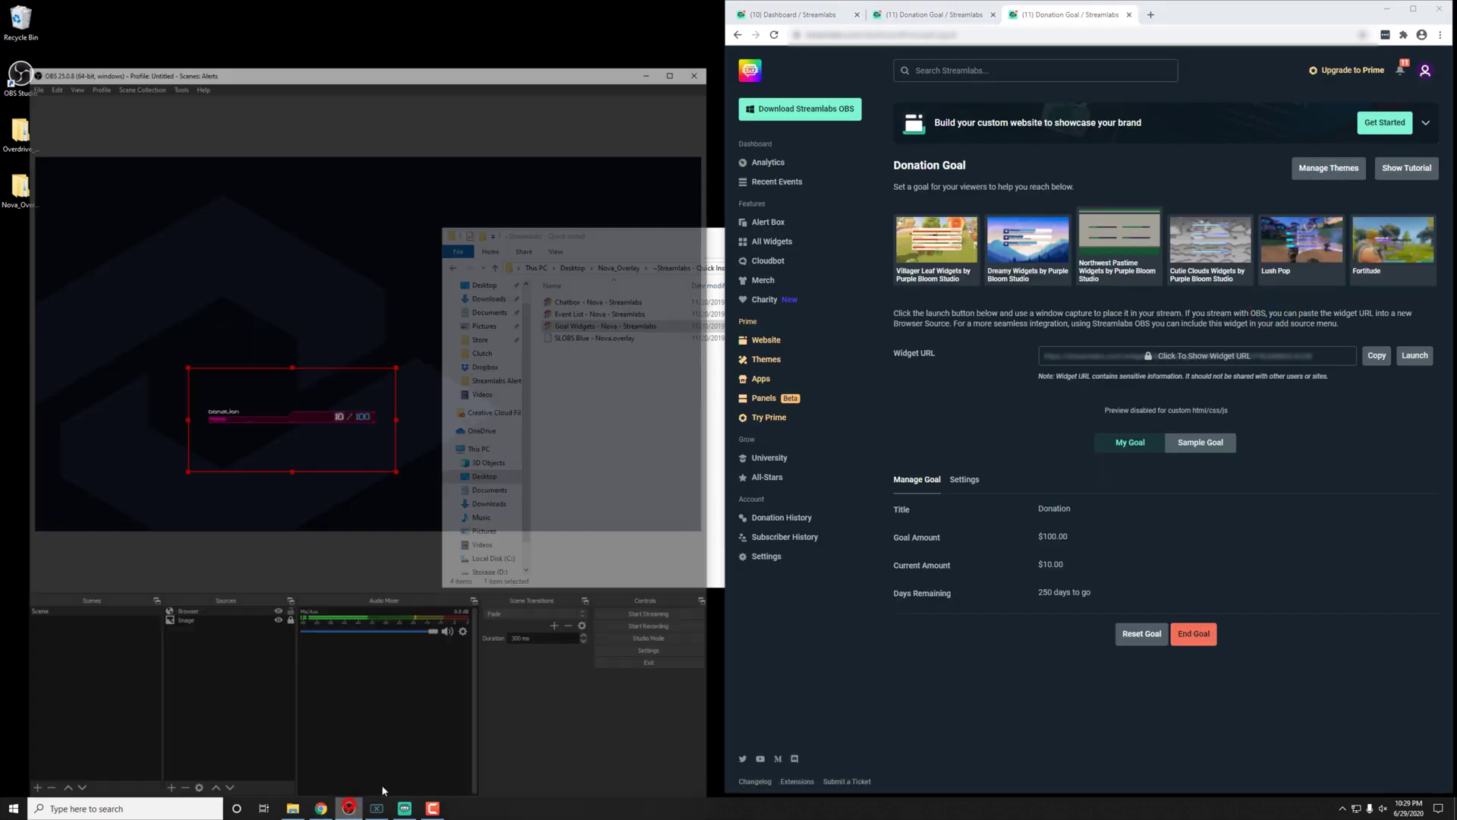
left_click(972, 479)
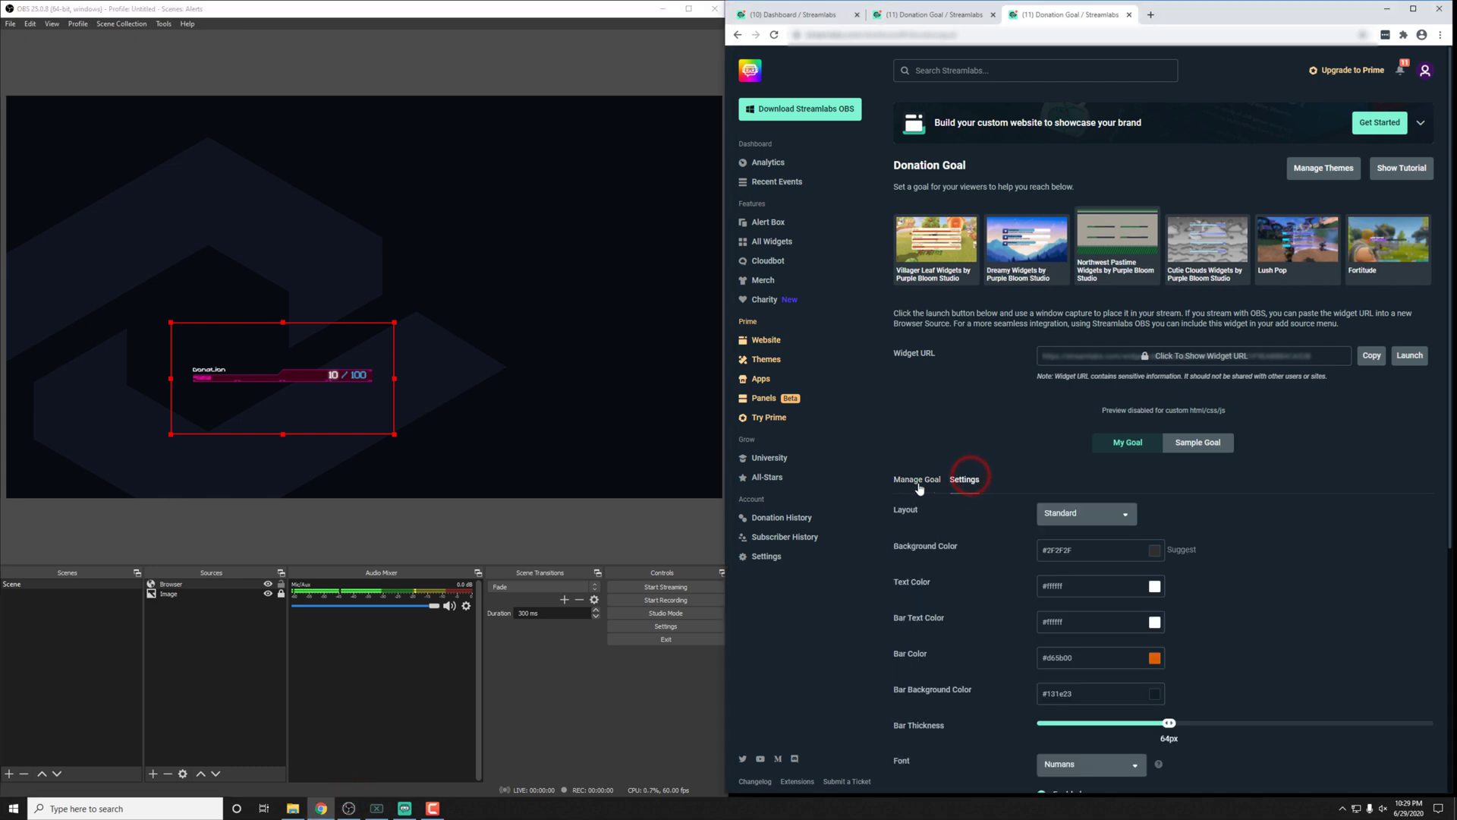
scroll(994, 485, "down", 5)
left_click(1014, 487)
scroll(994, 478, "down", 5)
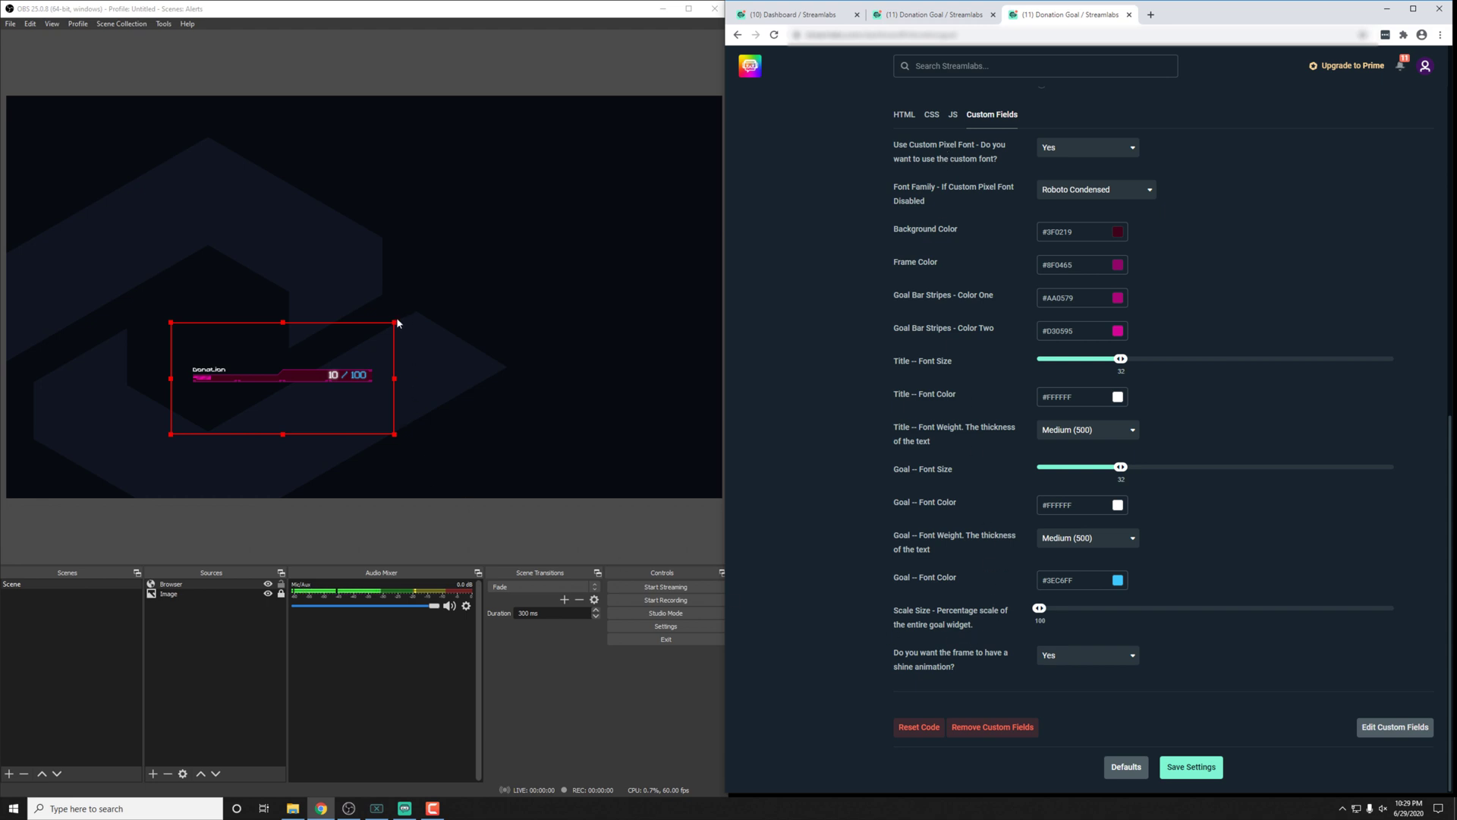
left_click_drag(396, 323, 717, 142)
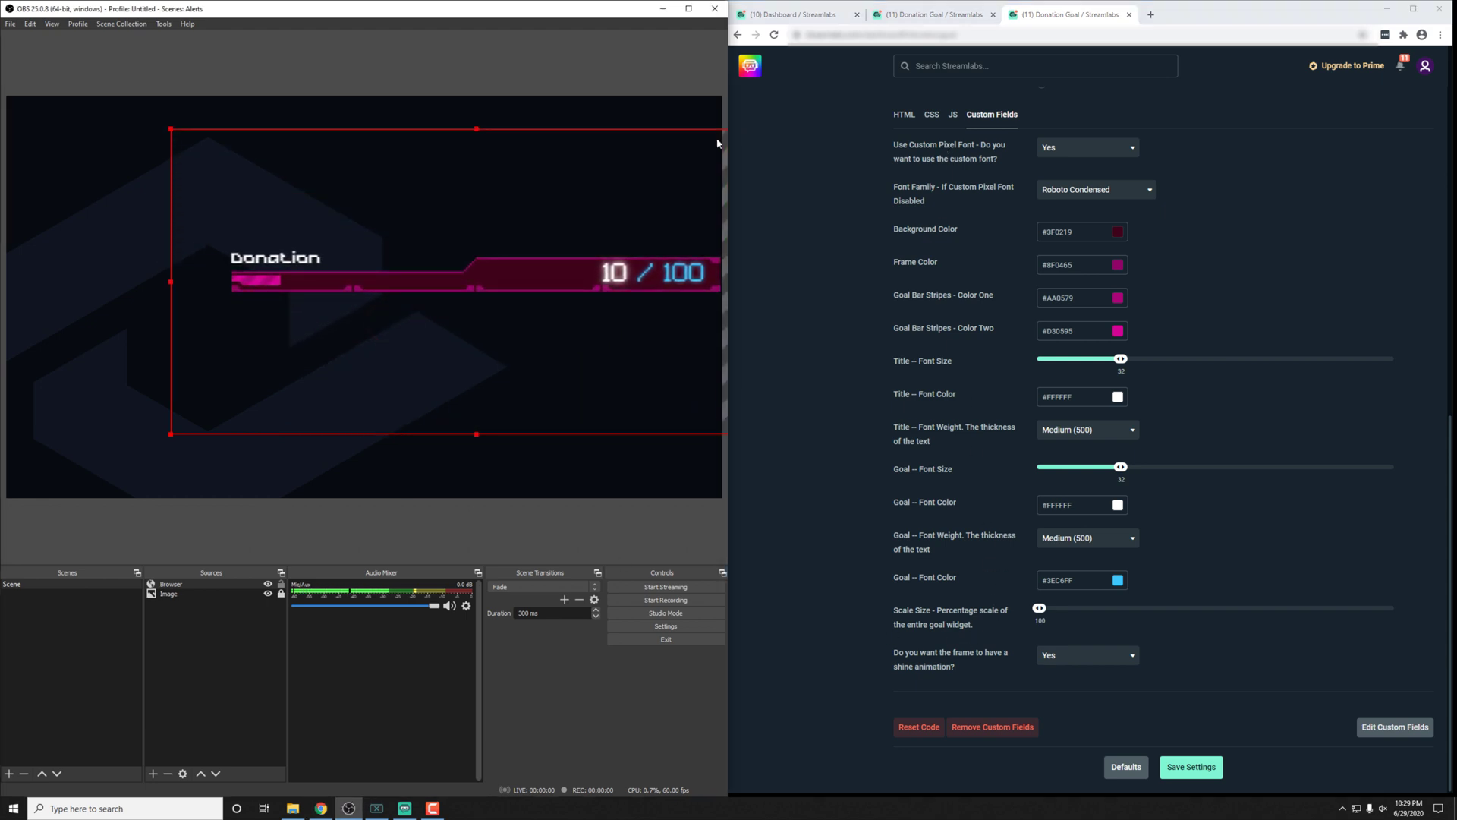
left_click_drag(623, 241, 527, 267)
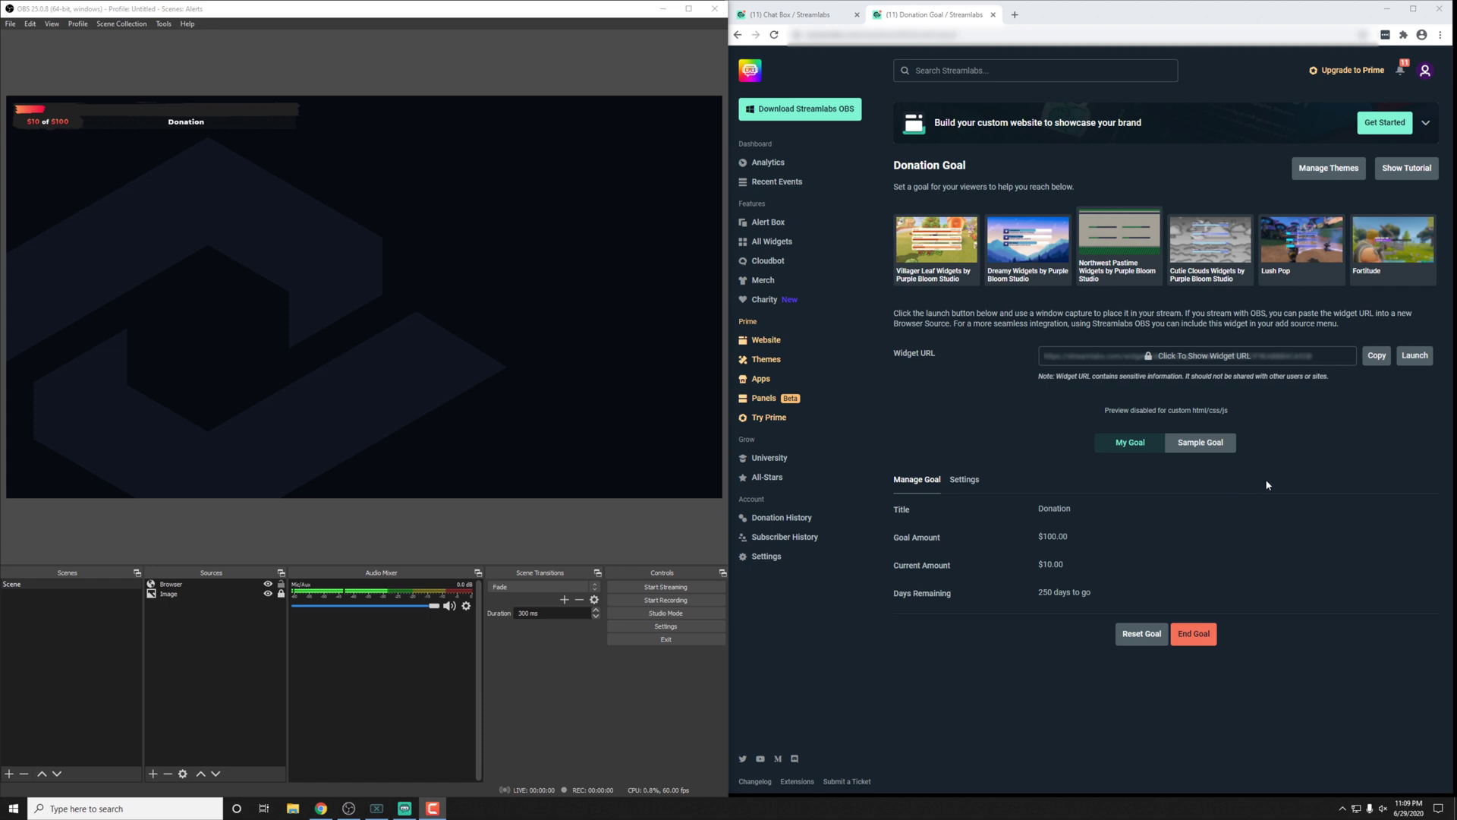
Copy the Nova Donation Goal widget URL from Streamlabs and switch back to OBS Studio.
left_click(1376, 355)
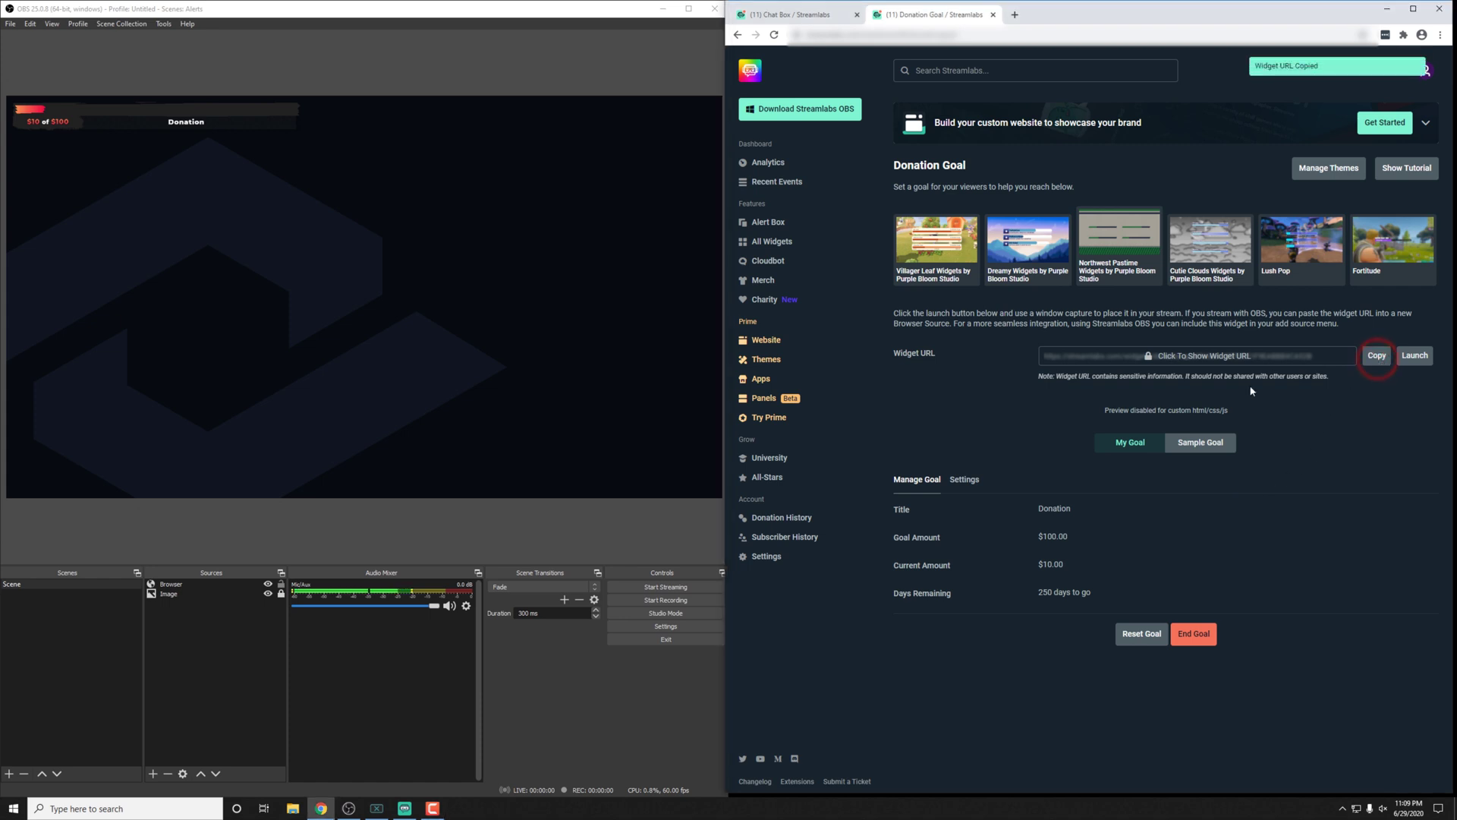
left_click(186, 636)
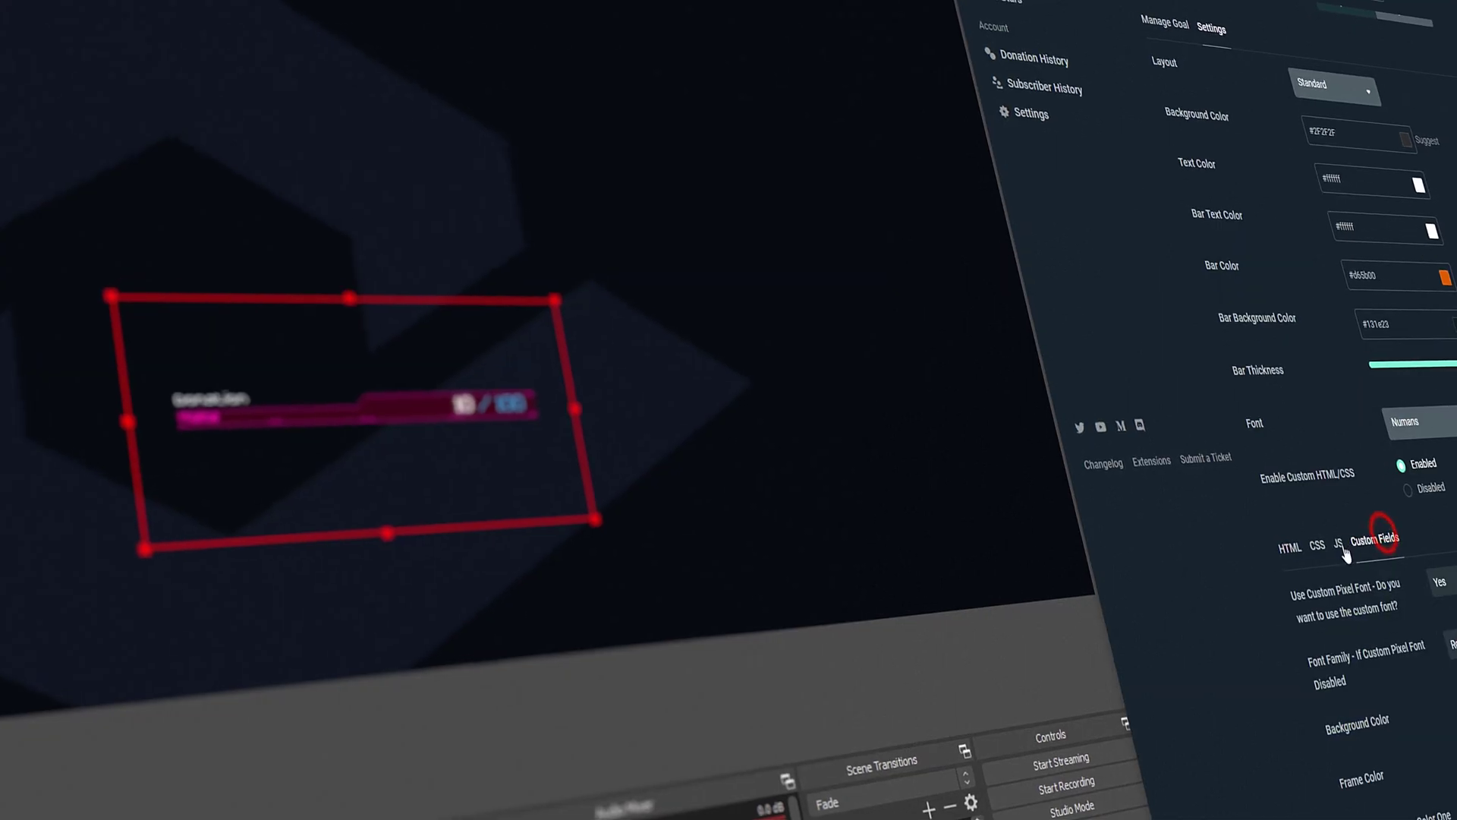
Resize, centre and stretch the Nova goal Browser source so its magenta bar fills the preview.
scroll(1327, 278, "down", 8)
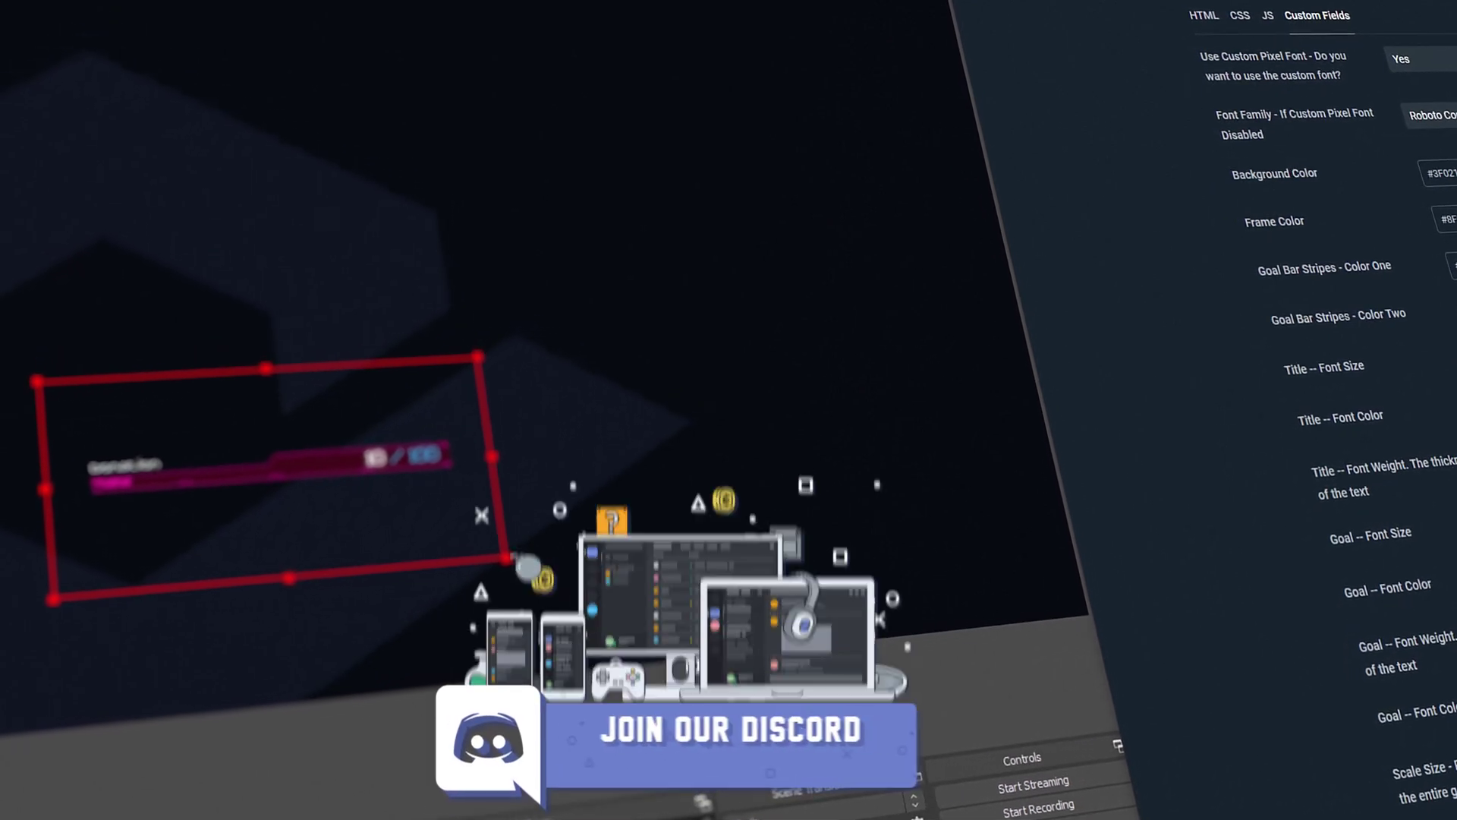
left_click_drag(463, 385, 833, 179)
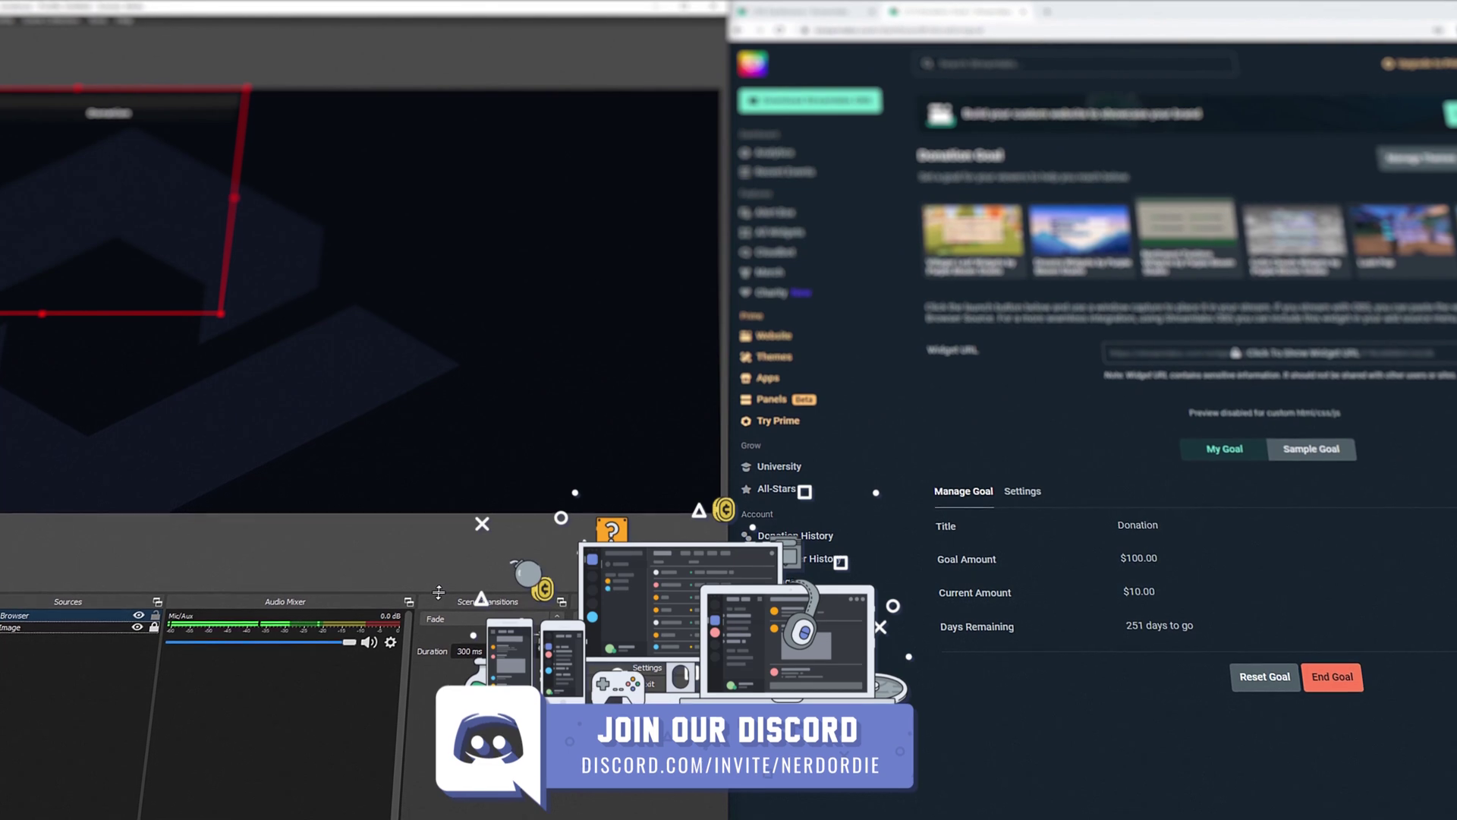
left_click_drag(91, 194, 341, 314)
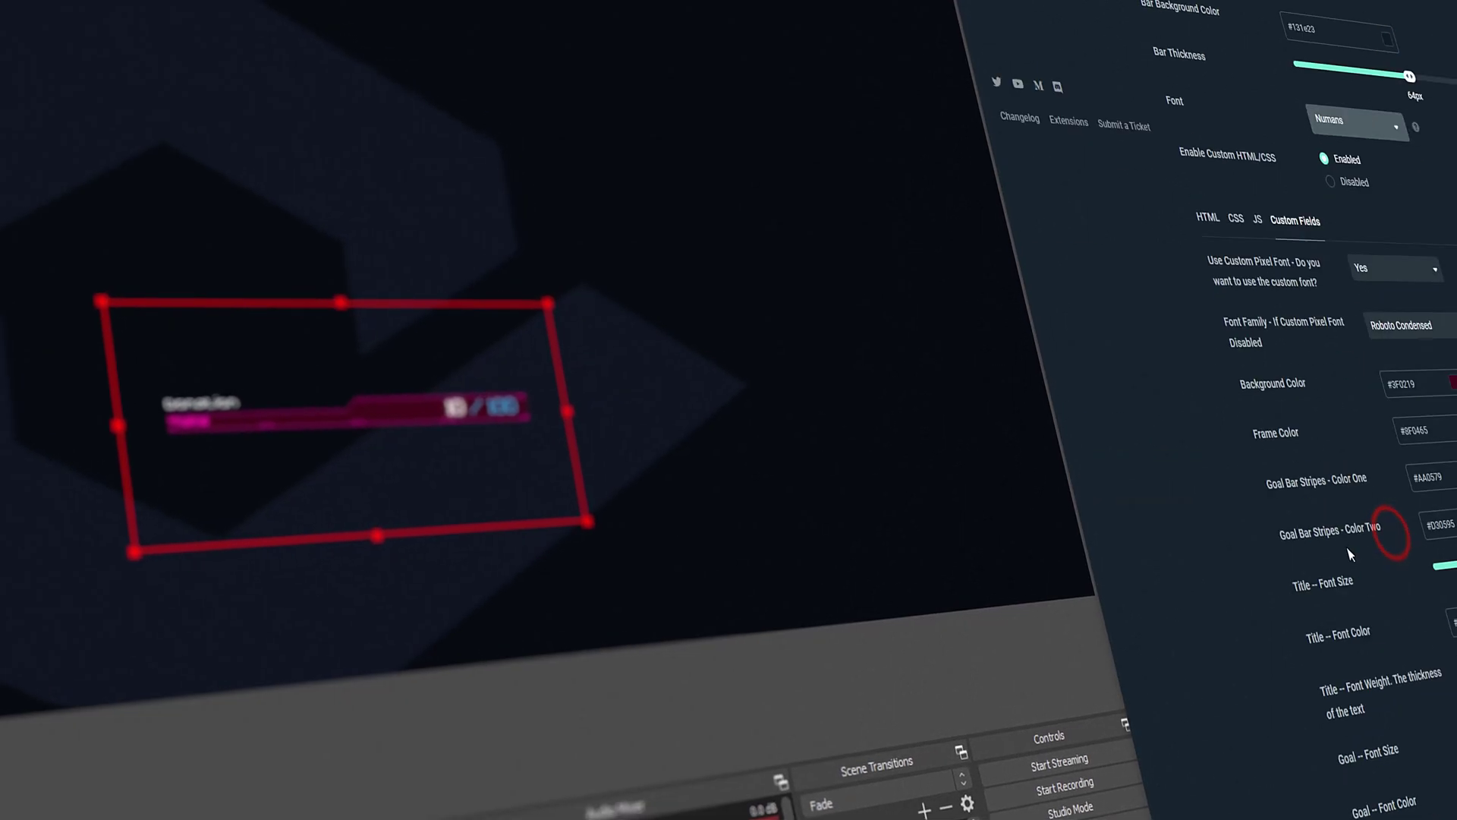
scroll(1349, 554, "down", 3)
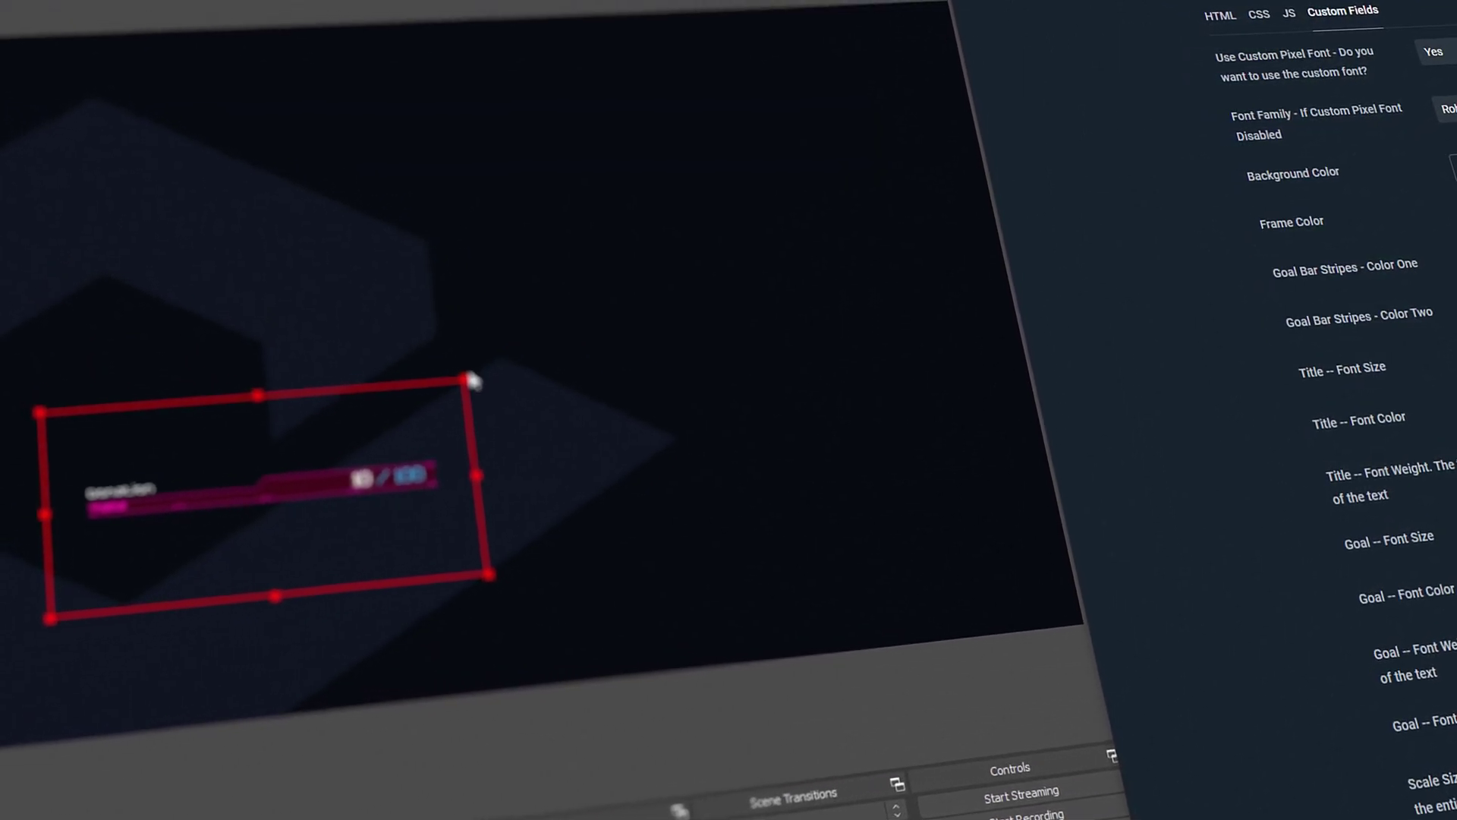
left_click_drag(458, 375, 989, 64)
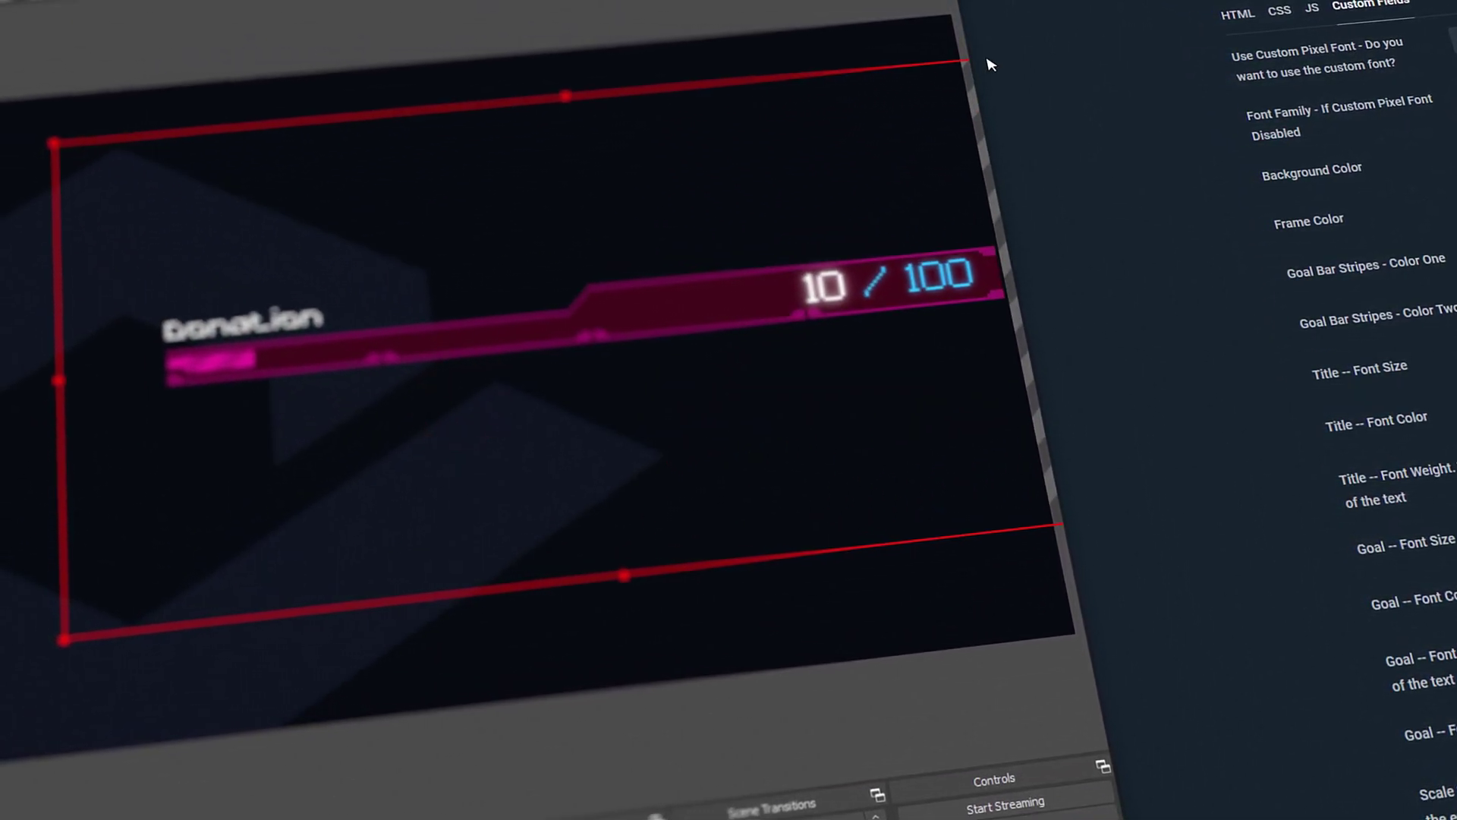